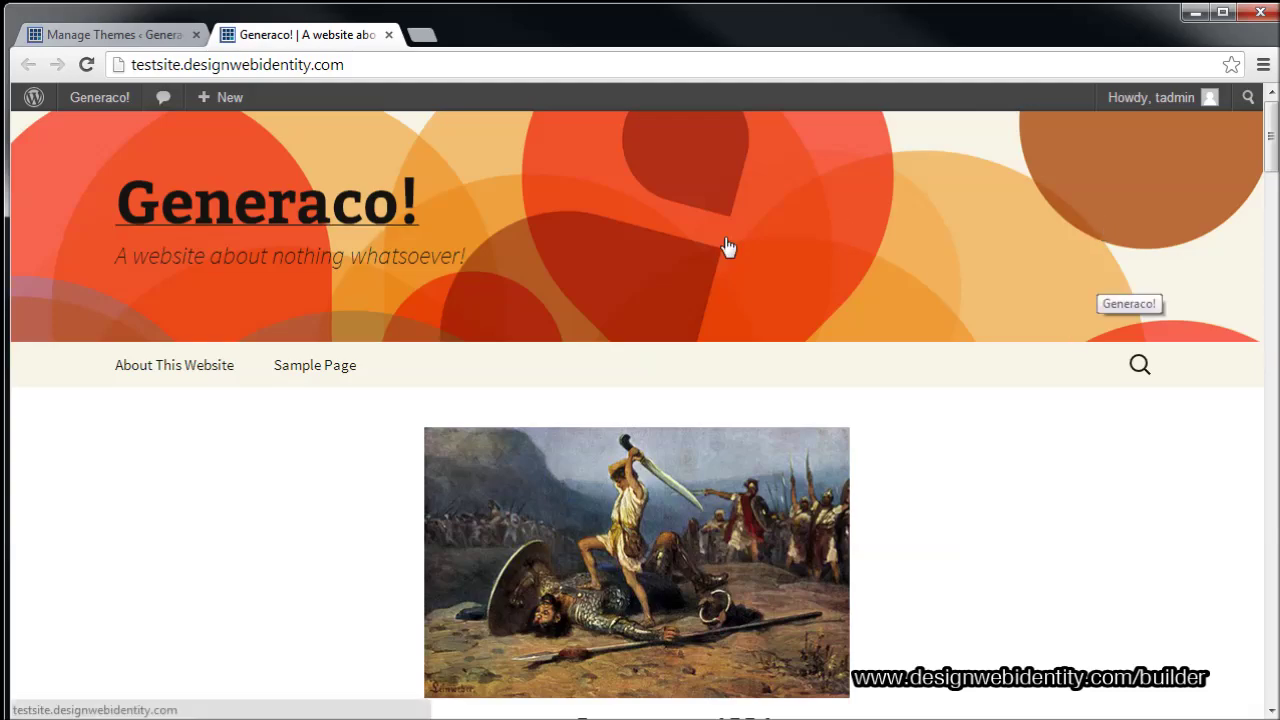
# Activate the installed Builder theme from the site's available themes.
pyautogui.scroll(-3, 312, 447)
pyautogui.scroll(-15, 314, 443)
pyautogui.scroll(20, 320, 443)
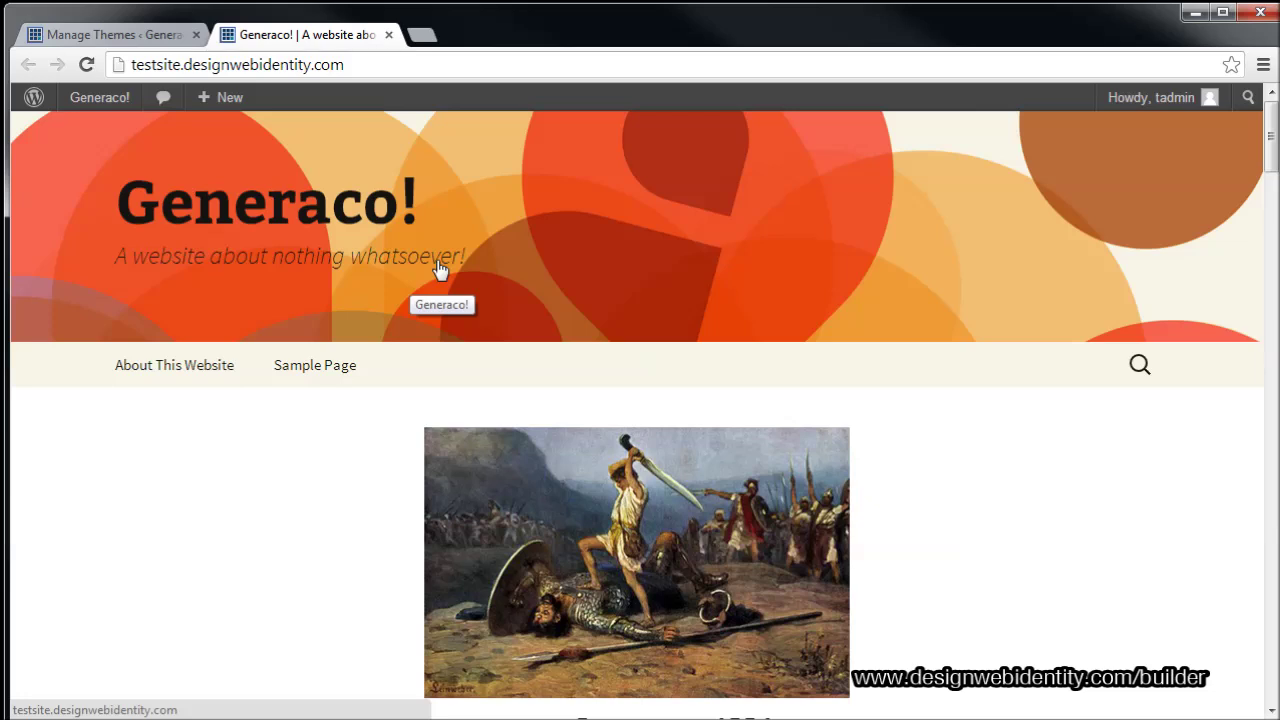
pyautogui.click(112, 35)
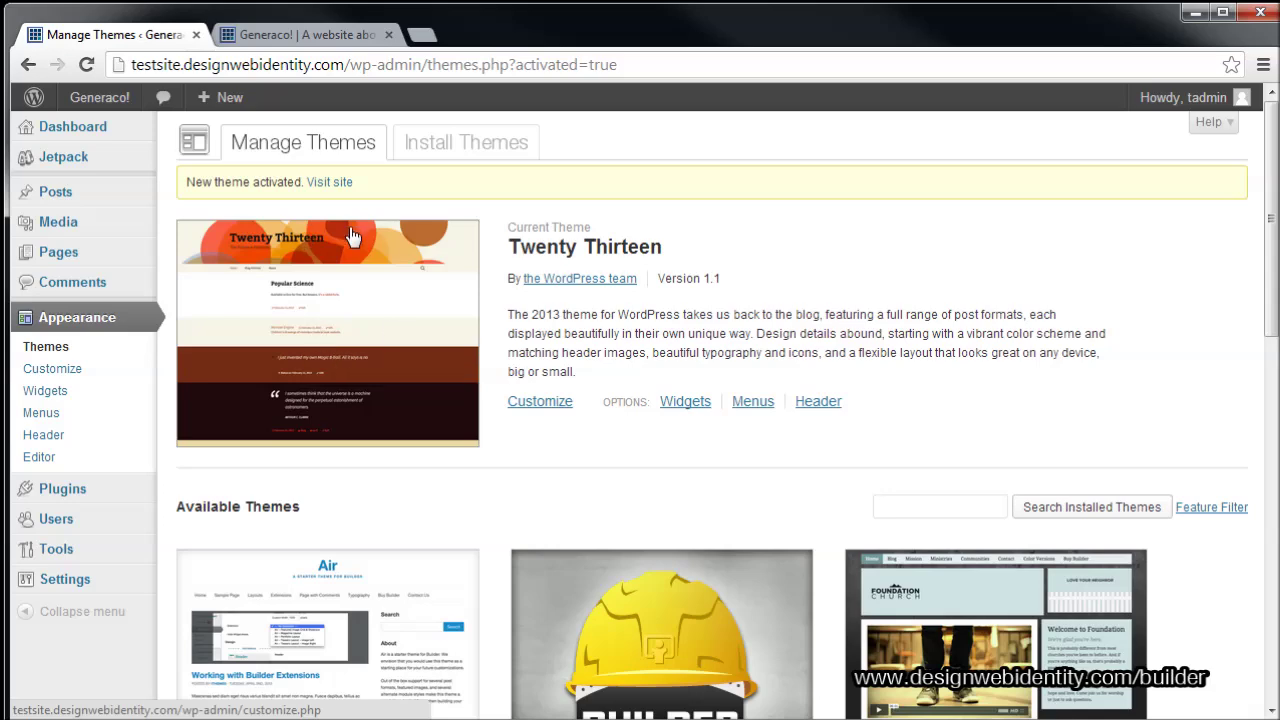
pyautogui.scroll(-2, 318, 318)
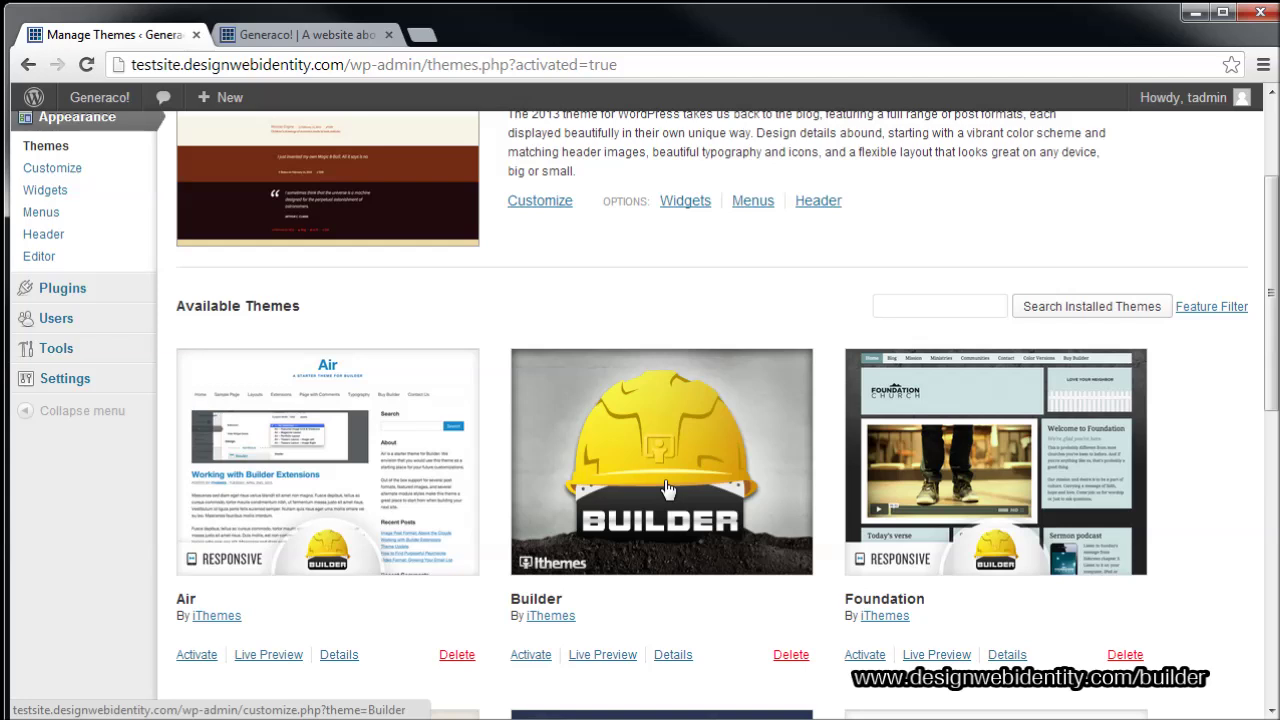
pyautogui.scroll(2, 668, 488)
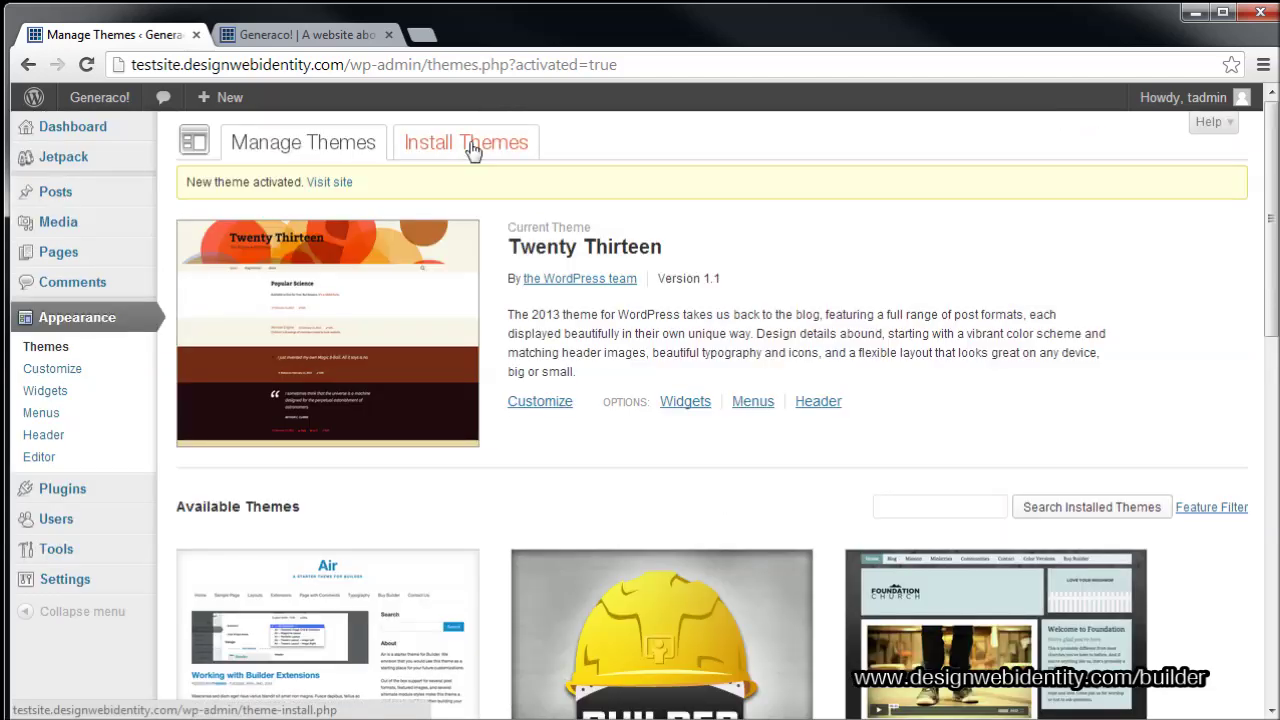
pyautogui.scroll(-3, 686, 477)
pyautogui.click(524, 556)
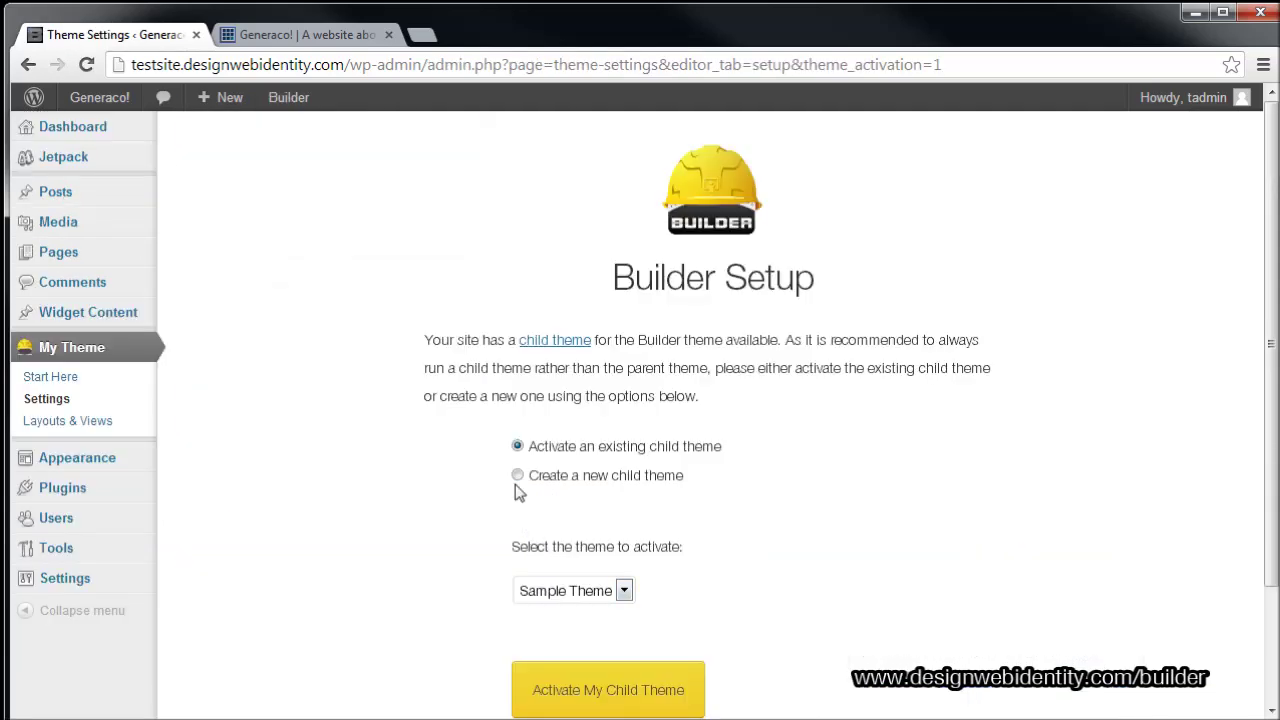
# Create a new child theme for Builder named VIDEO.
pyautogui.click(517, 477)
pyautogui.click(758, 597)
pyautogui.moveTo(758, 597); pyautogui.dragTo(449, 570)
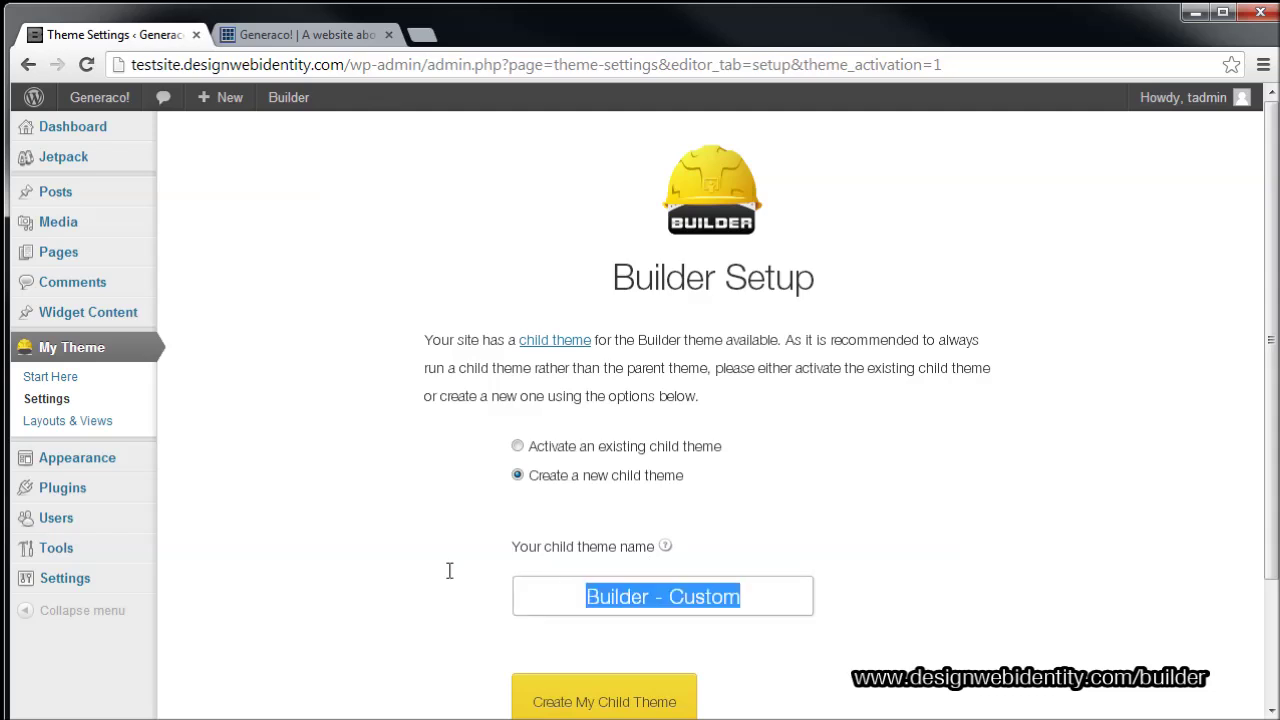
pyautogui.write('vIDEO')
pyautogui.press('BackSpace')
pyautogui.press('BackSpace')
pyautogui.press('BackSpace')
pyautogui.press('BackSpace')
pyautogui.press('BackSpace')
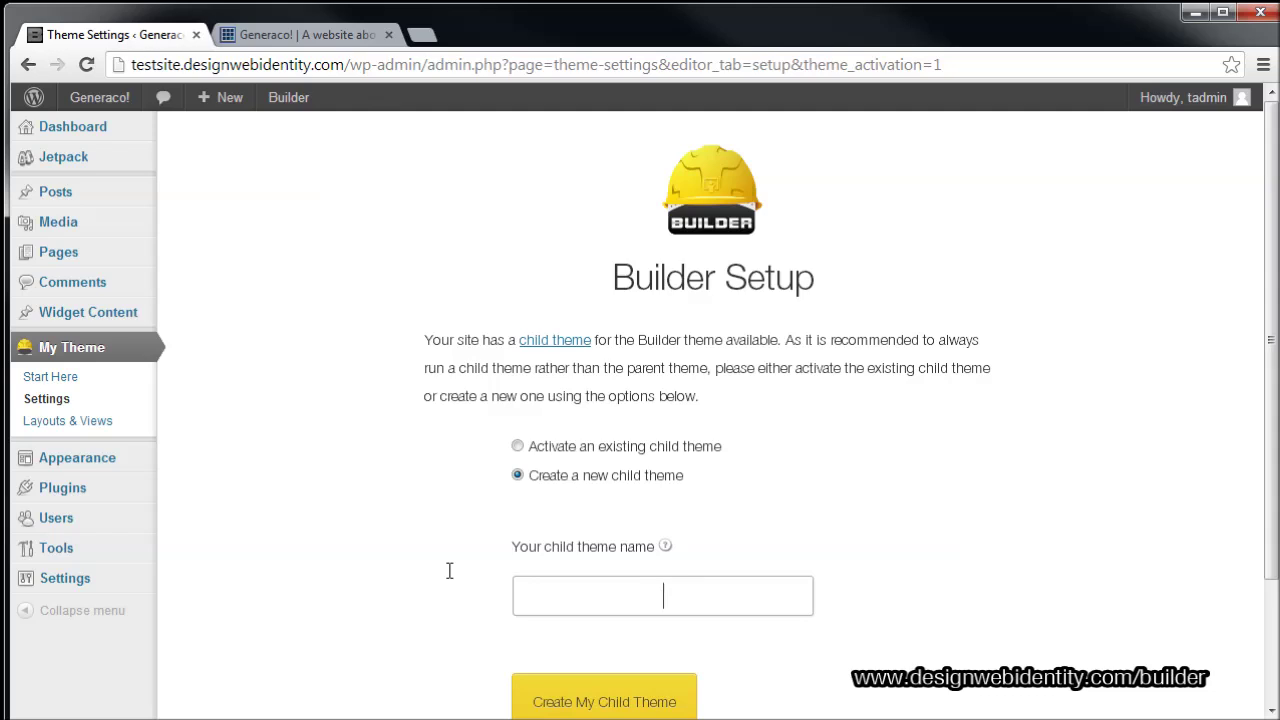
pyautogui.write('VIDEO')
pyautogui.scroll(-1, 449, 570)
pyautogui.click(583, 612)
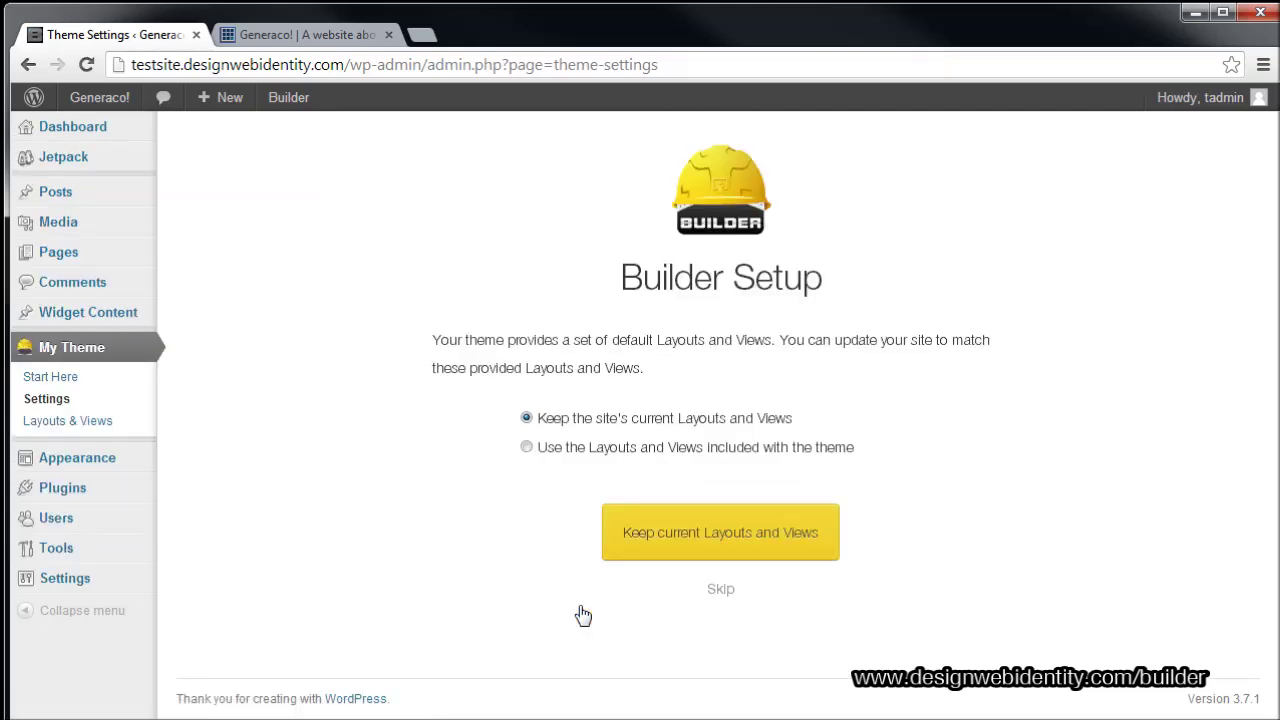
# Replace the site's current Layouts and Views with the ones included with the theme, and confirm the replacement.
pyautogui.click(543, 452)
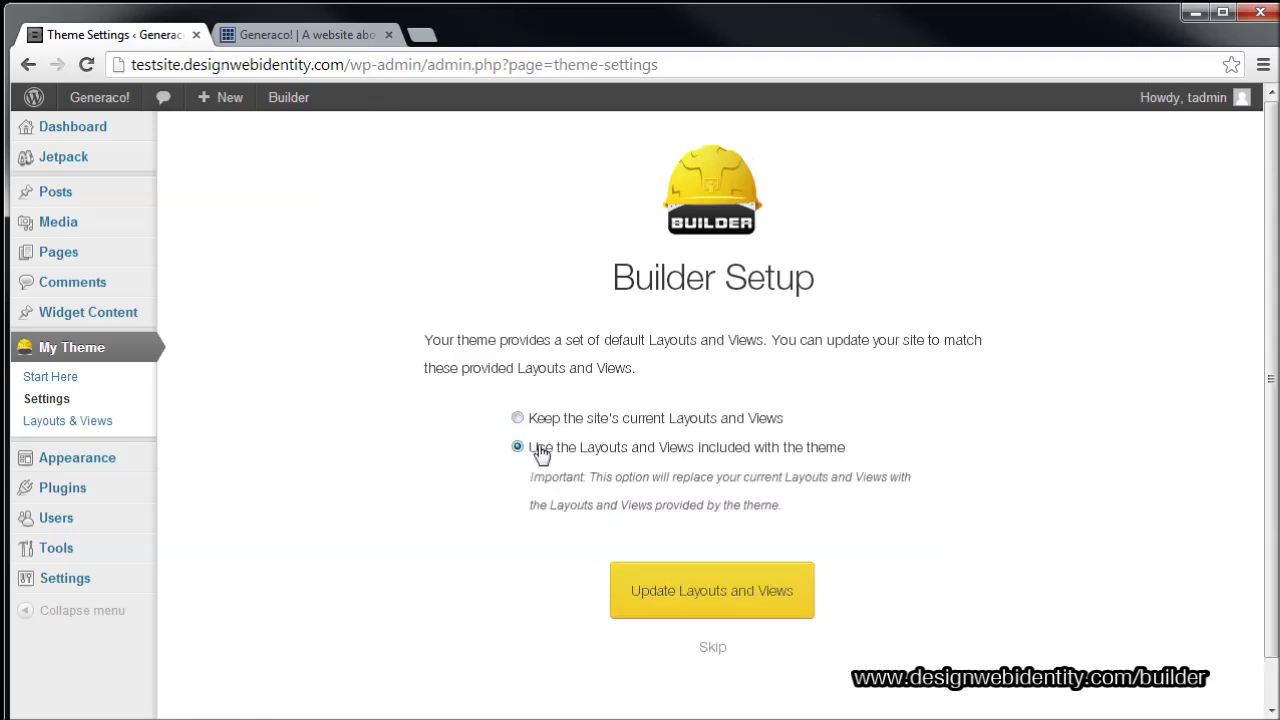
pyautogui.click(703, 591)
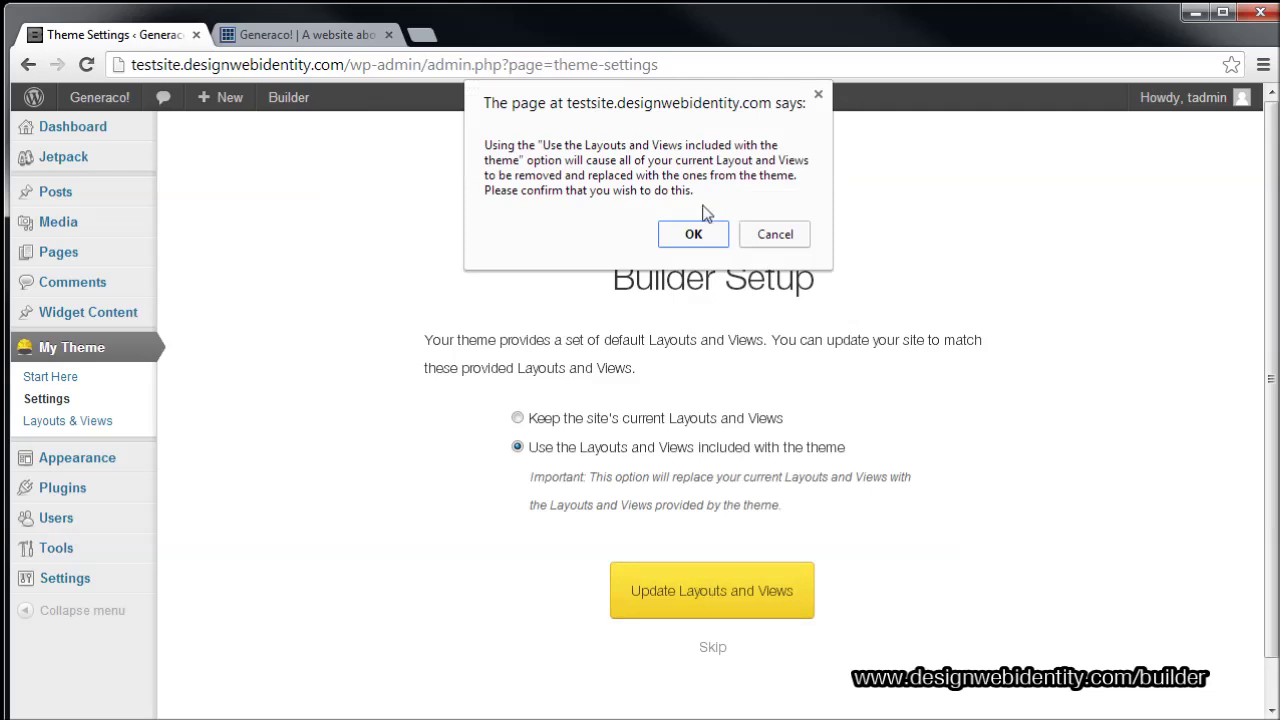
pyautogui.click(690, 236)
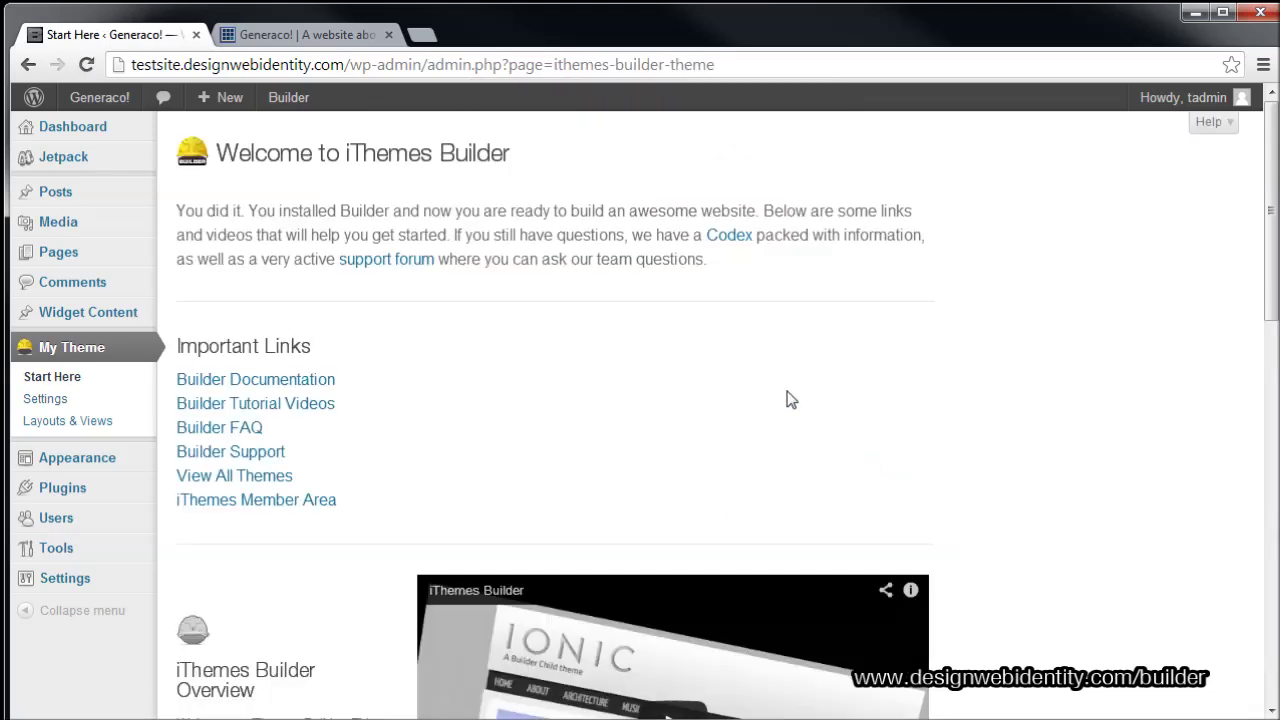
# Look over the Builder welcome page and the list of layouts provided by the theme.
pyautogui.scroll(-3, 789, 400)
pyautogui.scroll(-3, 789, 400)
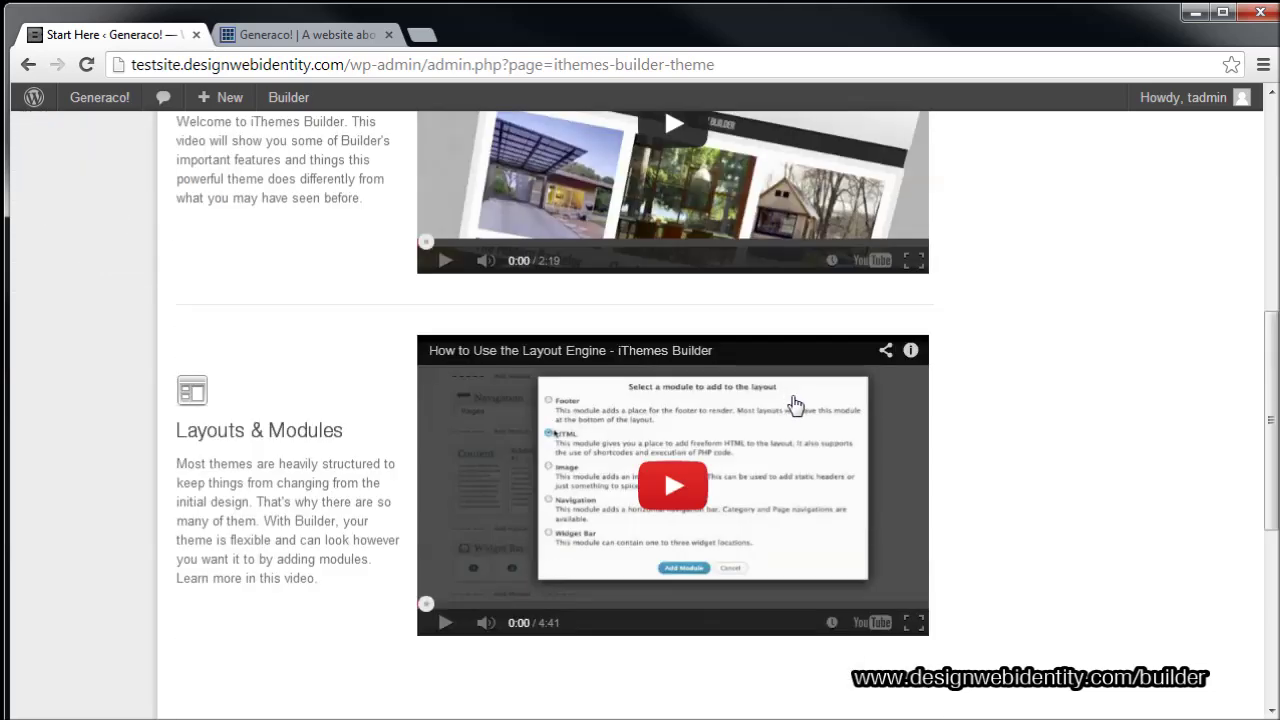
pyautogui.scroll(5, 1037, 472)
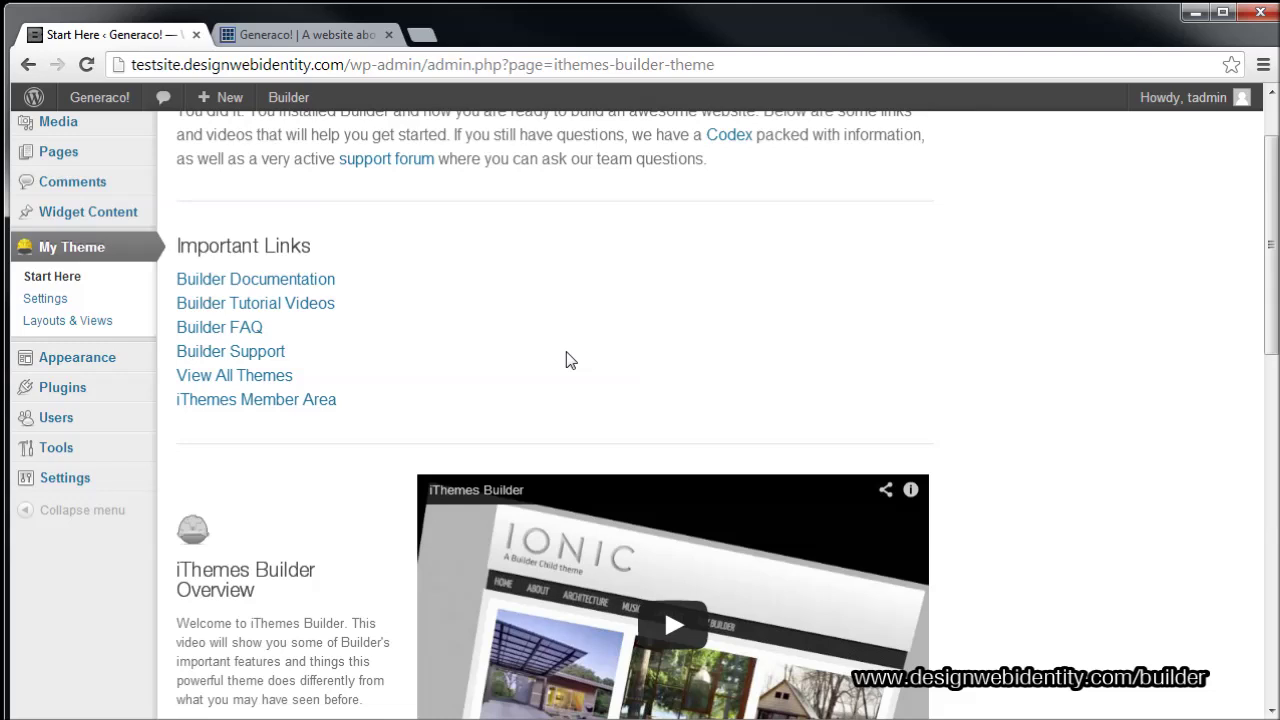
pyautogui.scroll(2, 567, 360)
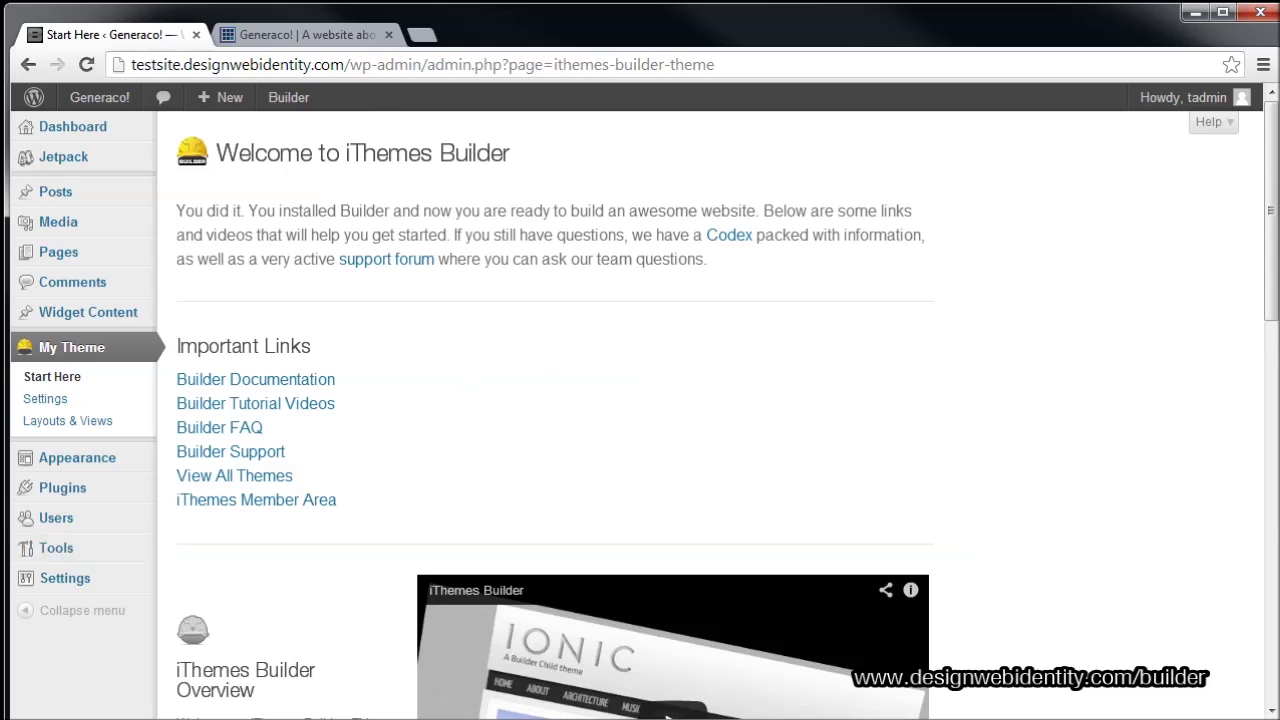
pyautogui.click(64, 428)
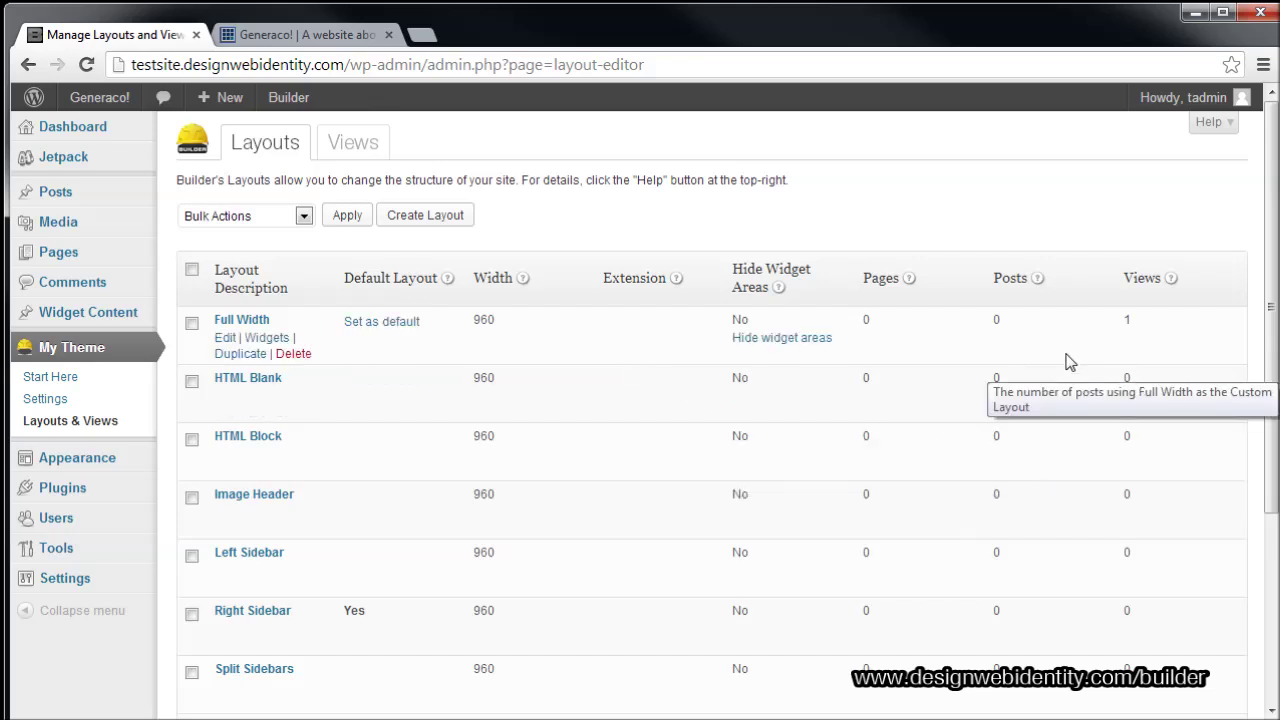
pyautogui.moveTo(245, 325)
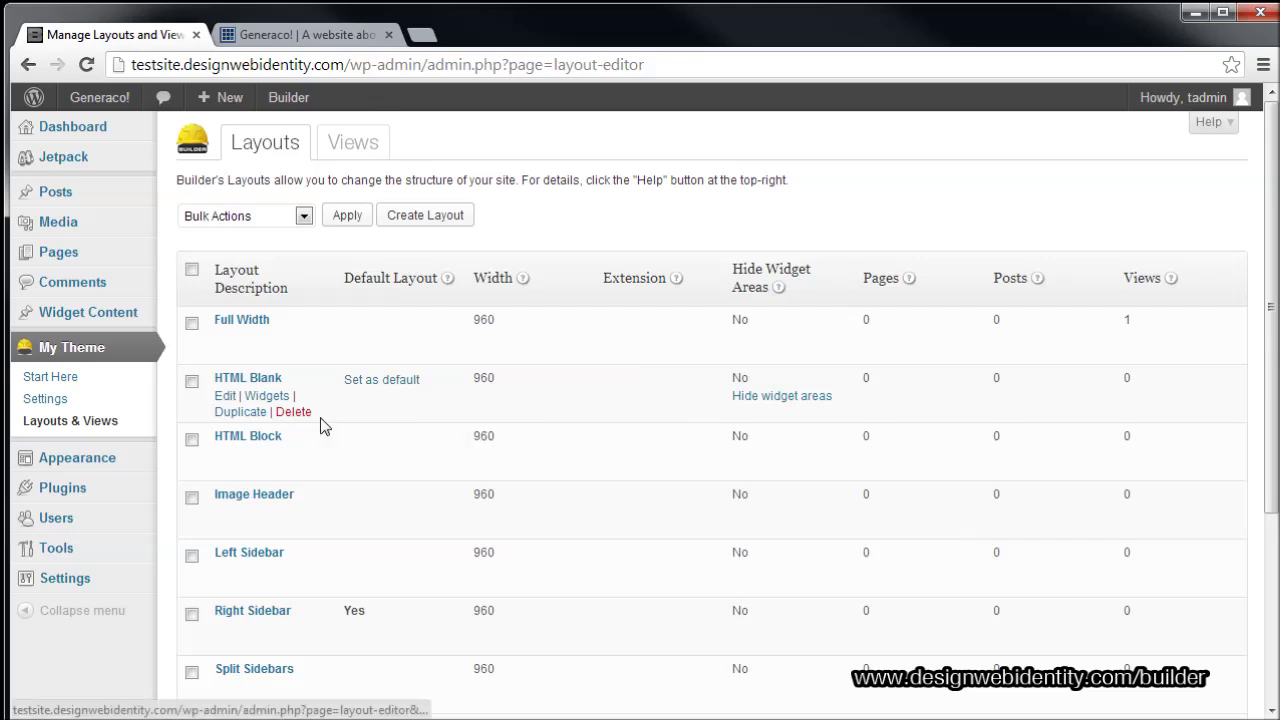
pyautogui.scroll(-2, 320, 423)
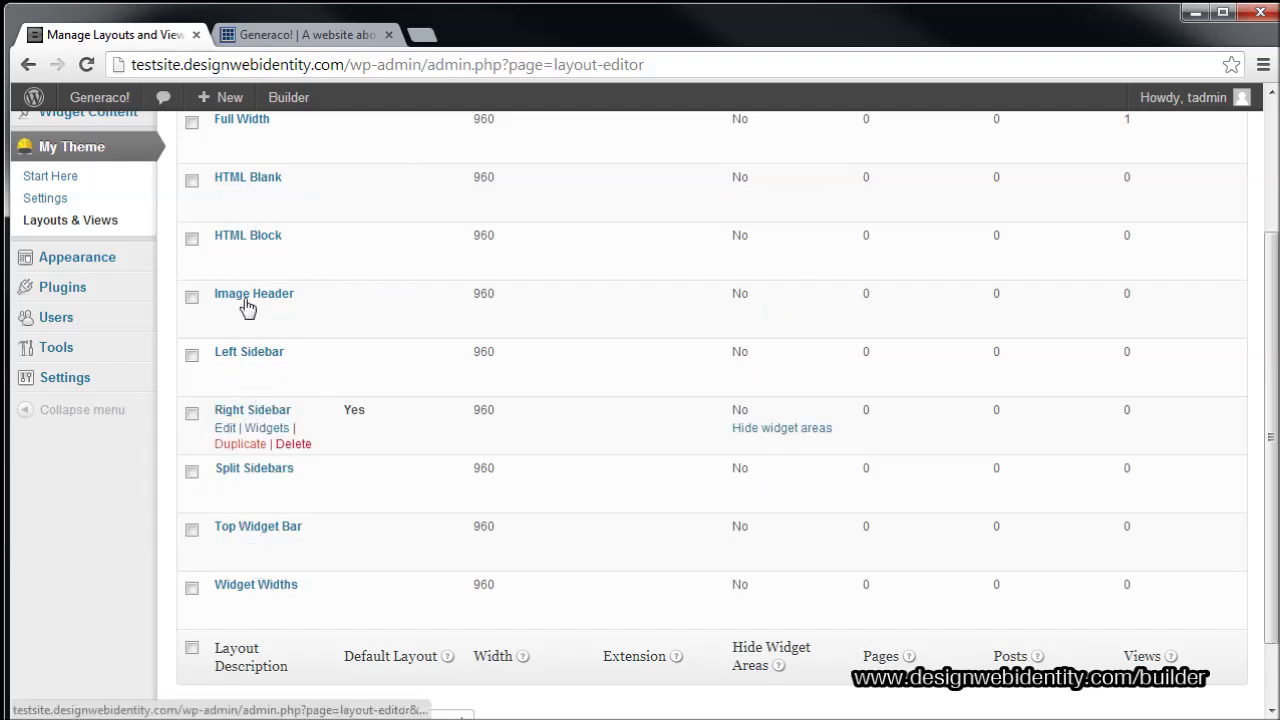
pyautogui.scroll(2, 270, 400)
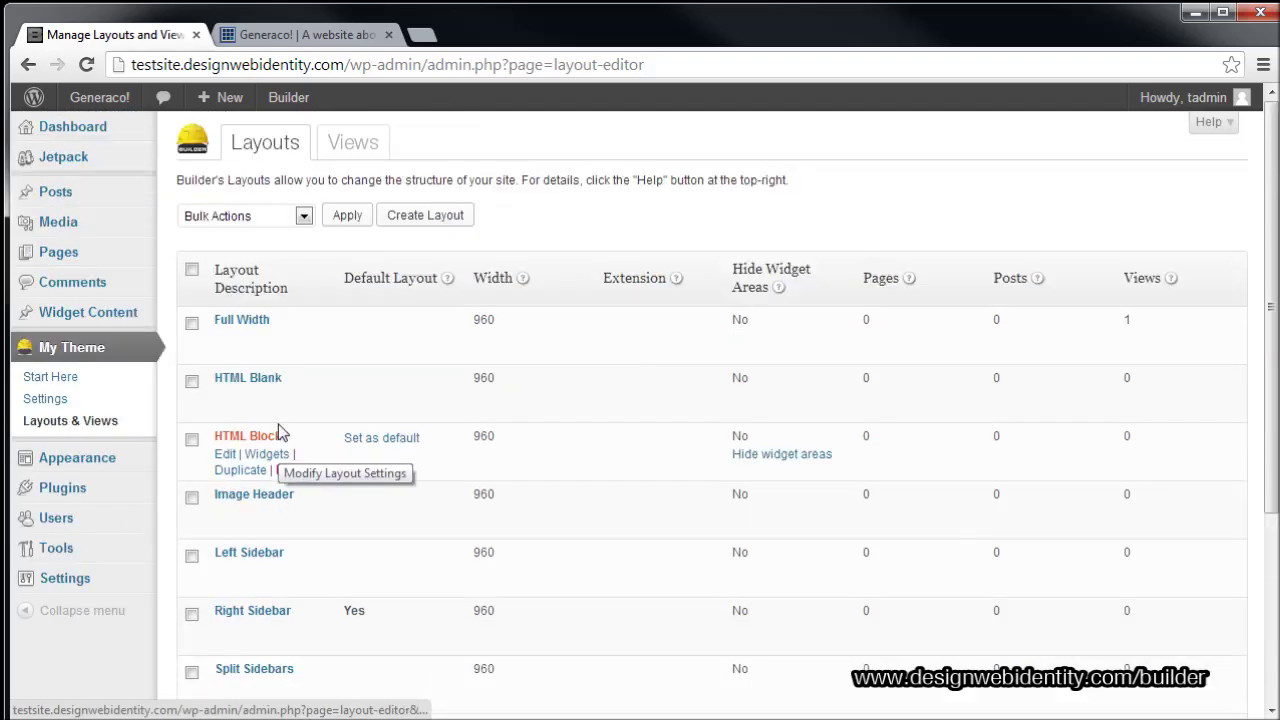
# Examine the View, Layout and Extension choices for adding a site view, and cancel without adding one.
pyautogui.click(362, 146)
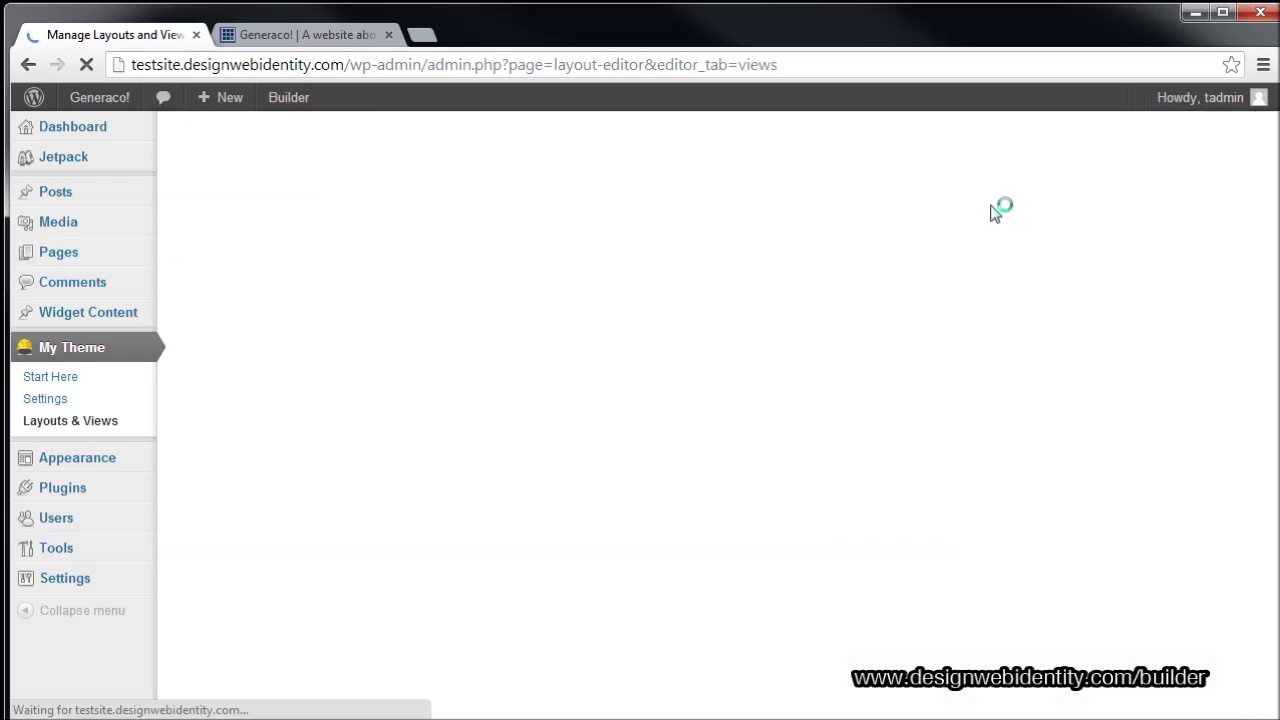
pyautogui.moveTo(240, 303)
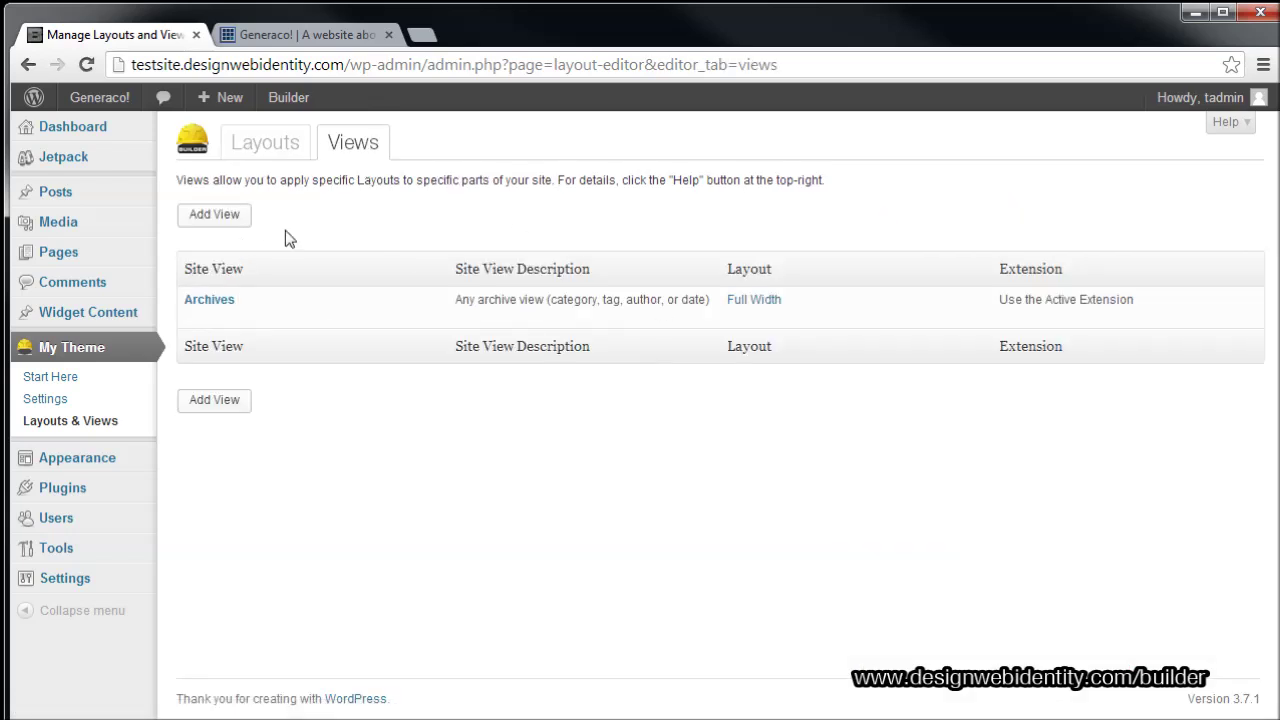
pyautogui.click(200, 215)
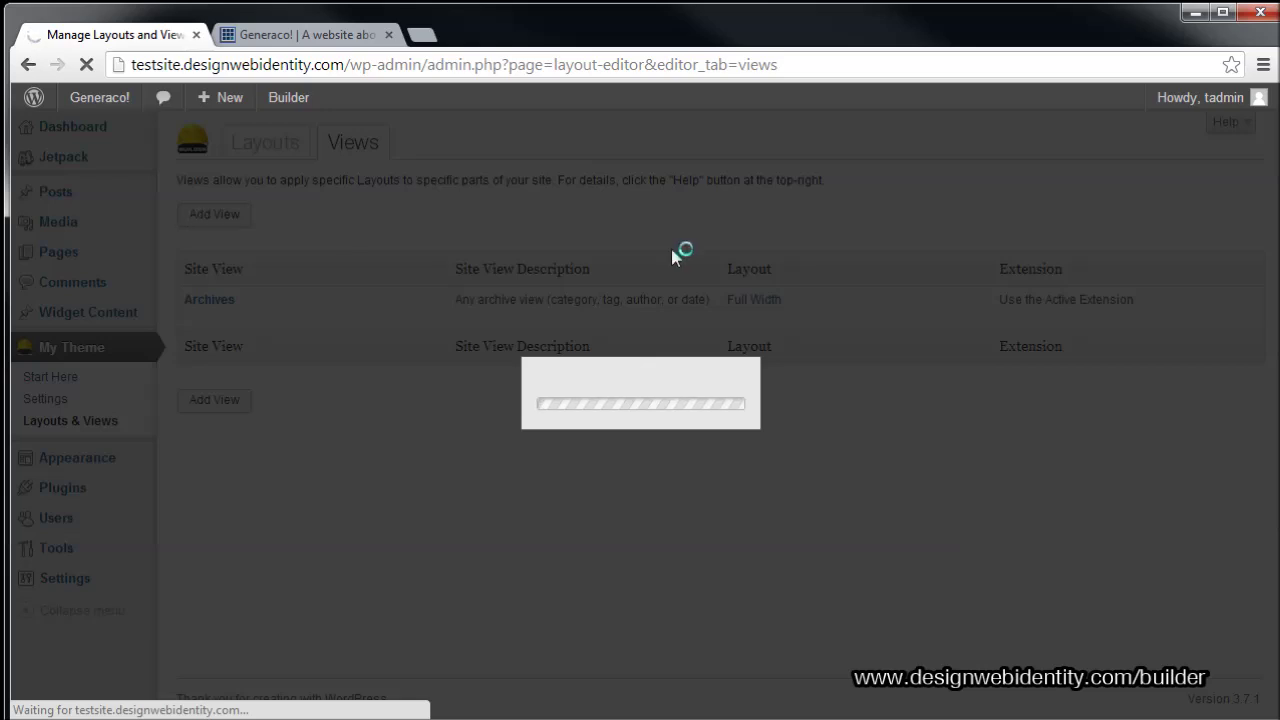
pyautogui.click(655, 375)
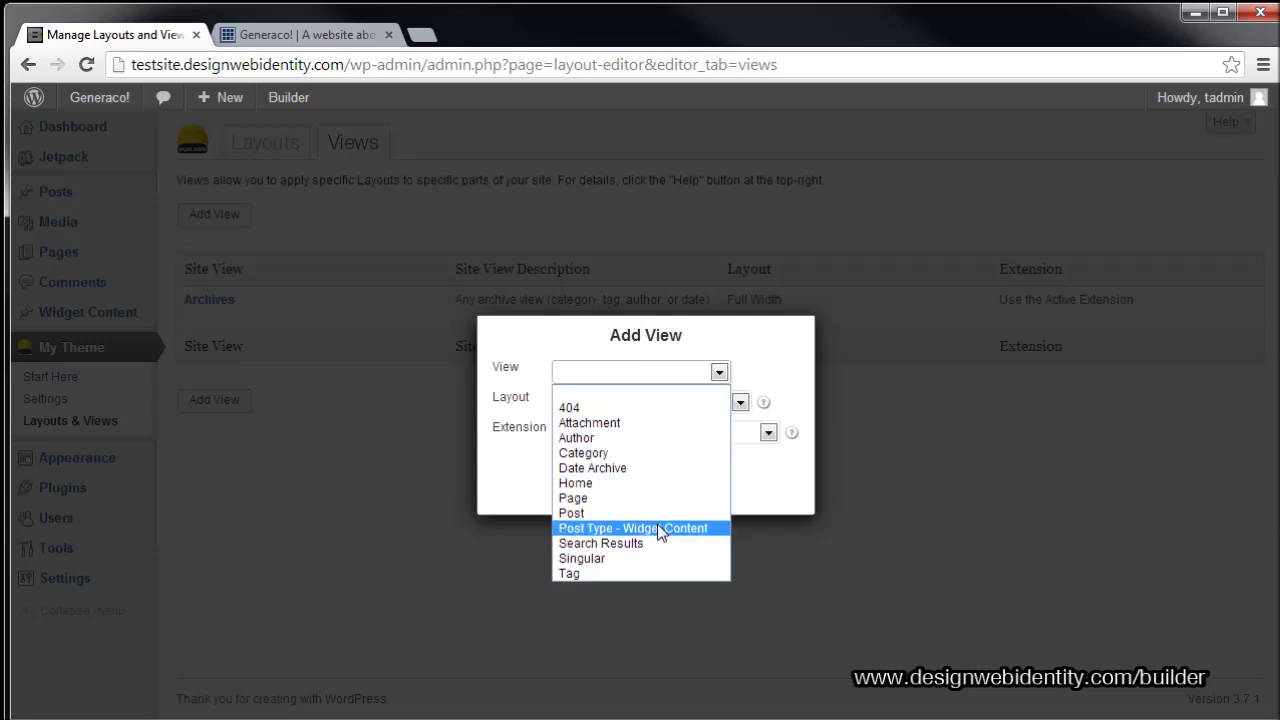
pyautogui.click(725, 343)
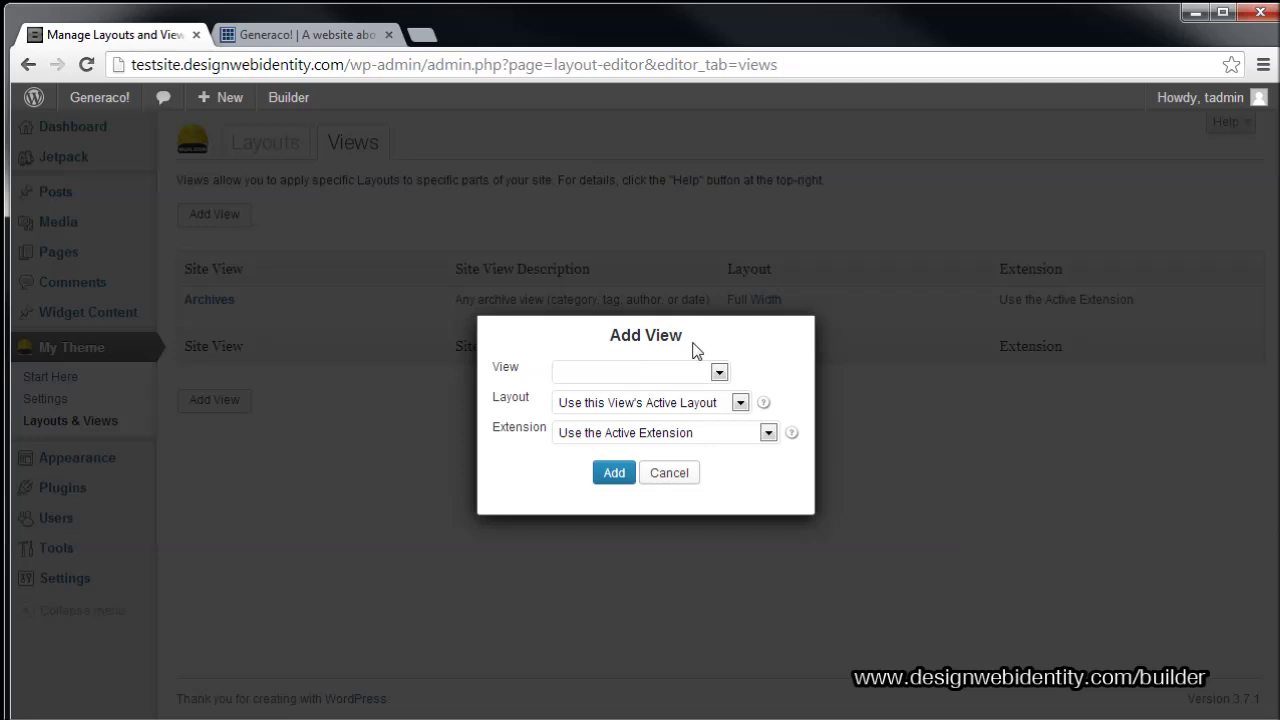
pyautogui.click(721, 402)
pyautogui.click(738, 402)
pyautogui.click(767, 432)
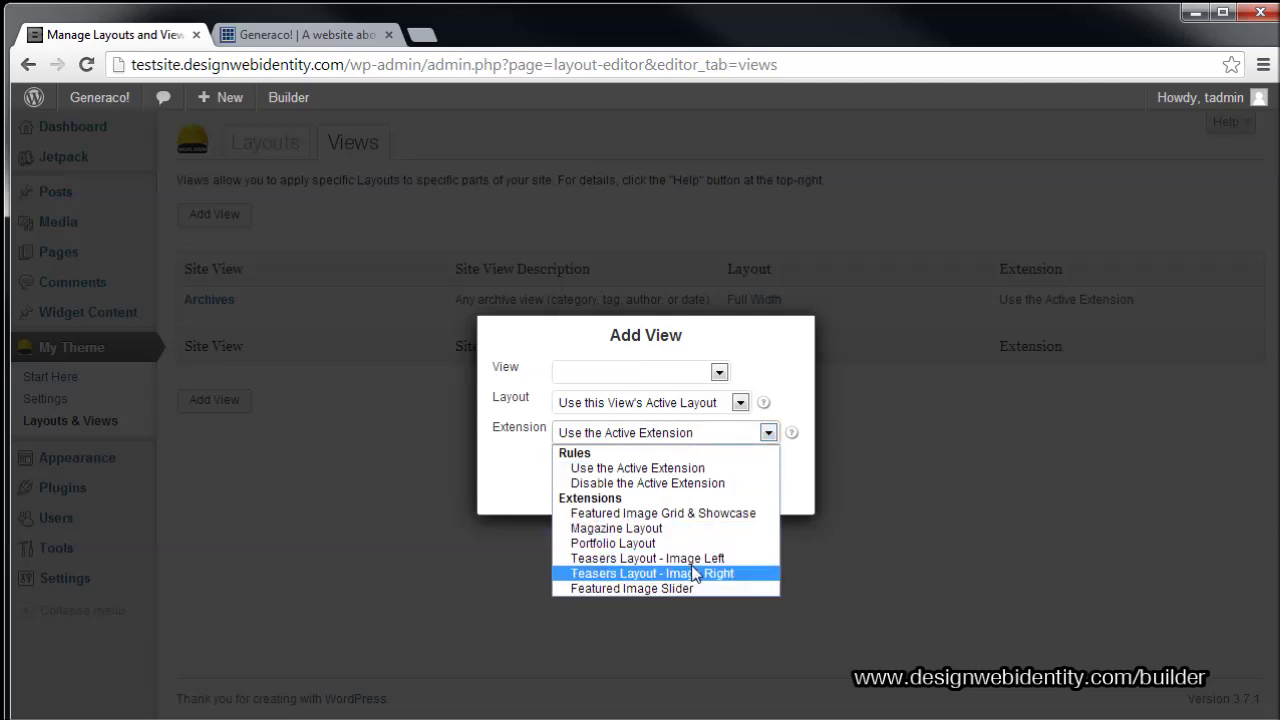
pyautogui.click(764, 351)
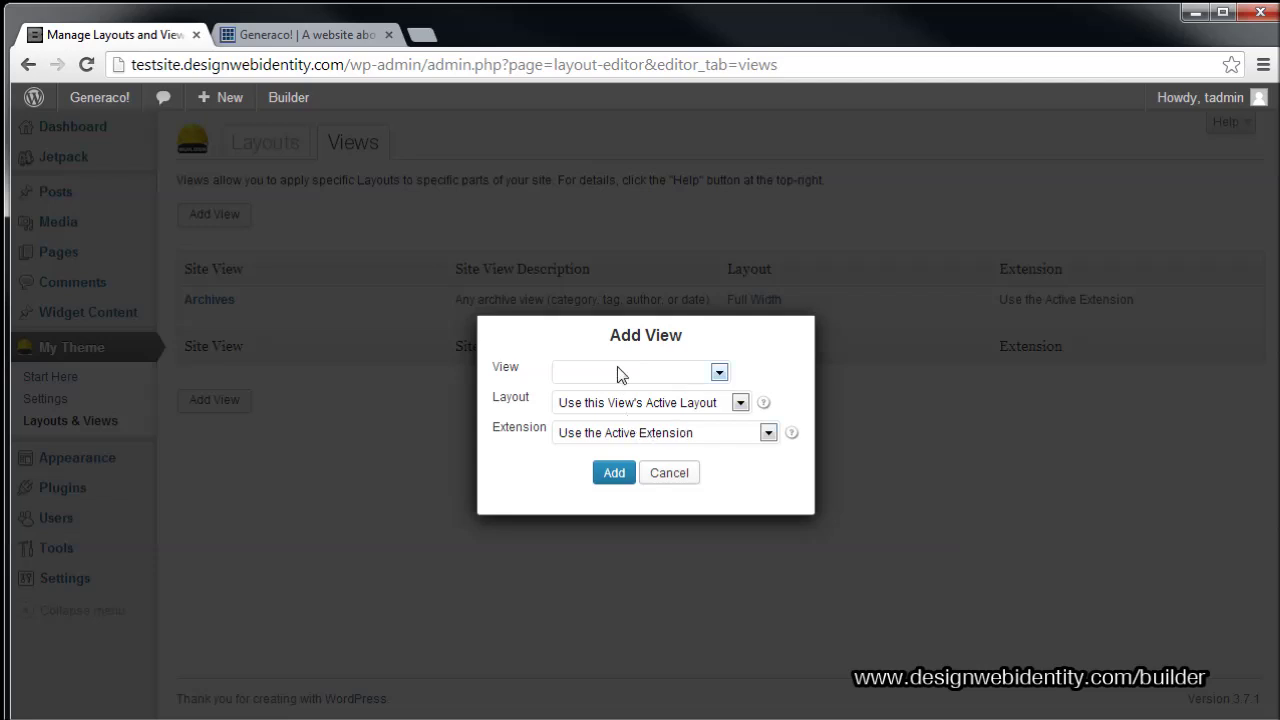
pyautogui.click(669, 474)
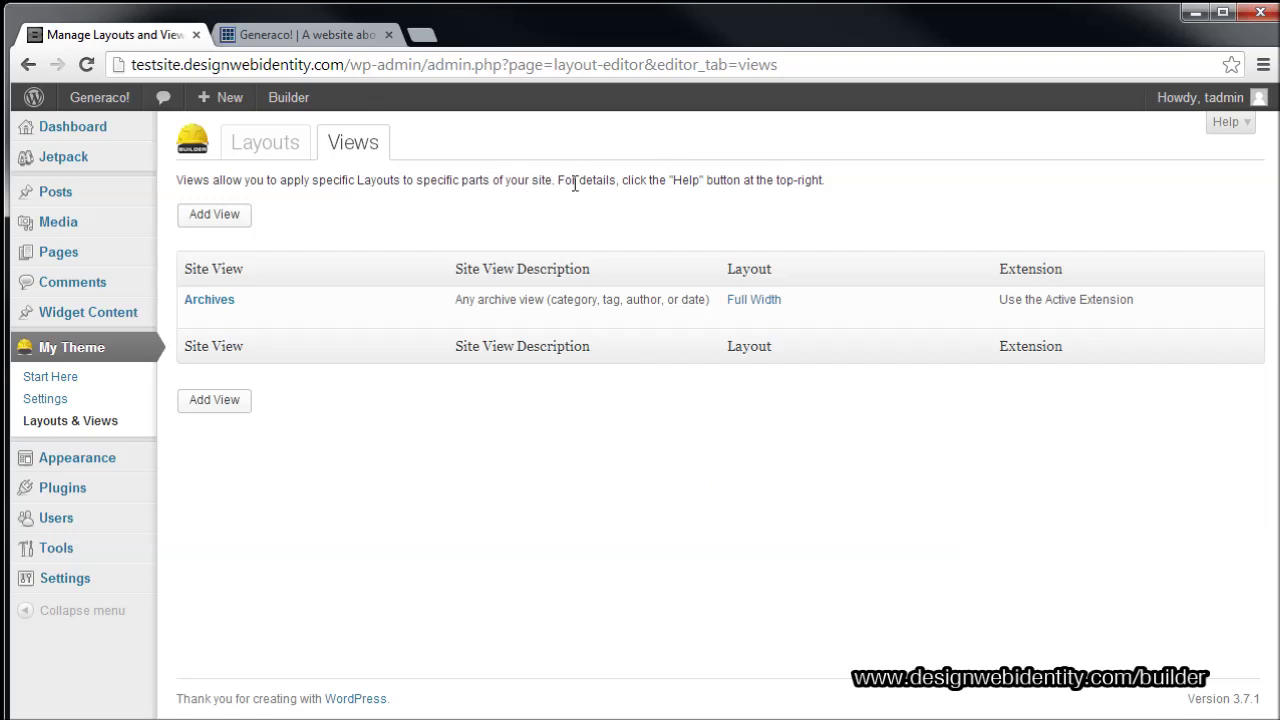
# Open the default Right Sidebar layout for editing and examine its modules from header to footer.
pyautogui.click(290, 145)
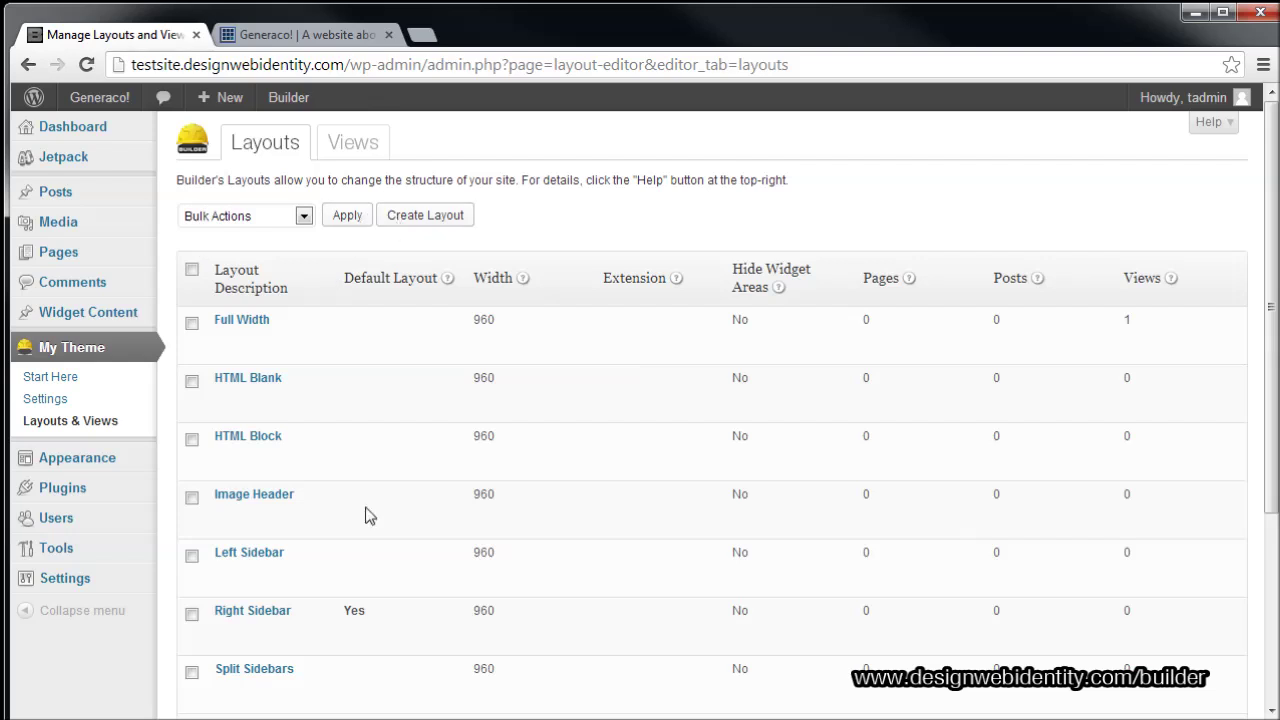
pyautogui.scroll(-1, 322, 433)
pyautogui.scroll(-2, 322, 433)
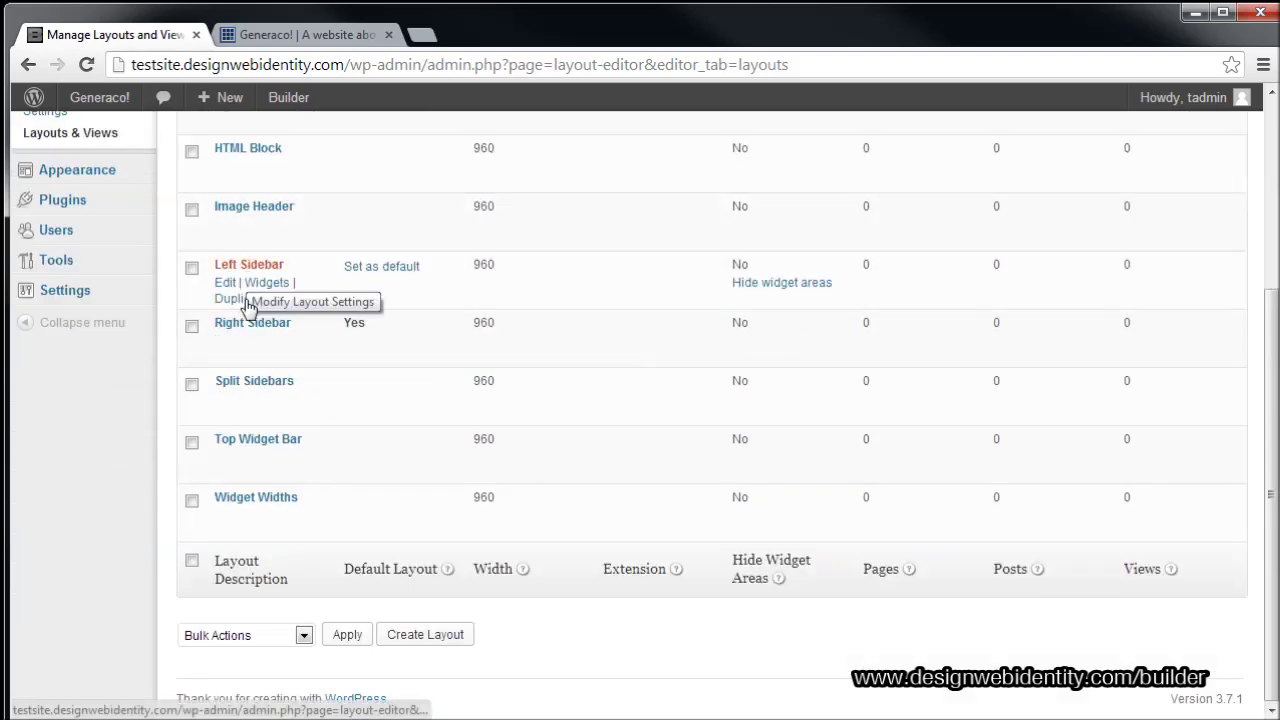
pyautogui.click(253, 328)
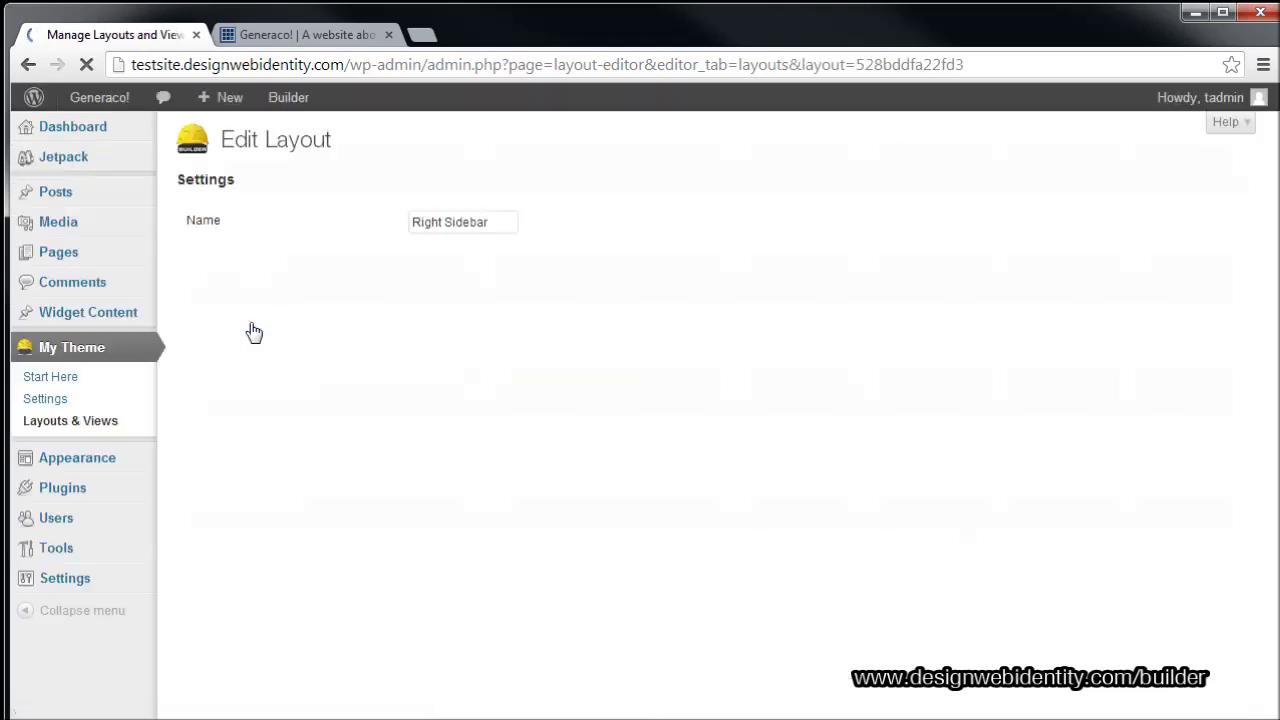
pyautogui.scroll(-2, 436, 360)
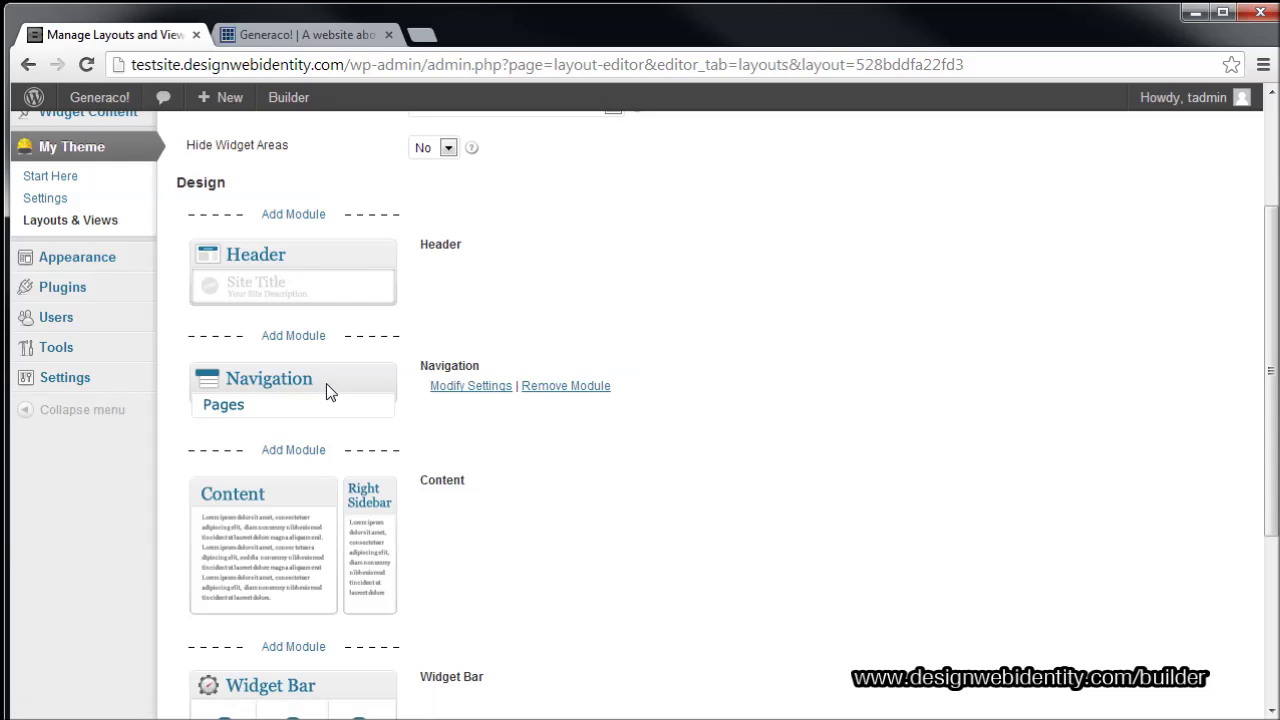
pyautogui.scroll(-3, 374, 513)
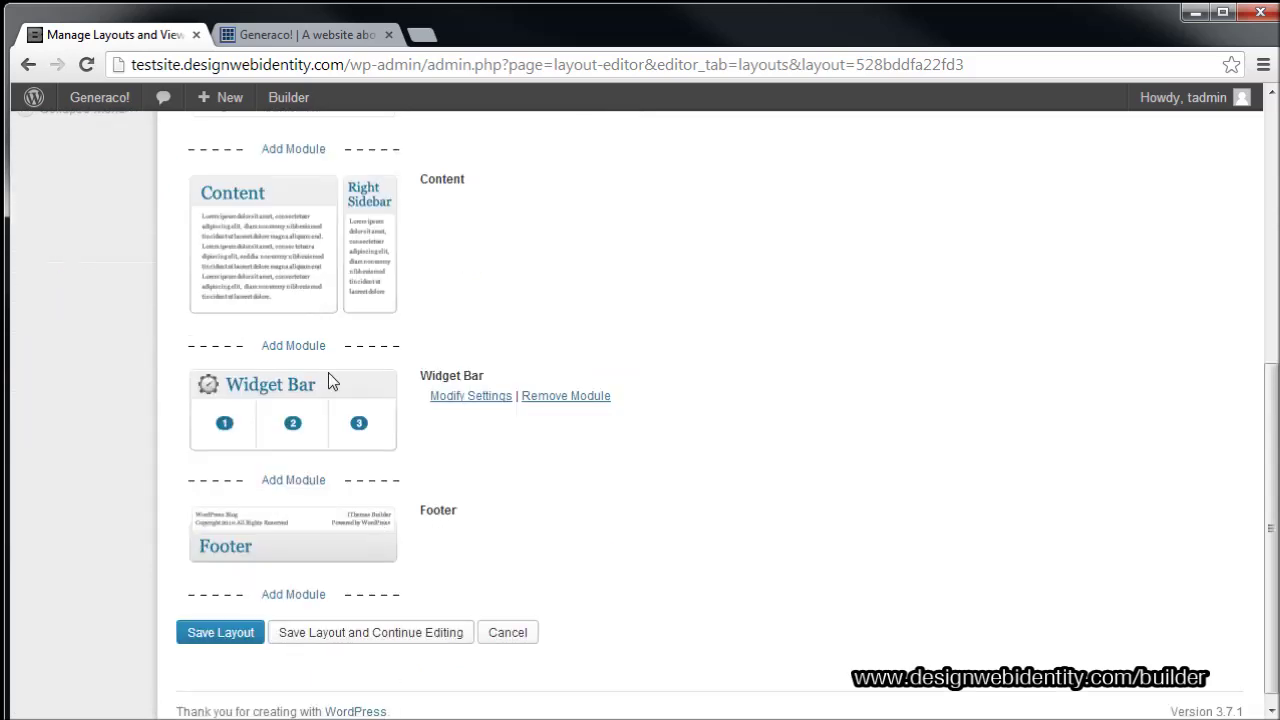
# Reload the site's front page and inspect its sidebar, bottom widget sections and footer under the new theme.
pyautogui.click(307, 34)
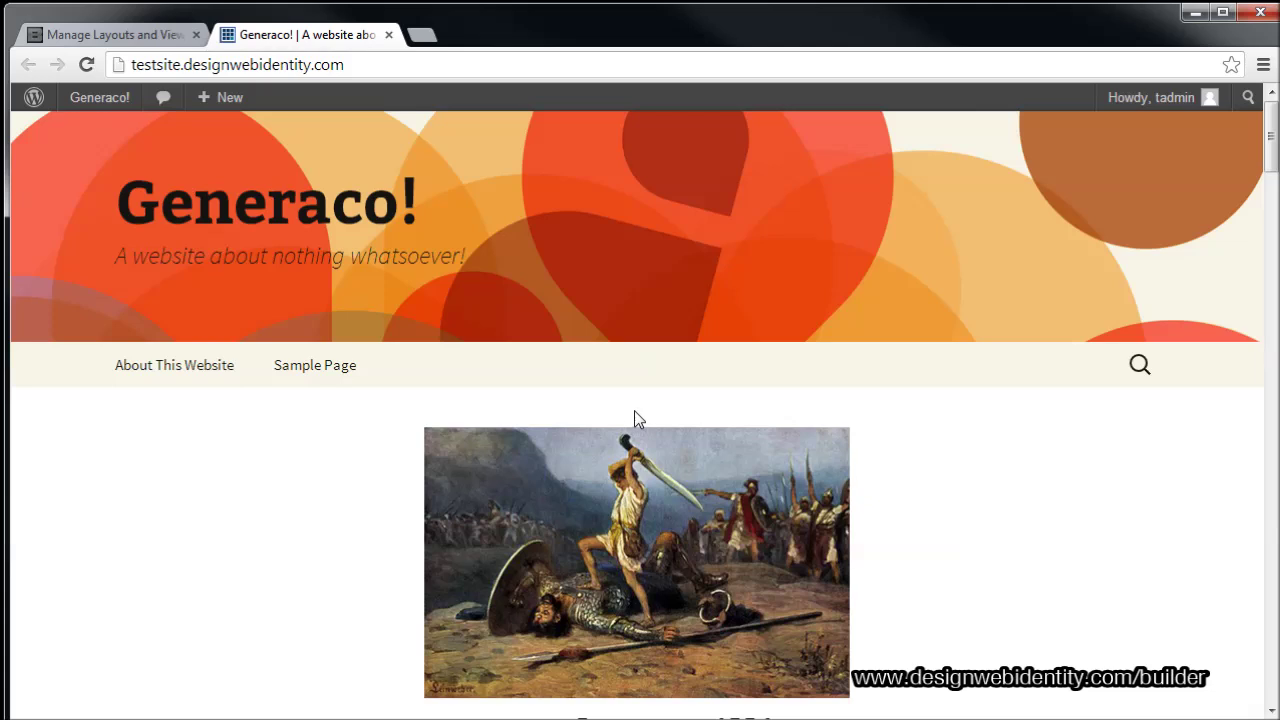
pyautogui.click(87, 64)
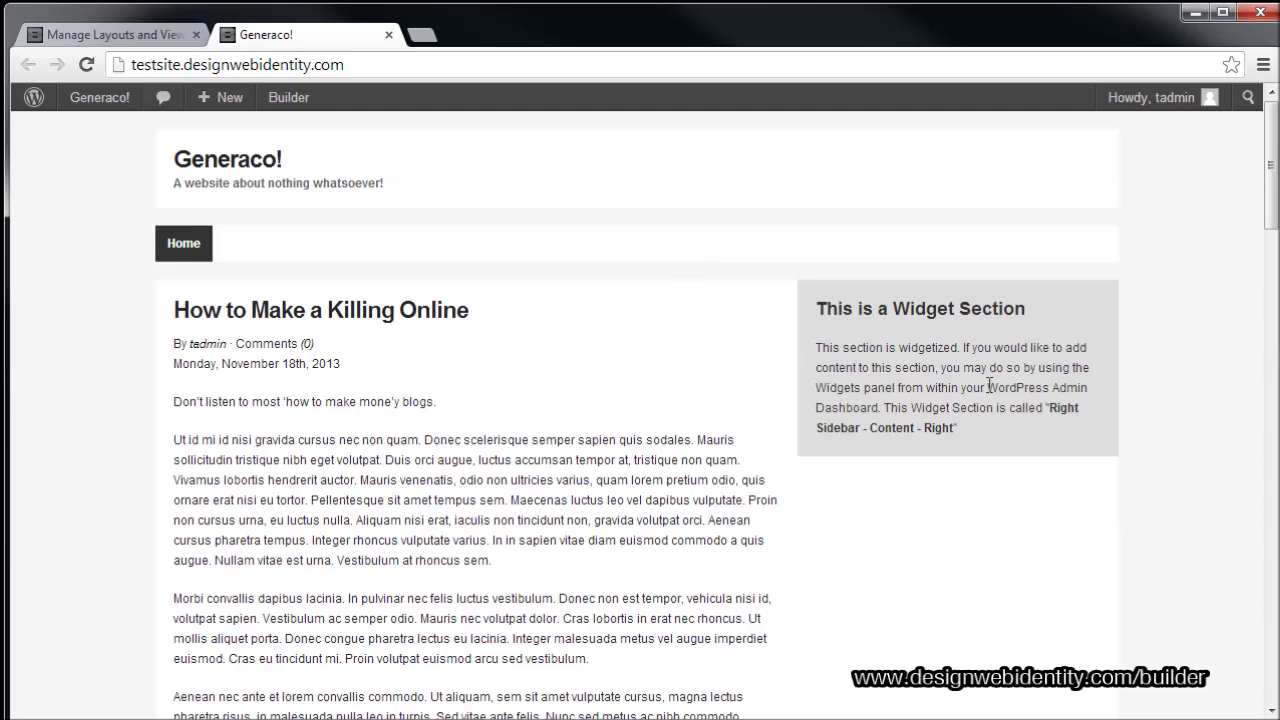
pyautogui.scroll(-20, 990, 386)
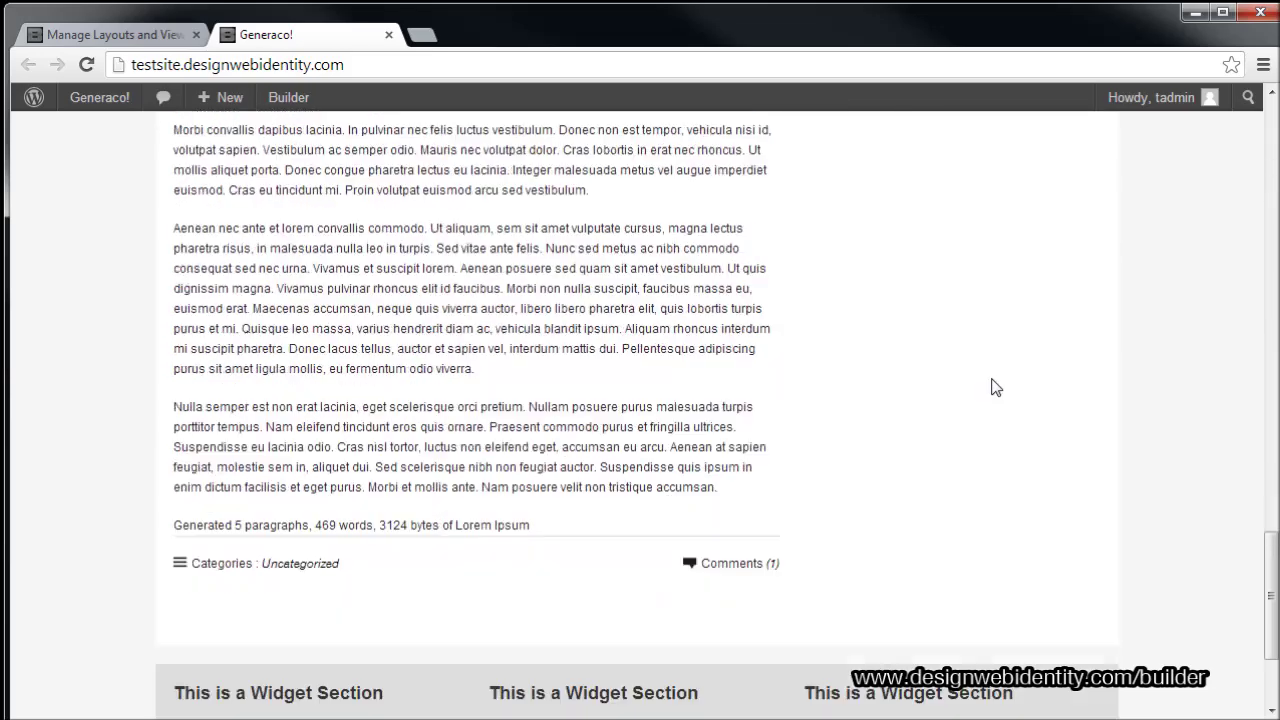
pyautogui.scroll(-3, 994, 386)
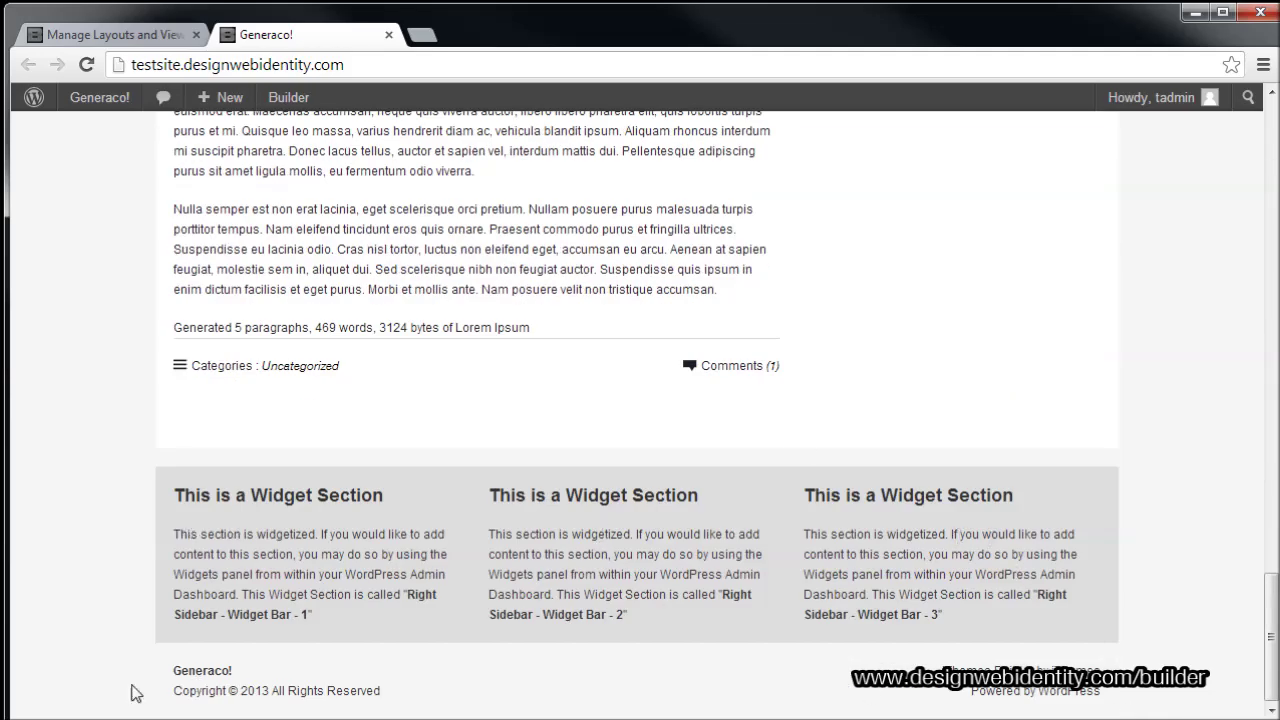
# Return to the Right Sidebar layout editor and remove the Navigation module below the header.
pyautogui.scroll(20, 703, 455)
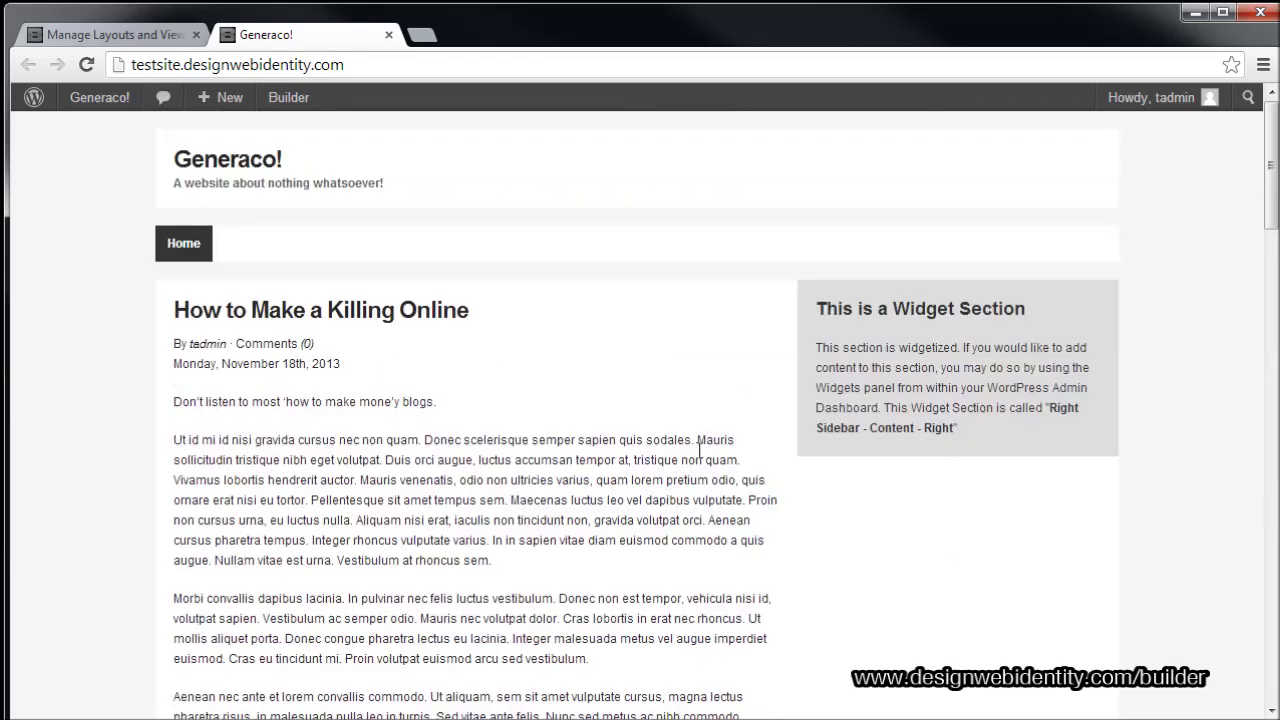
pyautogui.click(148, 36)
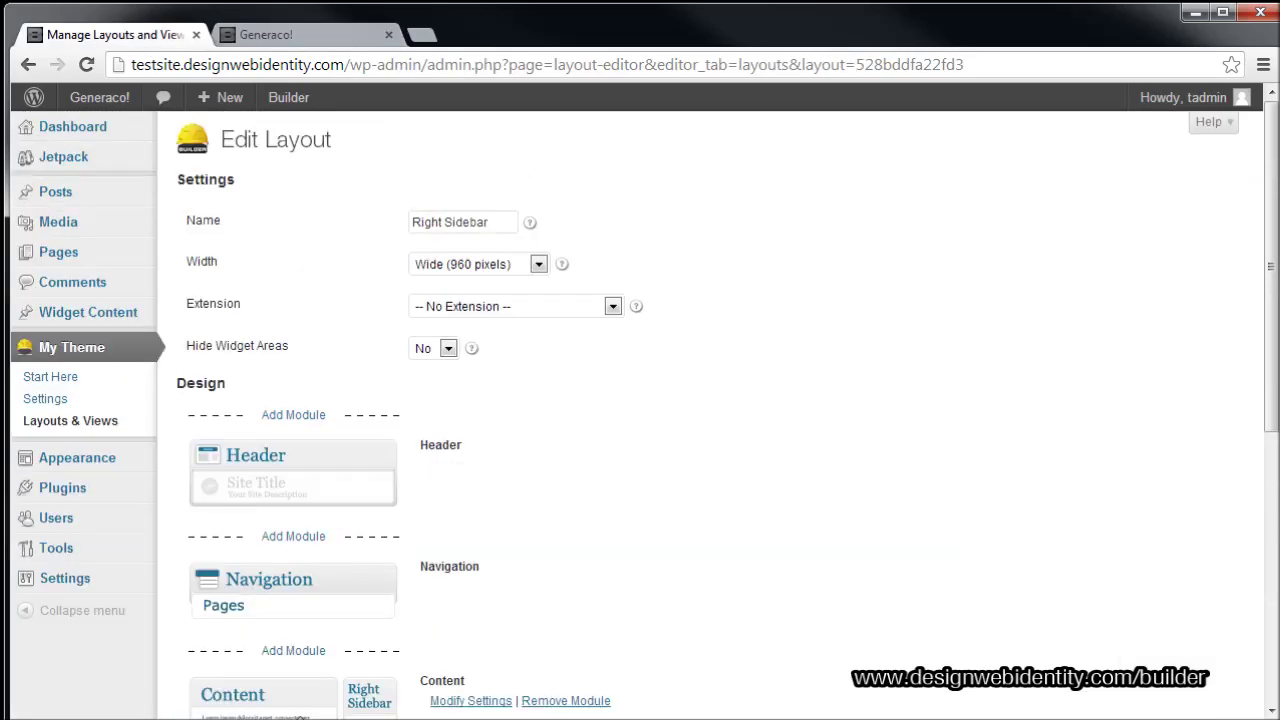
pyautogui.moveTo(380, 594)
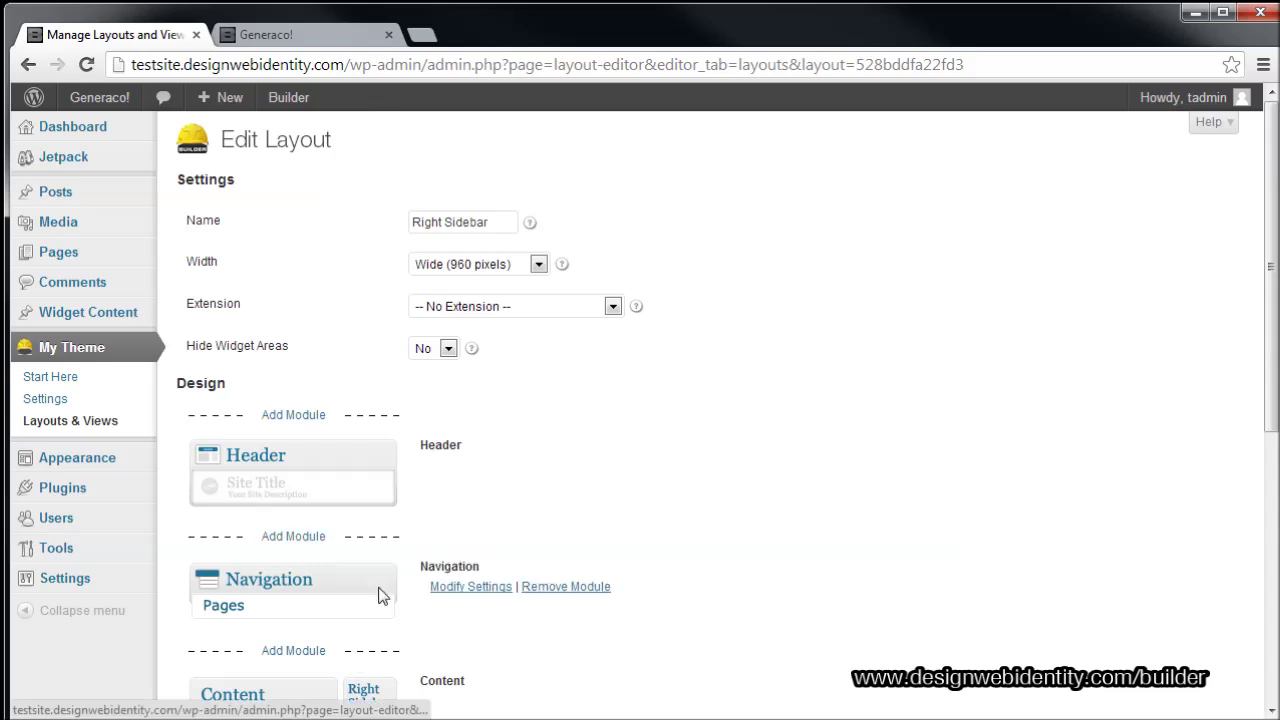
pyautogui.click(578, 590)
# Add a Navigation module above the header with its navigation type set to WordPress Pages.
pyautogui.click(275, 418)
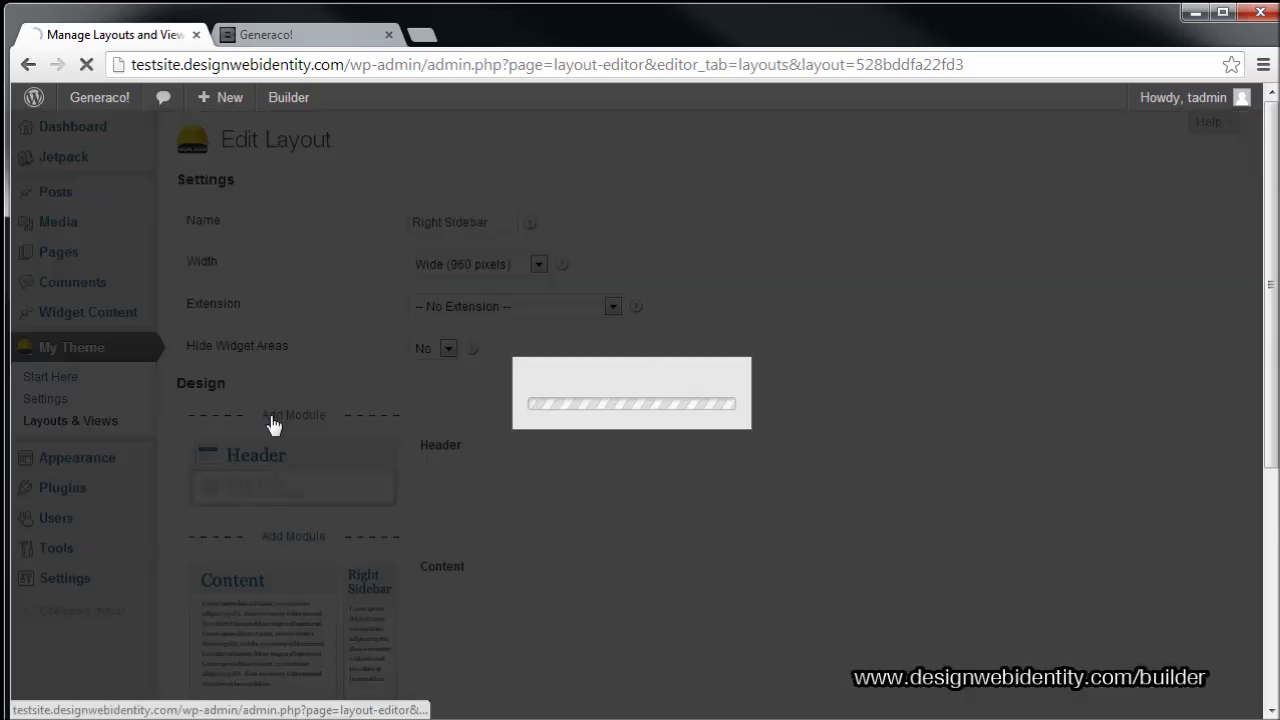
pyautogui.click(348, 464)
pyautogui.click(618, 568)
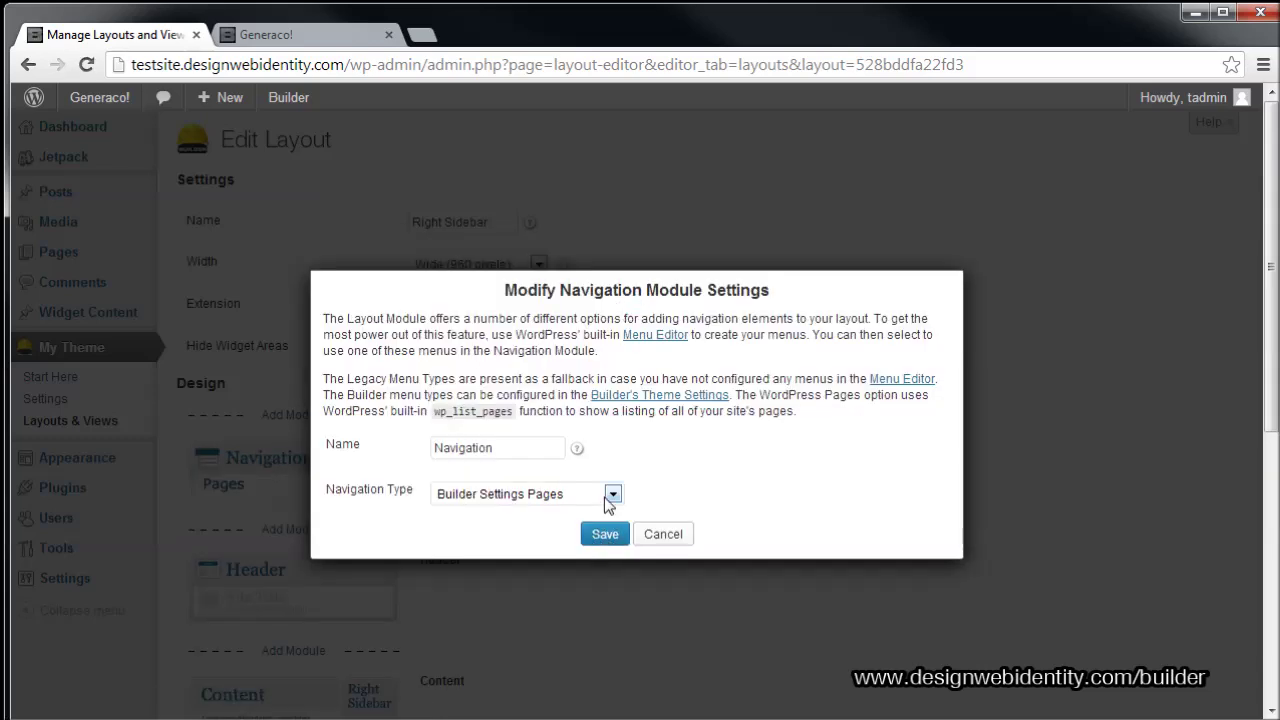
pyautogui.click(612, 494)
pyautogui.click(509, 575)
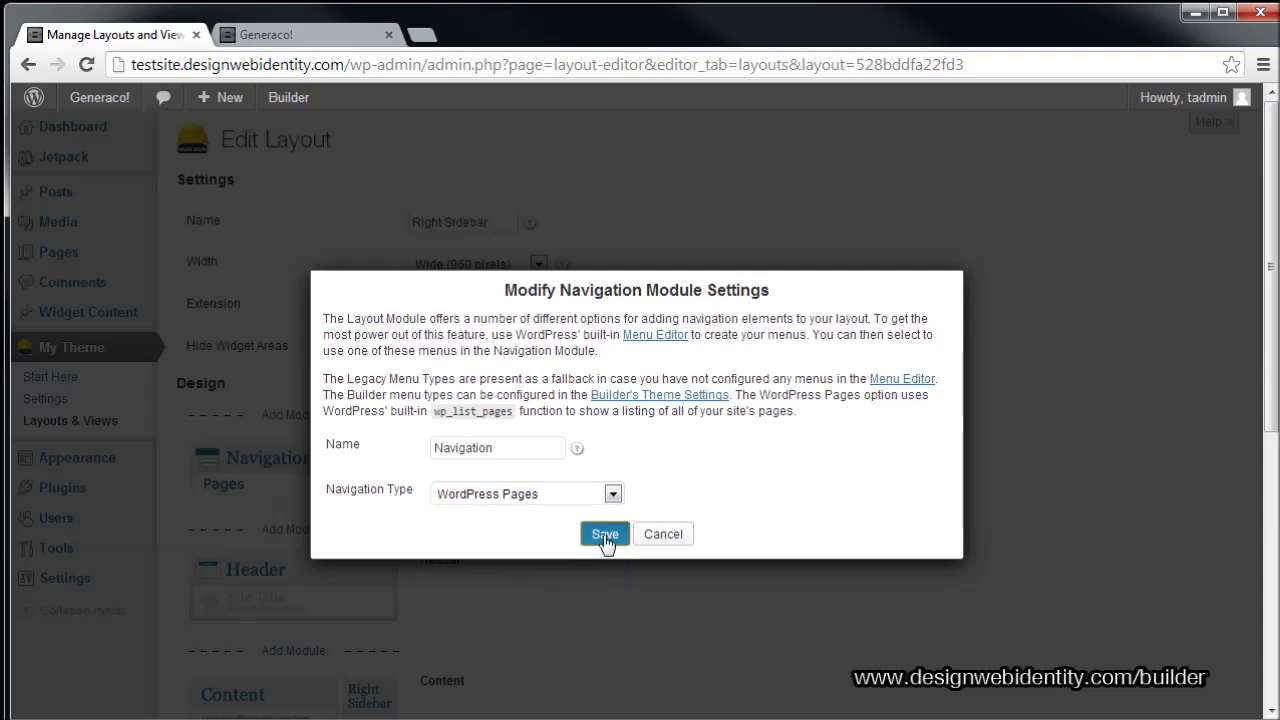
pyautogui.click(606, 535)
# Save the layout while keeping it open for editing, and reload the site's front page to check the repositioned navigation.
pyautogui.scroll(-5, 506, 529)
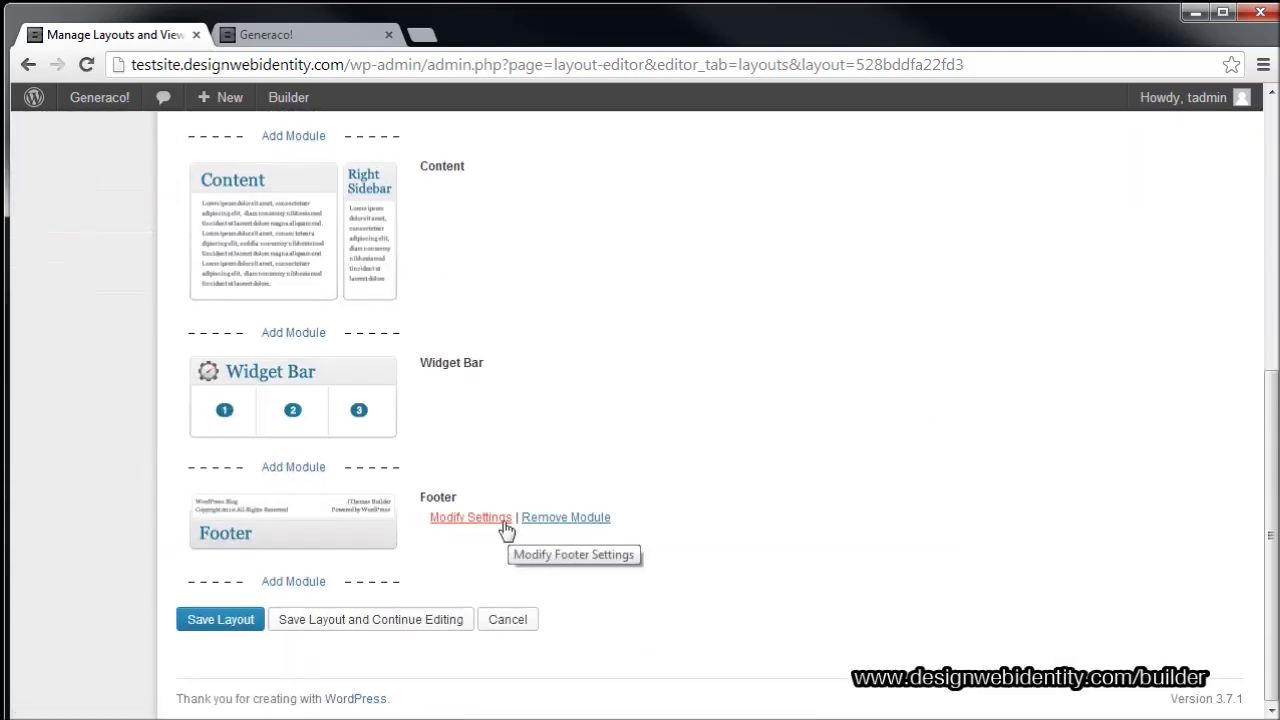
pyautogui.click(291, 621)
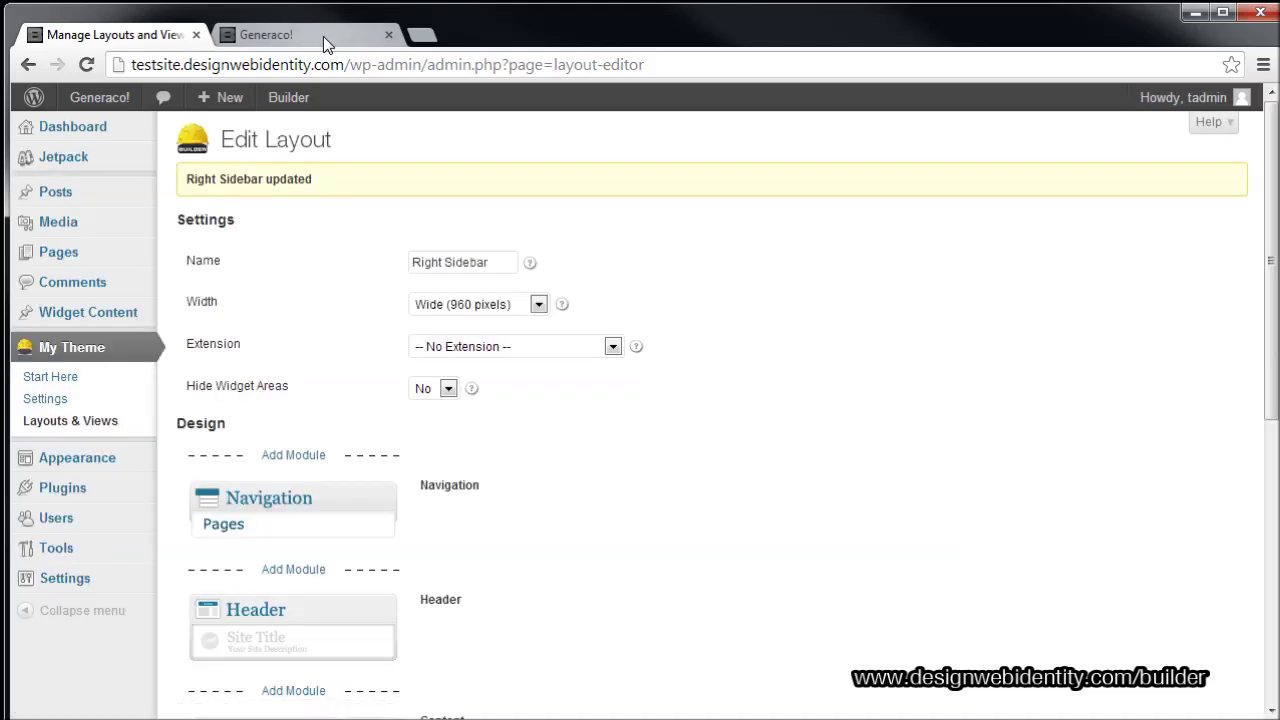
pyautogui.click(323, 36)
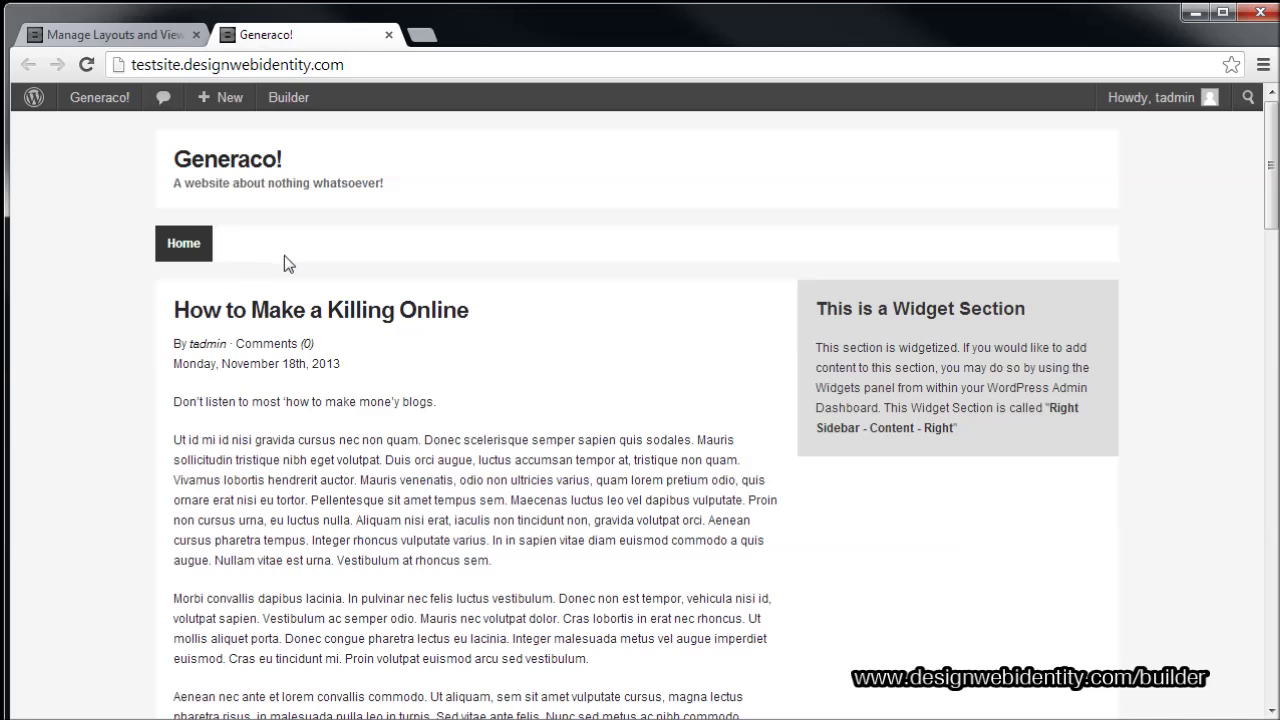
pyautogui.click(86, 64)
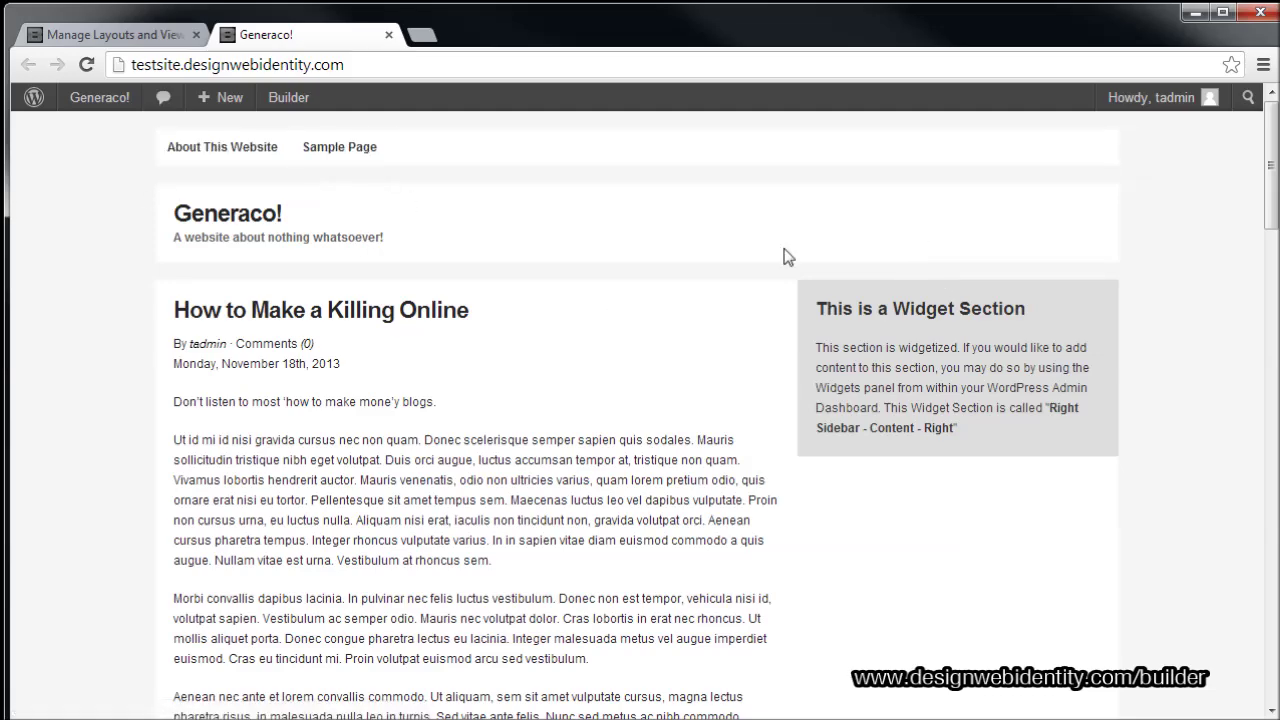
pyautogui.scroll(-20, 789, 314)
pyautogui.scroll(20, 753, 452)
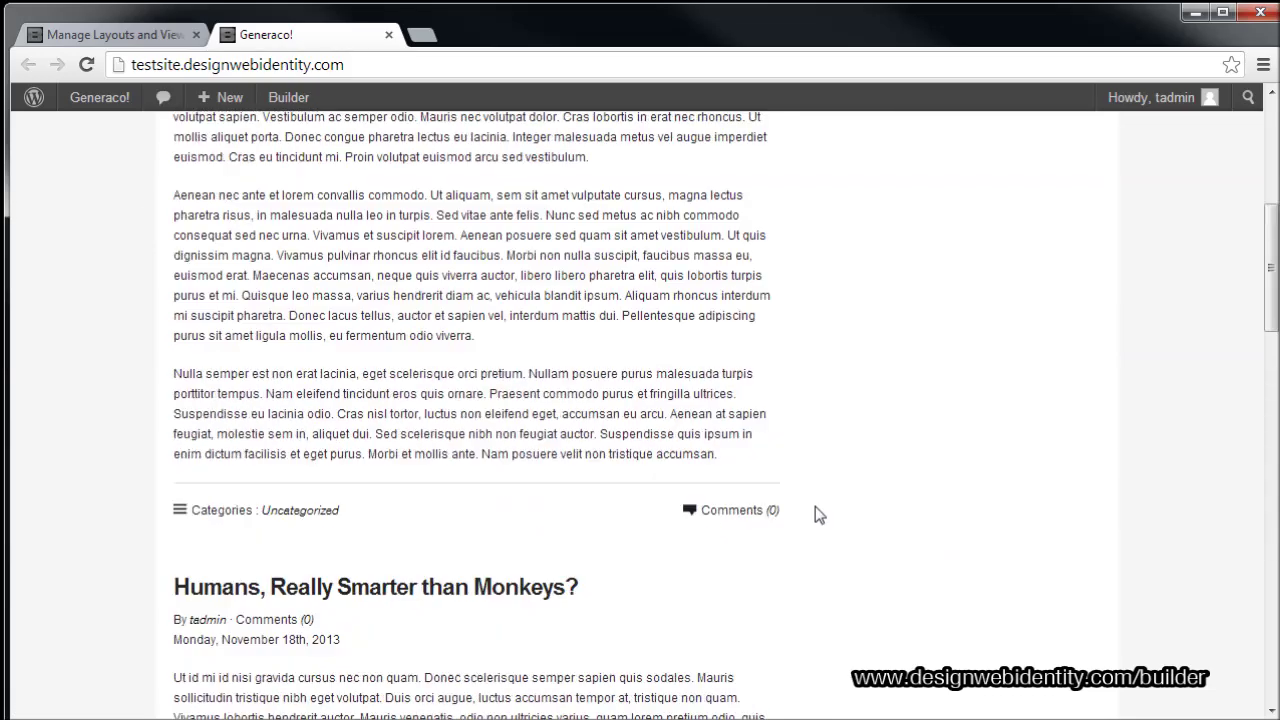
# Back in the layout editor, review the Content module's sidebar and width options and save the module with No Sidebars.
pyautogui.click(160, 37)
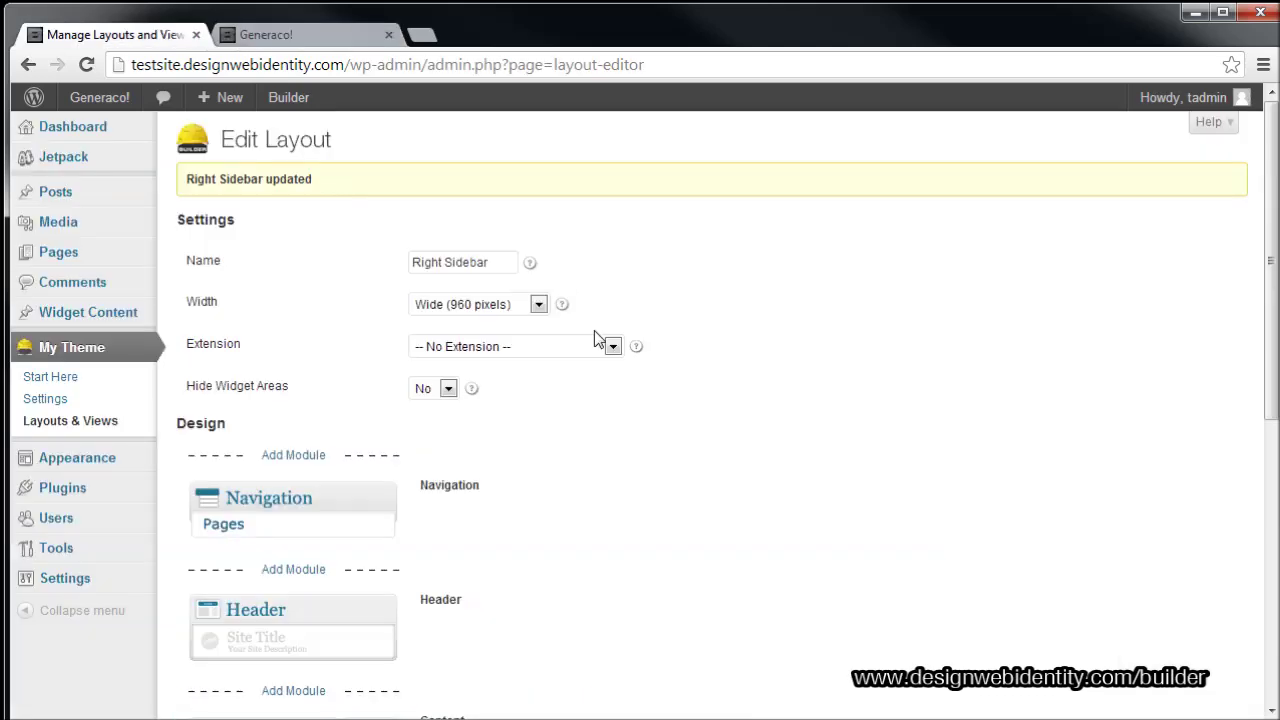
pyautogui.scroll(-1, 430, 470)
pyautogui.scroll(-1, 430, 470)
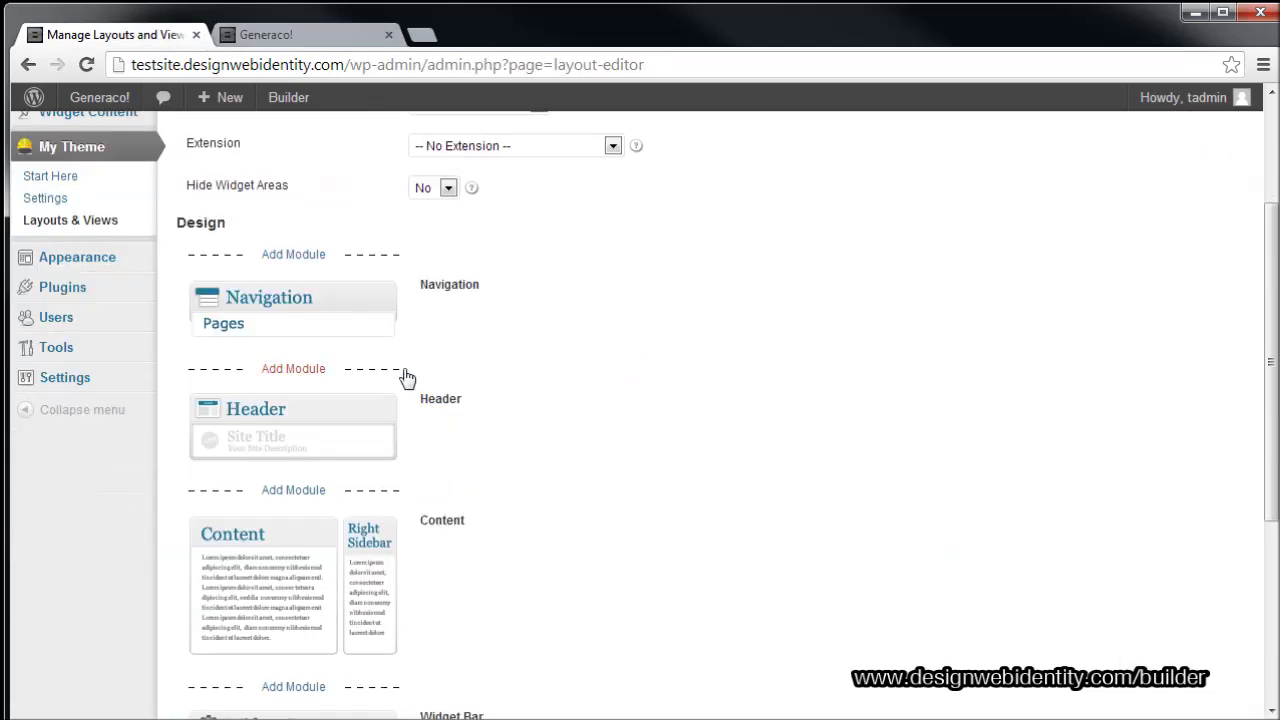
pyautogui.scroll(-2, 420, 470)
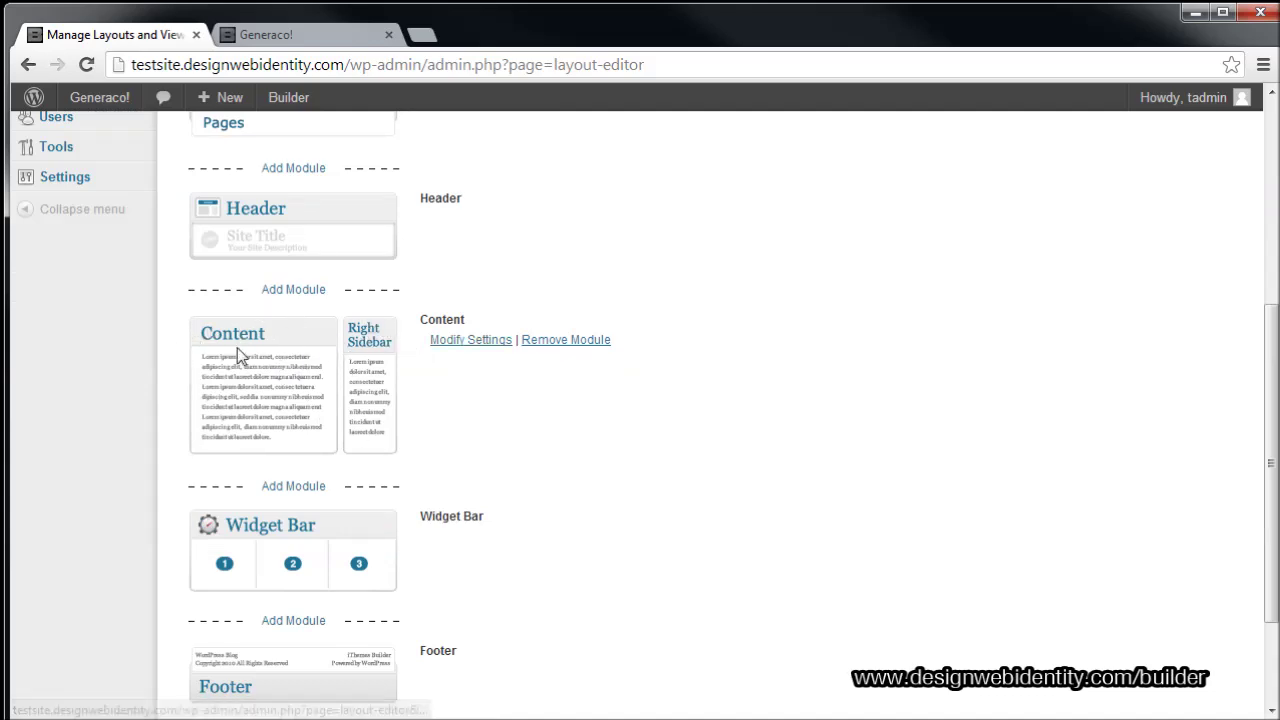
pyautogui.click(461, 345)
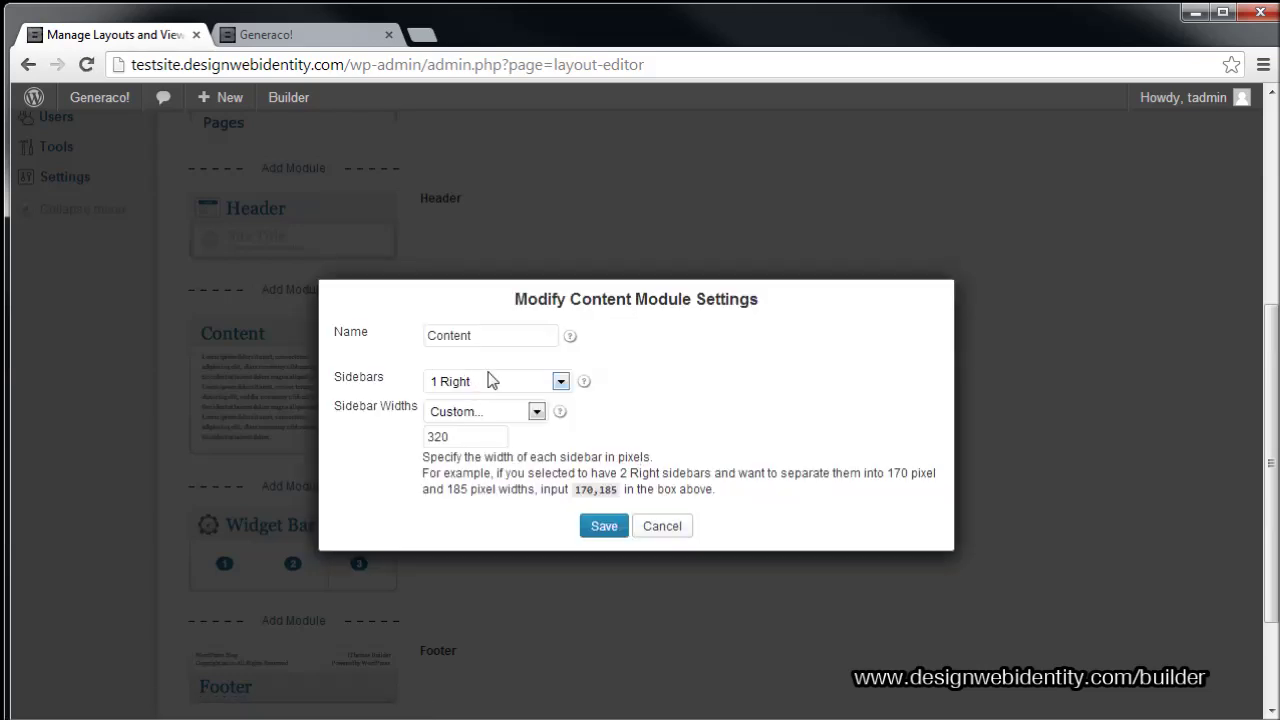
pyautogui.click(493, 383)
pyautogui.click(470, 375)
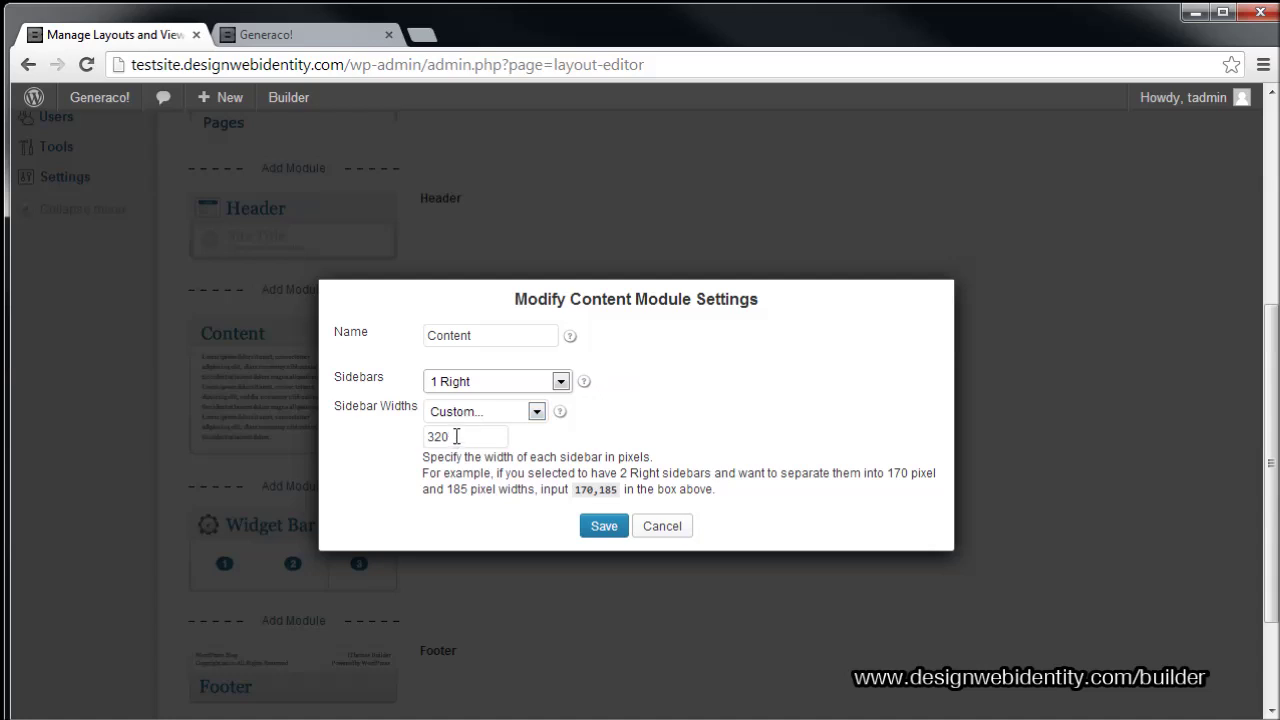
pyautogui.click(490, 412)
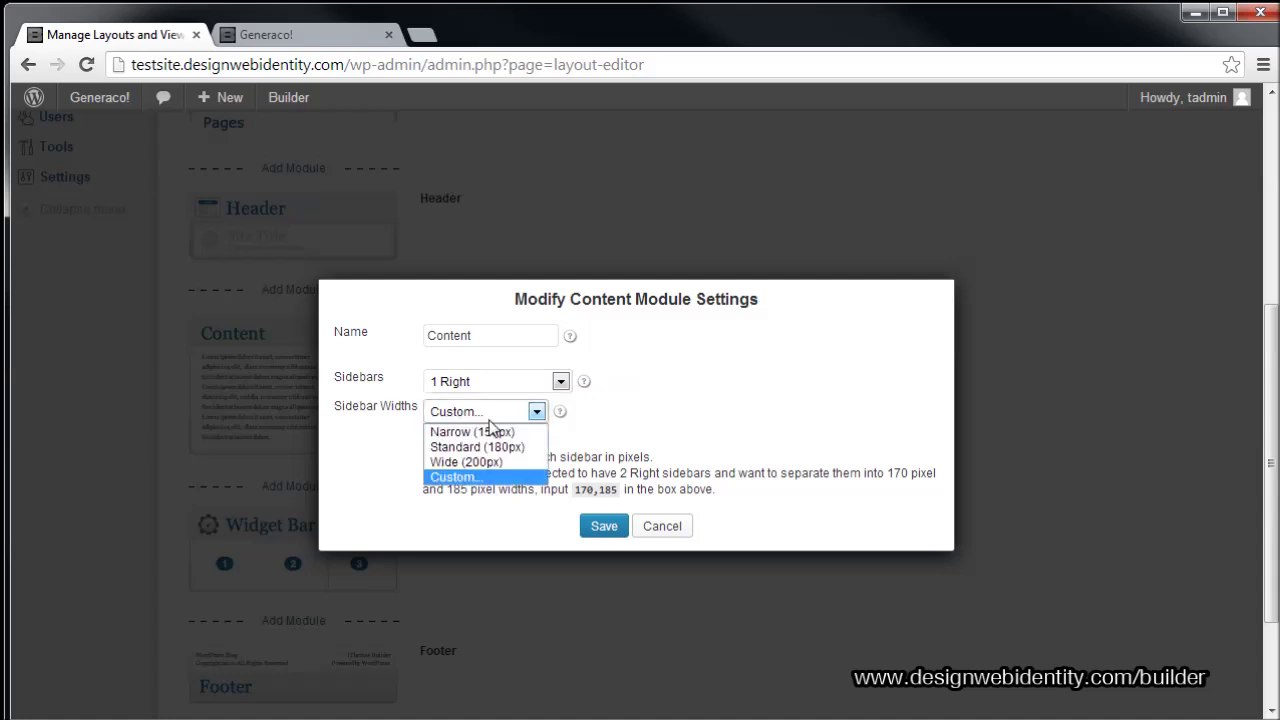
pyautogui.click(483, 478)
pyautogui.click(514, 383)
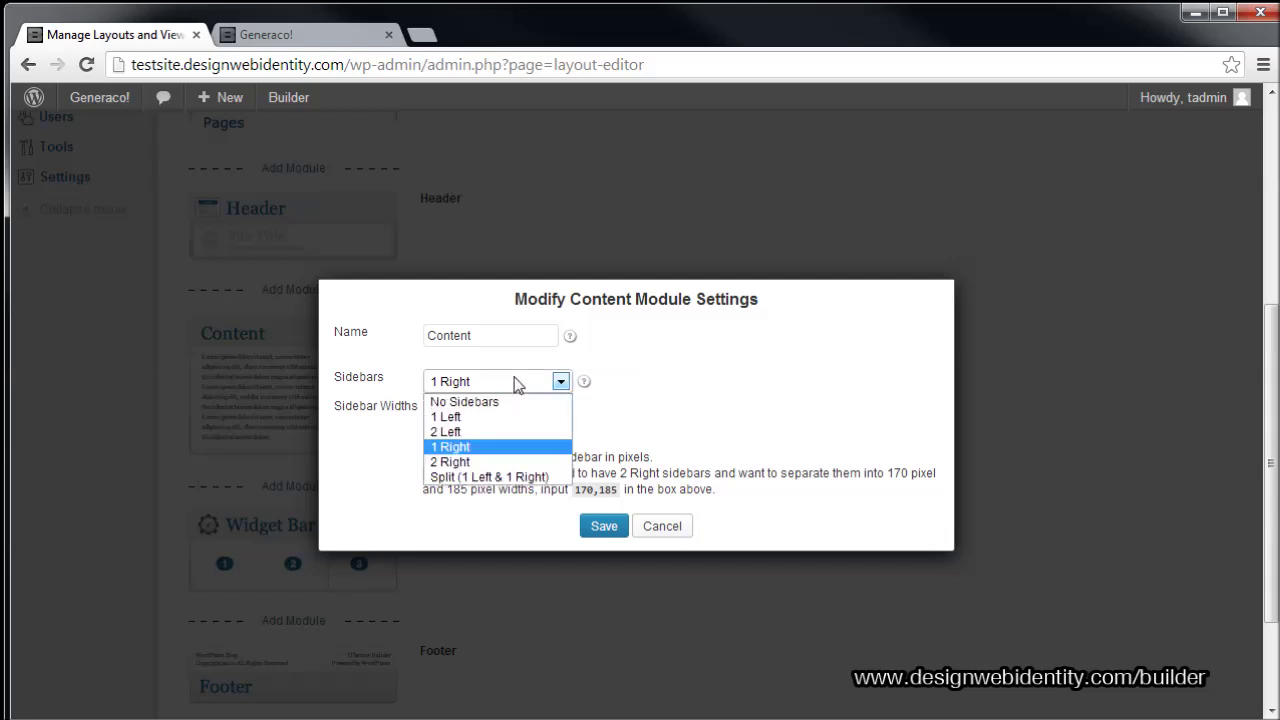
pyautogui.click(514, 402)
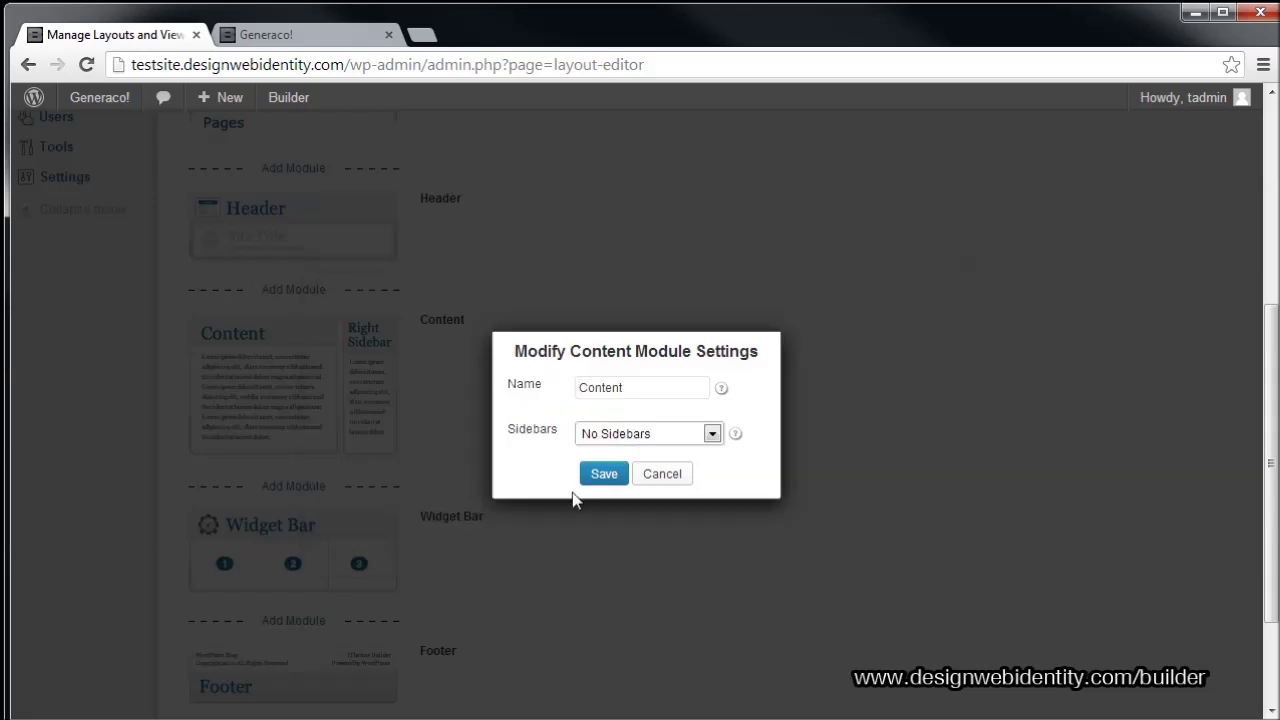
pyautogui.click(592, 478)
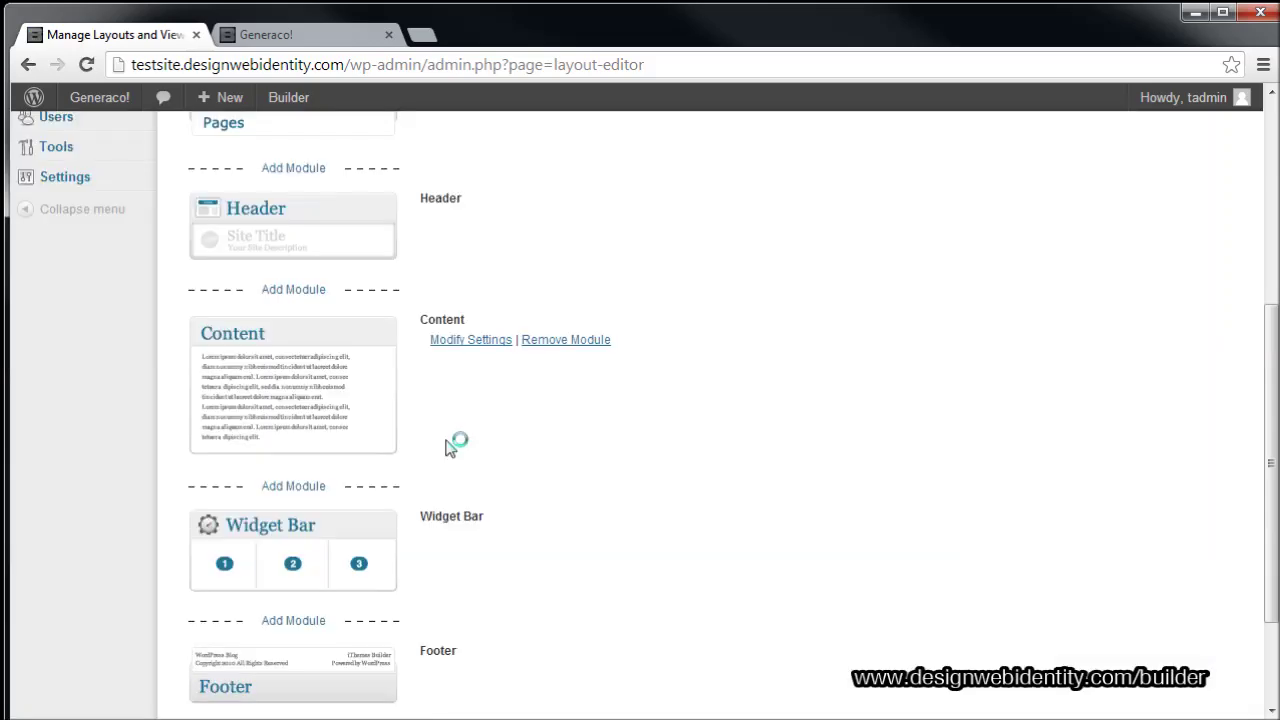
# Look at the widget sections at the bottom of the front page and return to the layout editor.
pyautogui.moveTo(250, 511)
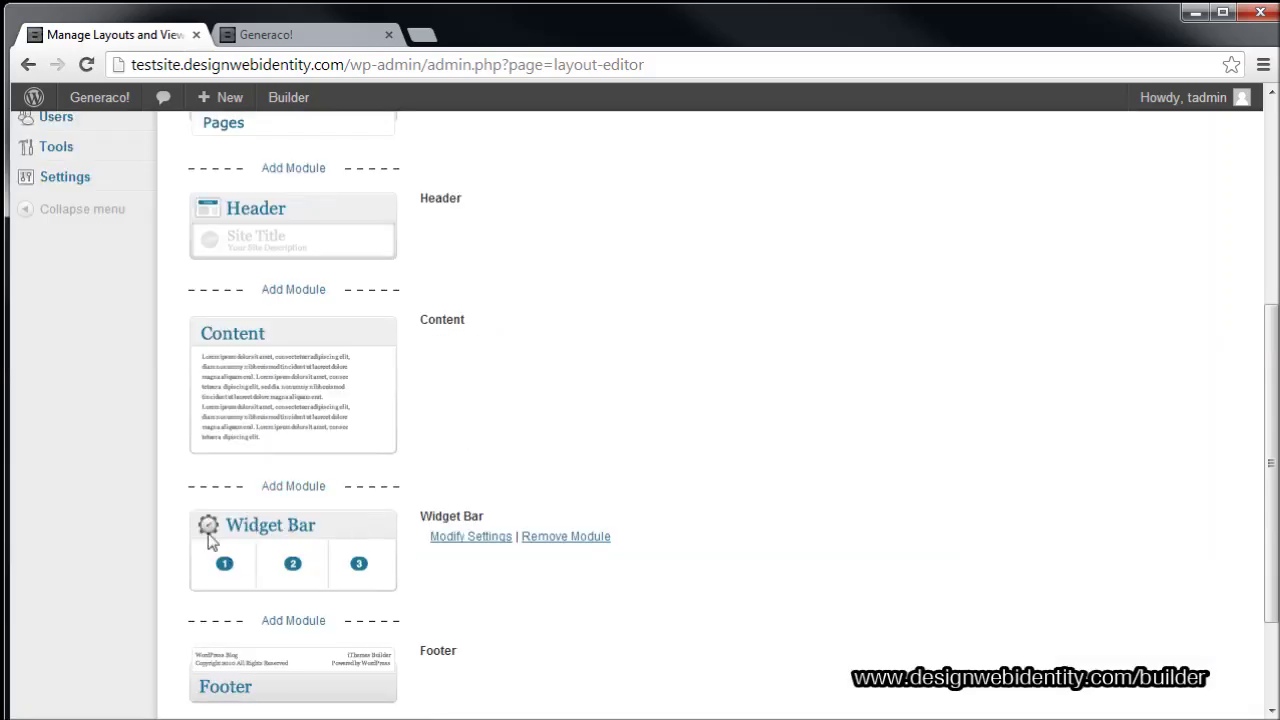
pyautogui.click(318, 36)
pyautogui.scroll(-2, 558, 553)
pyautogui.scroll(-4, 558, 553)
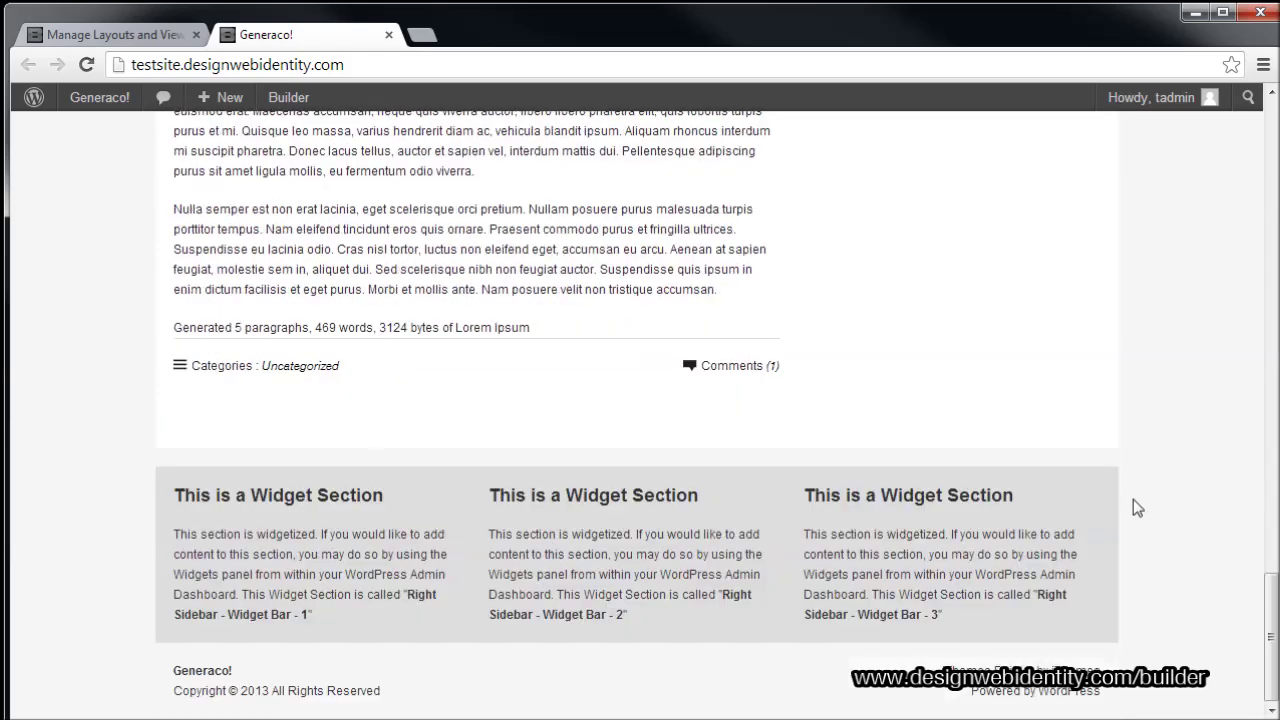
pyautogui.click(134, 36)
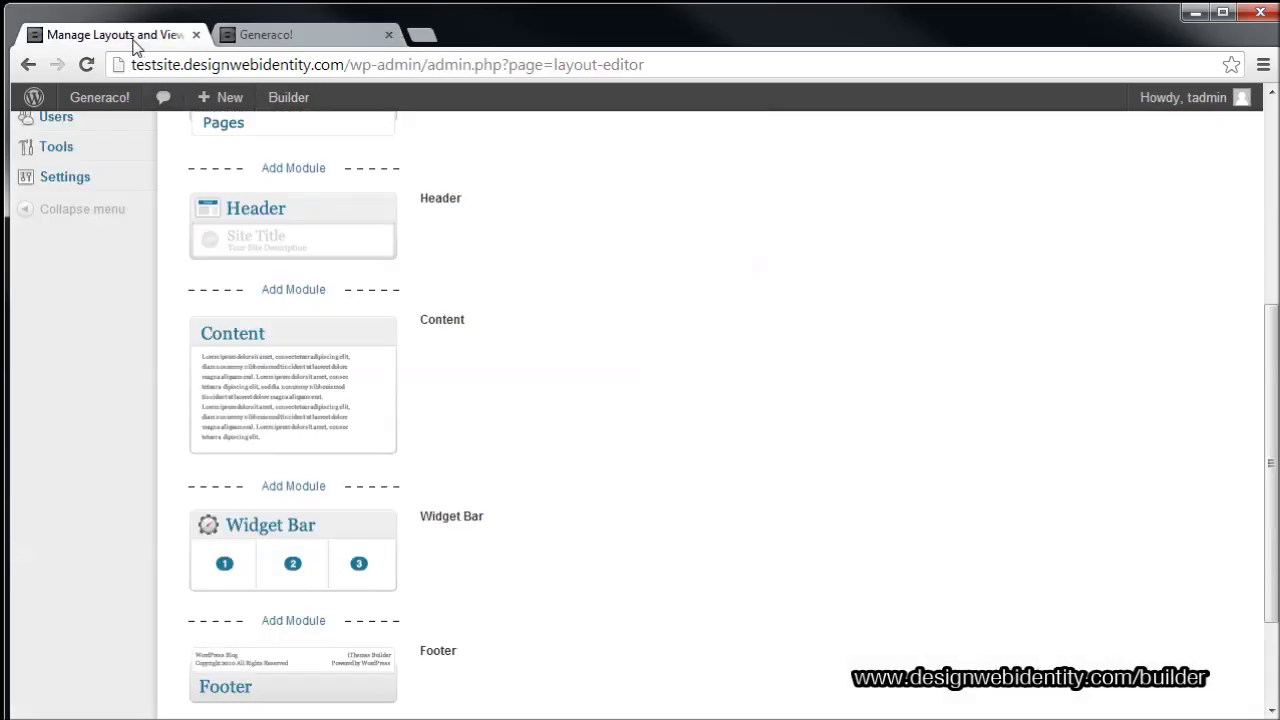
# Set the Widget Bar module to 2 columns with custom column widths, the first at 66 percent, and save the module settings.
pyautogui.click(484, 537)
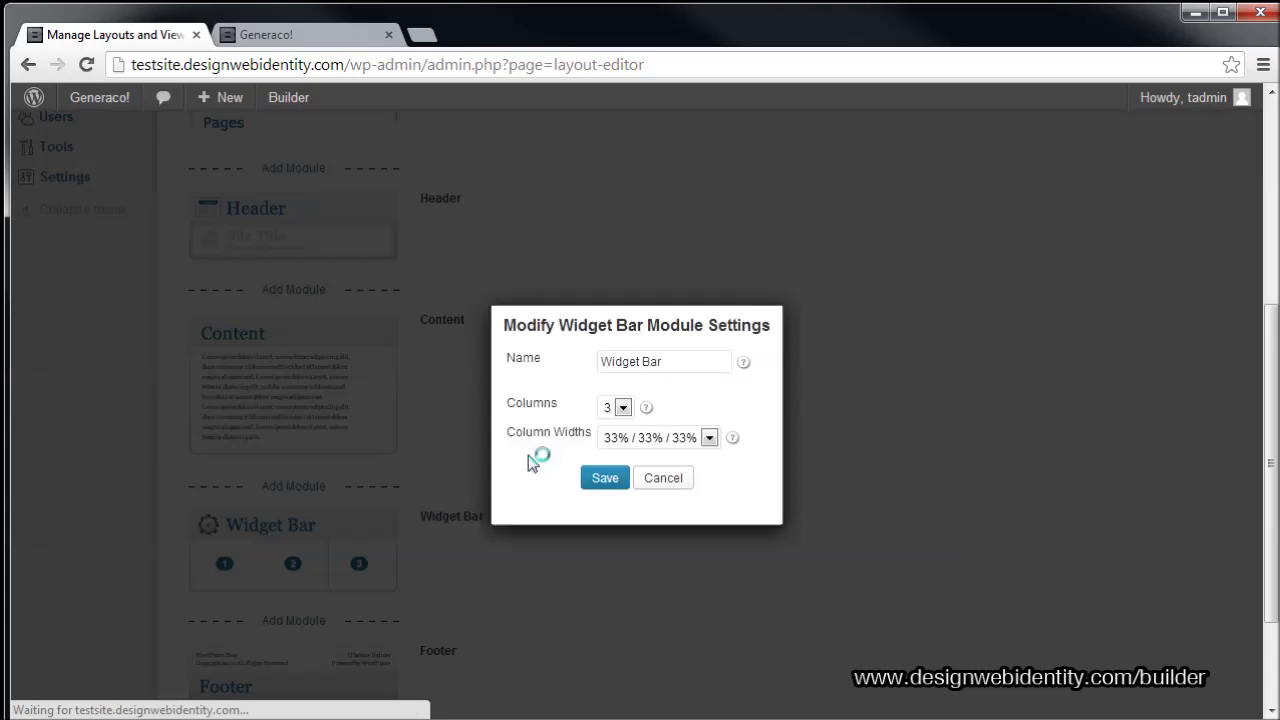
pyautogui.click(622, 408)
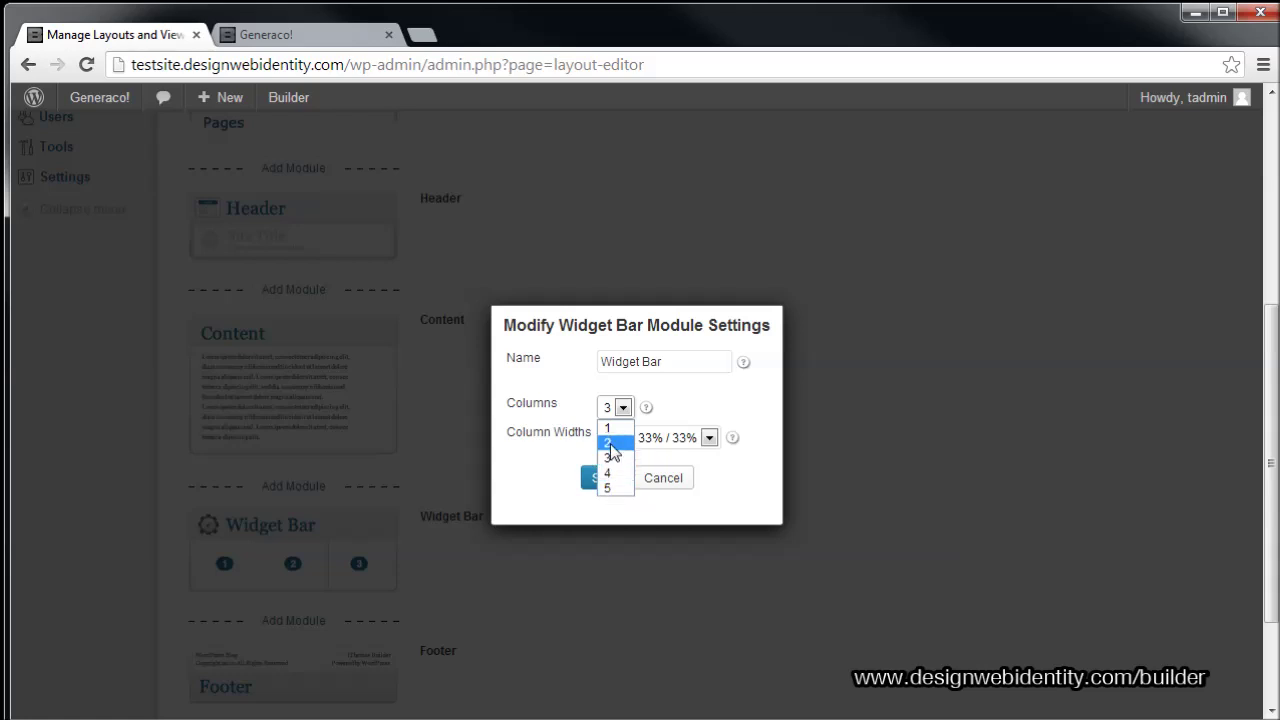
pyautogui.click(612, 443)
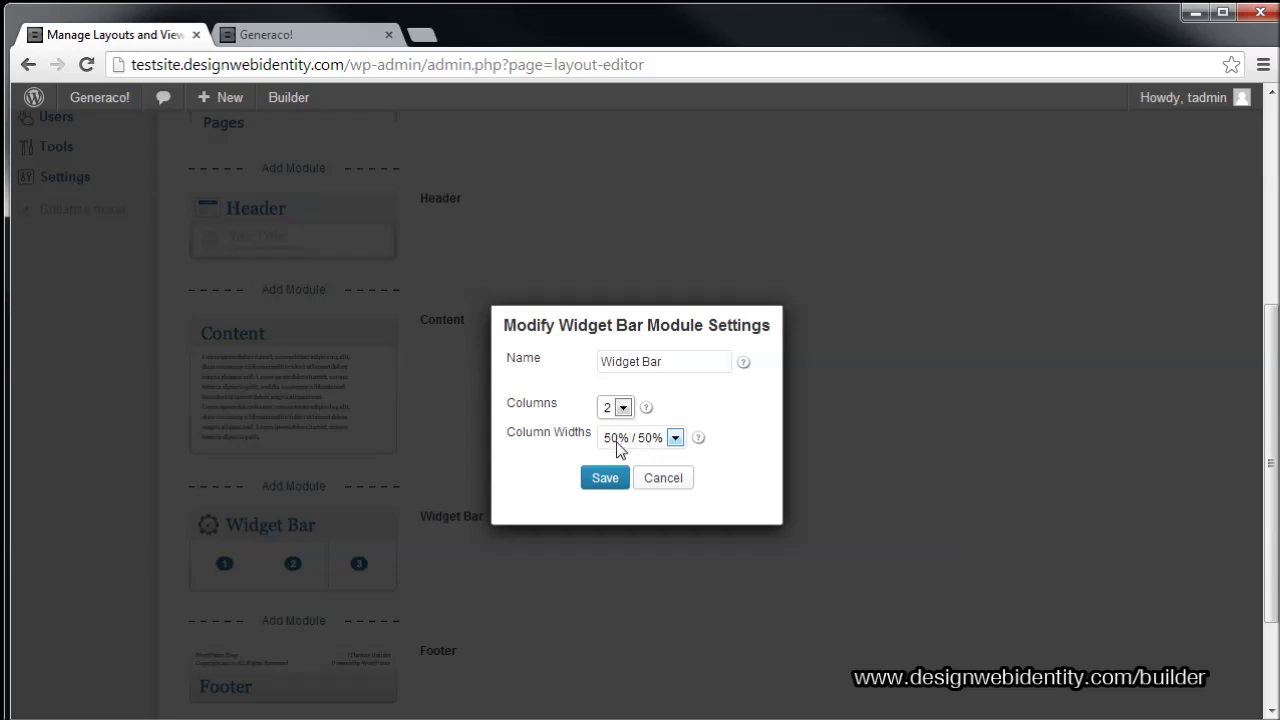
pyautogui.click(675, 442)
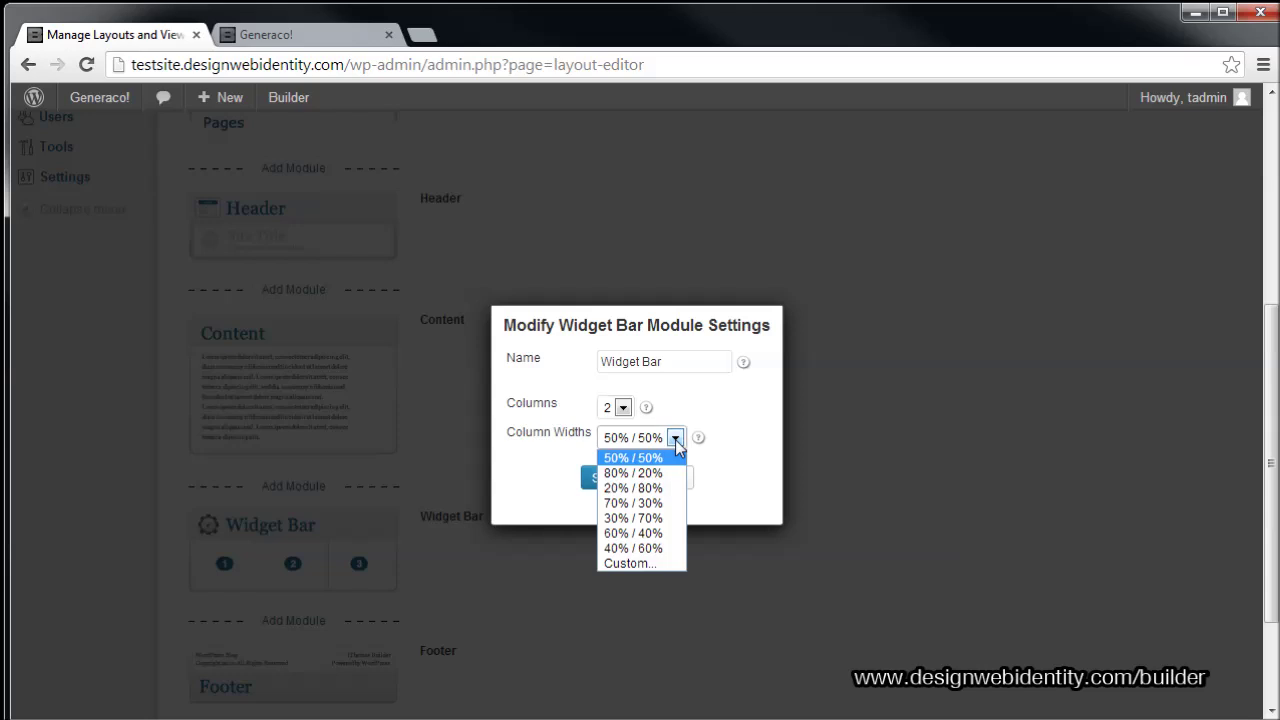
pyautogui.click(637, 560)
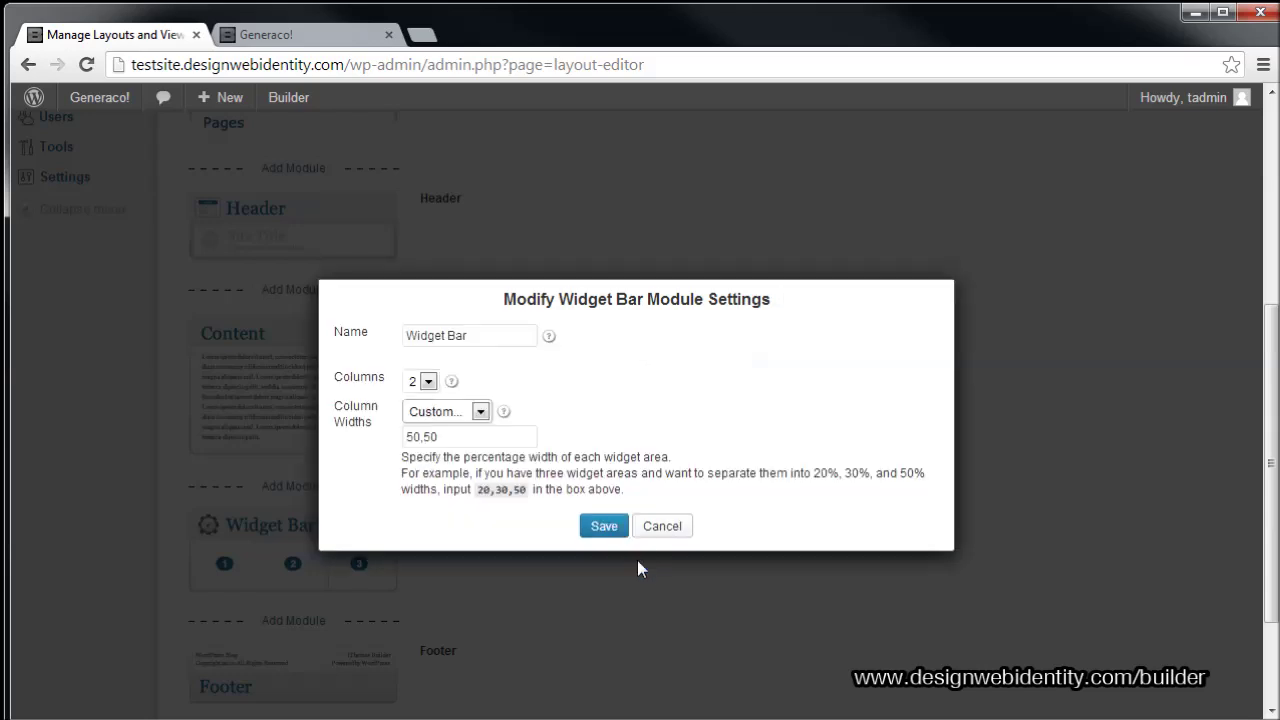
pyautogui.doubleClick(423, 437)
pyautogui.write('66')
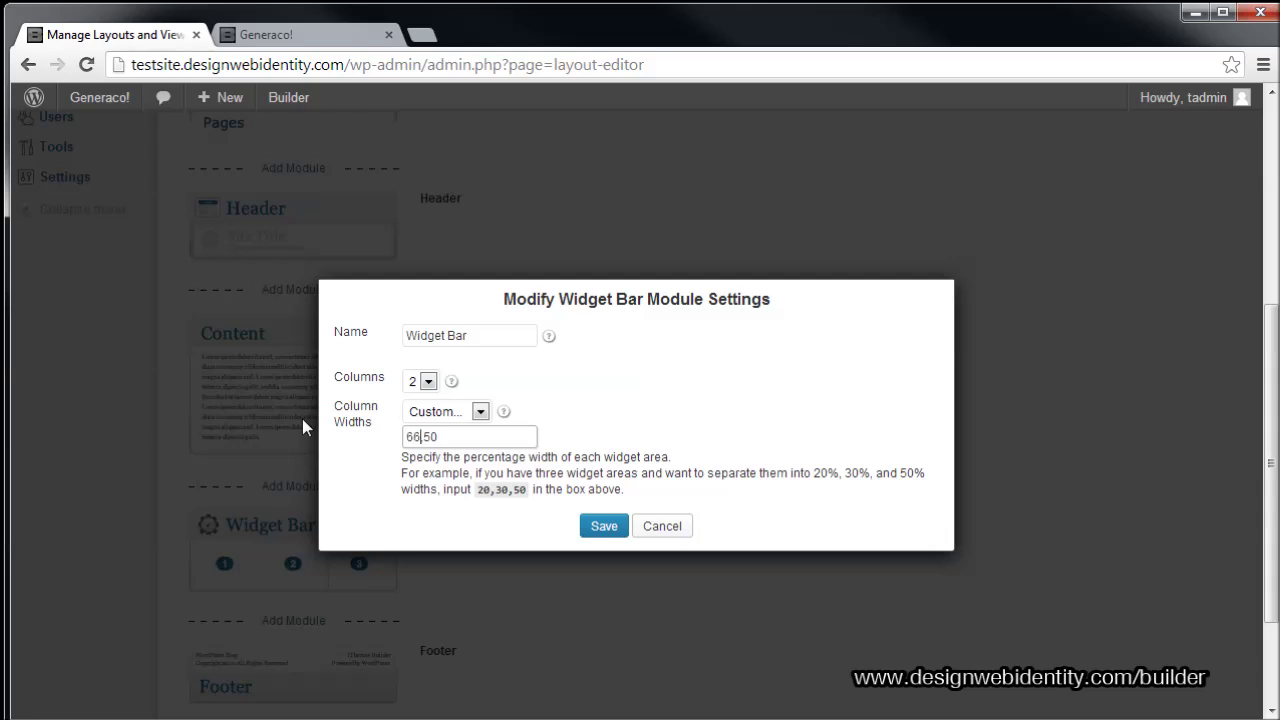
pyautogui.moveTo(421, 437); pyautogui.dragTo(525, 428)
pyautogui.click(612, 520)
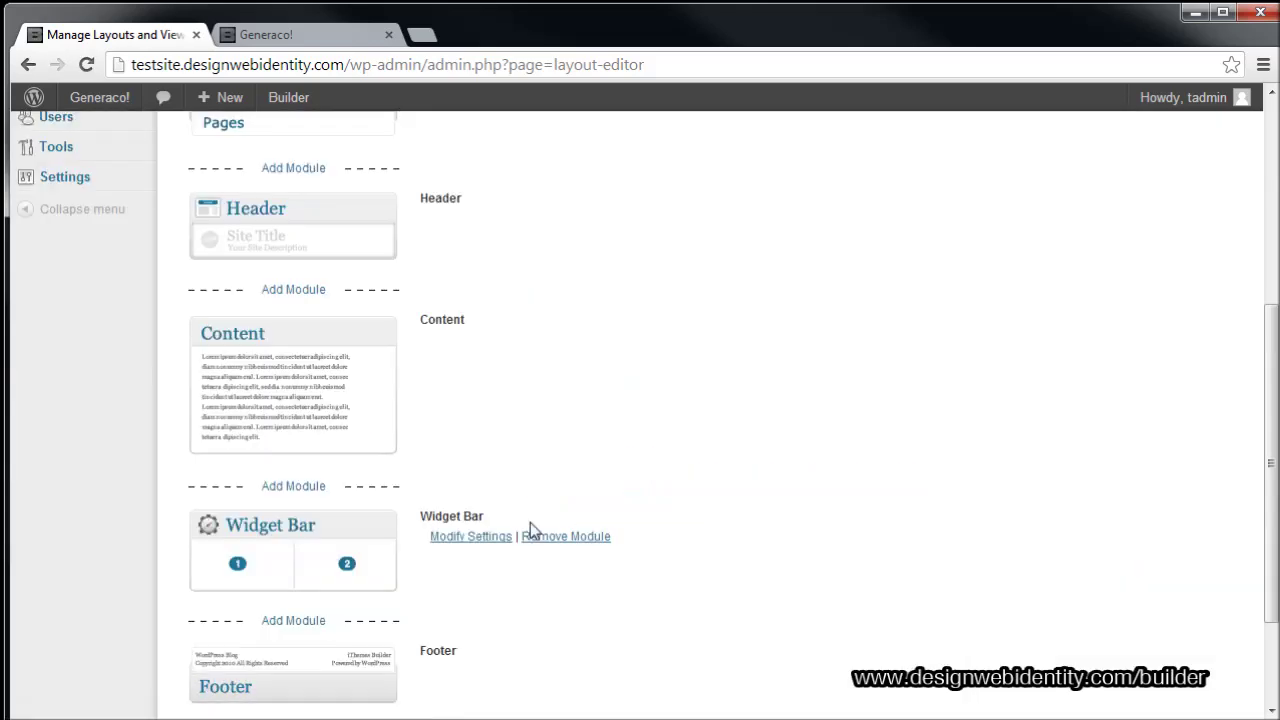
# Save the layout while keeping it open for editing, and reload the front page to inspect its content area and widget bar.
pyautogui.scroll(-3, 564, 471)
pyautogui.click(340, 624)
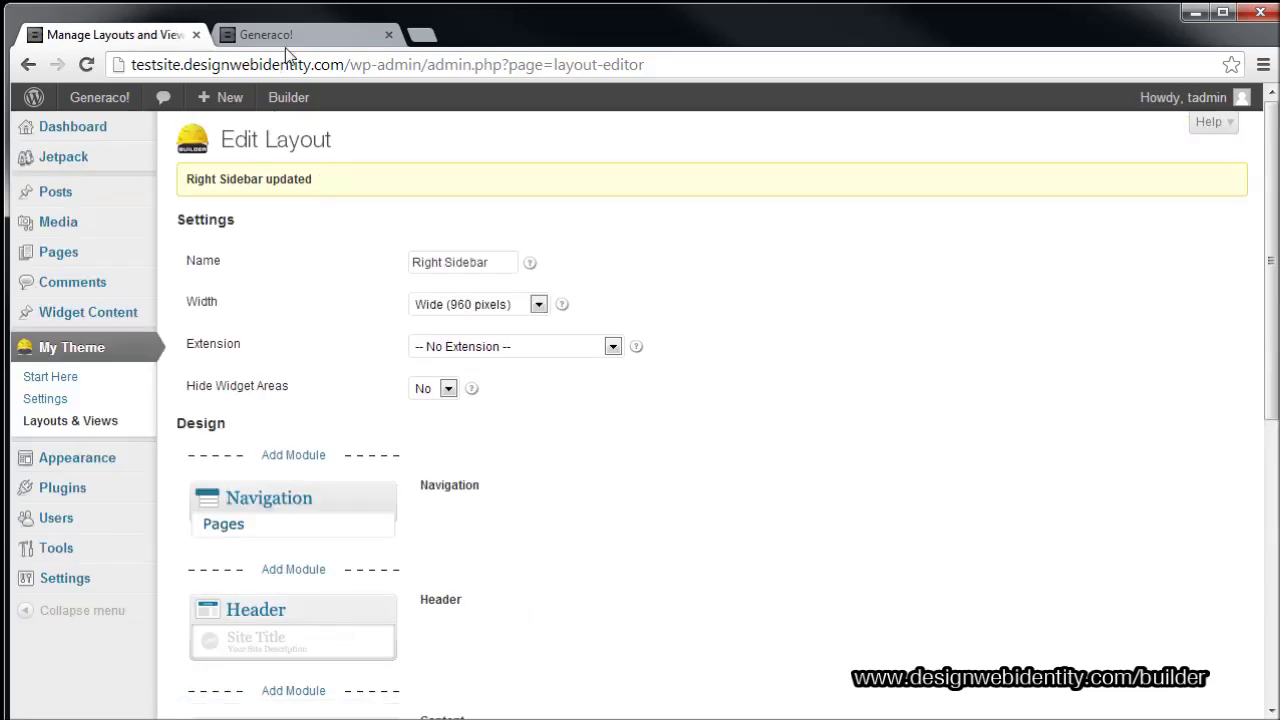
pyautogui.click(290, 40)
pyautogui.press('F5')
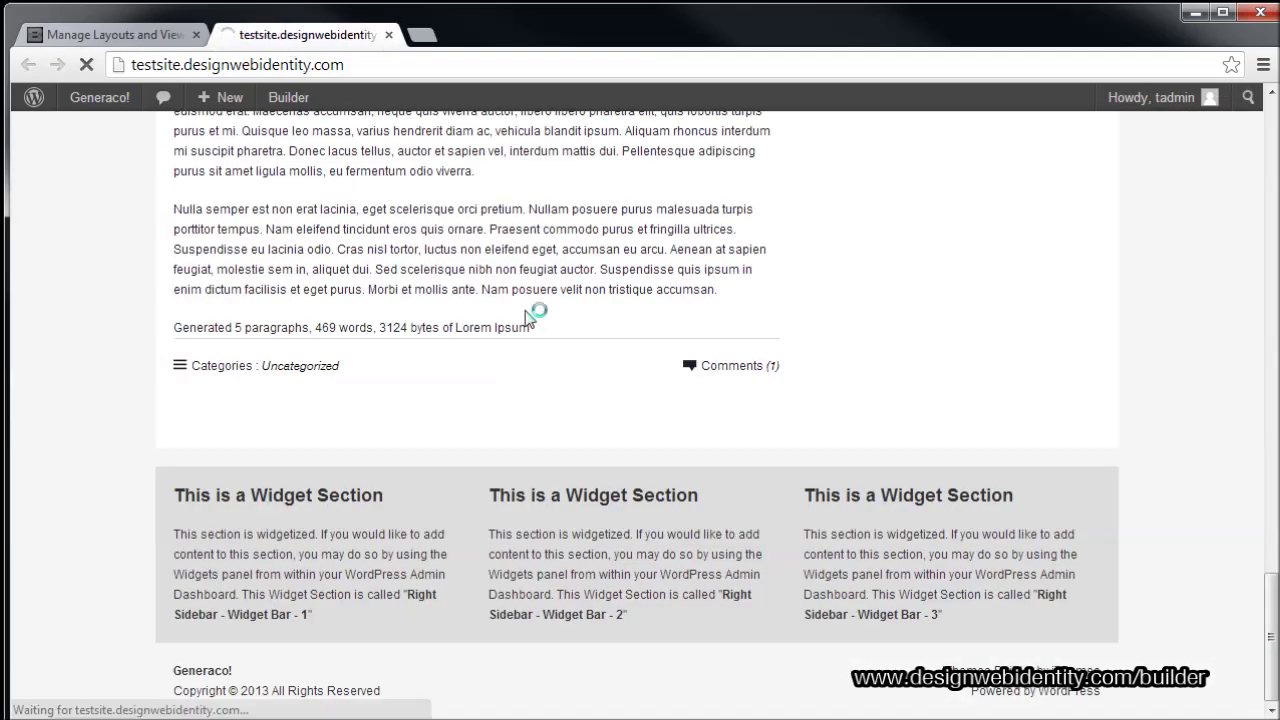
pyautogui.scroll(15, 752, 343)
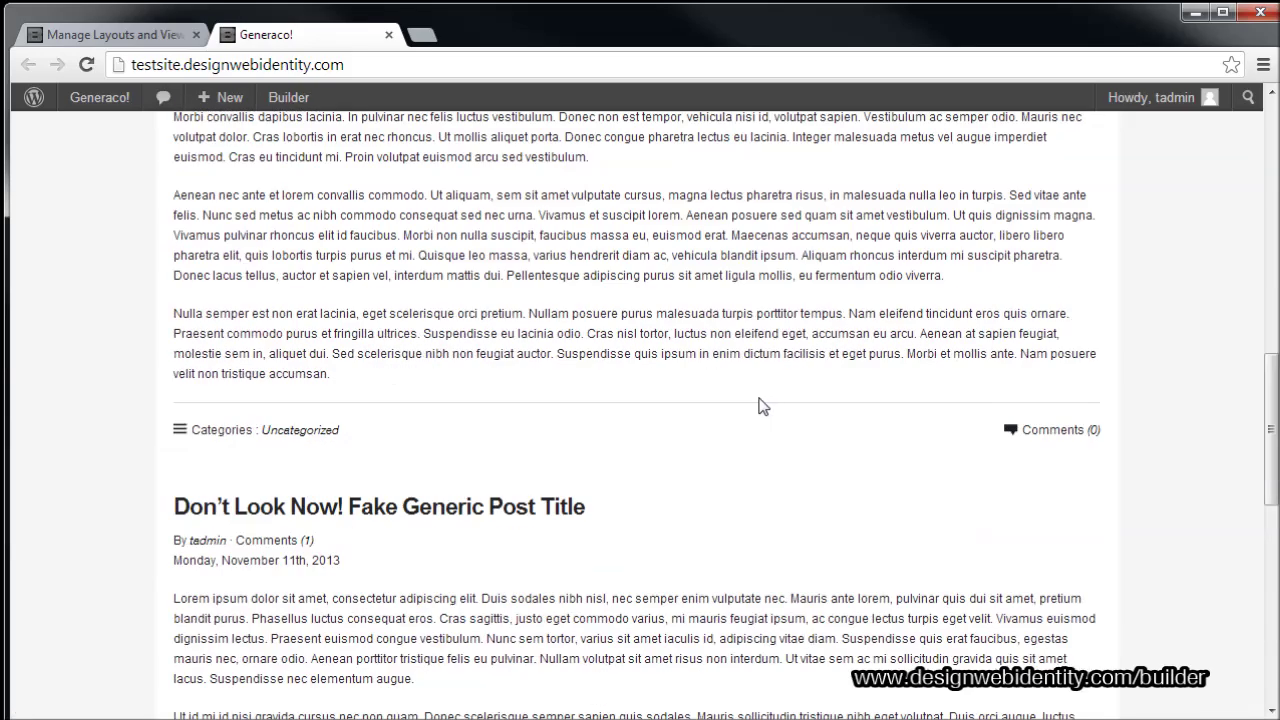
pyautogui.scroll(-15, 549, 387)
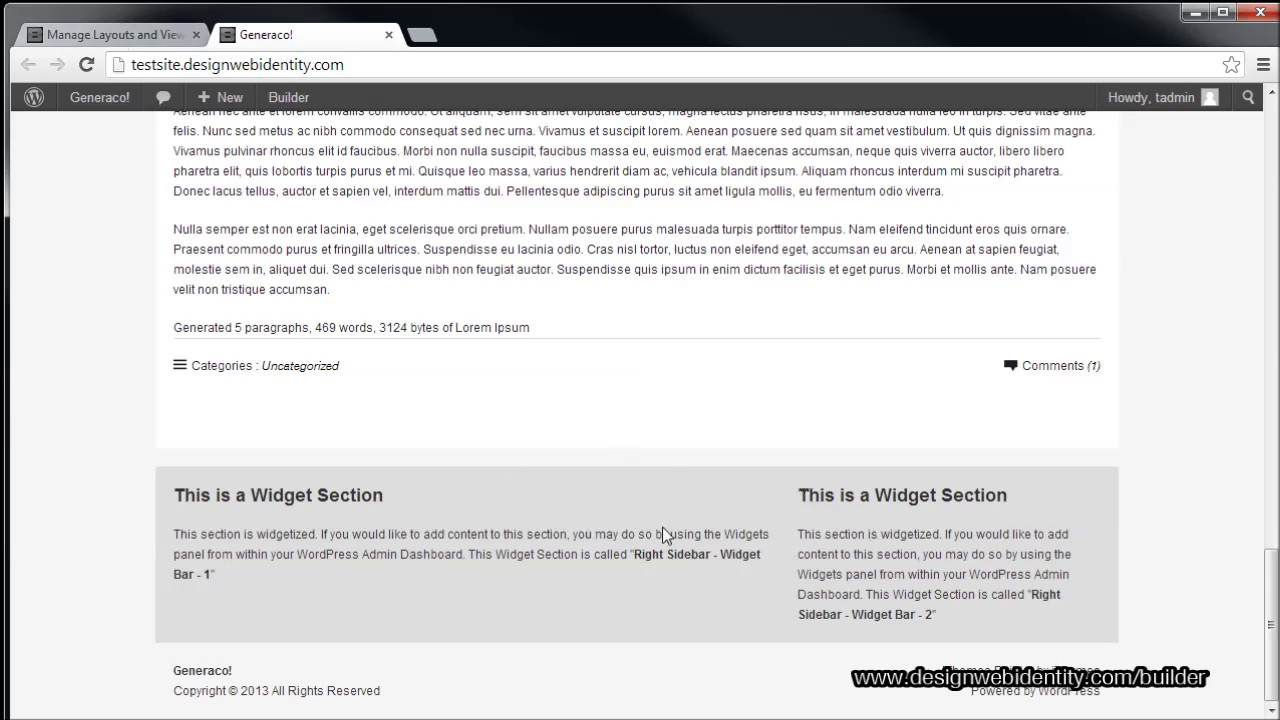
pyautogui.scroll(15, 653, 500)
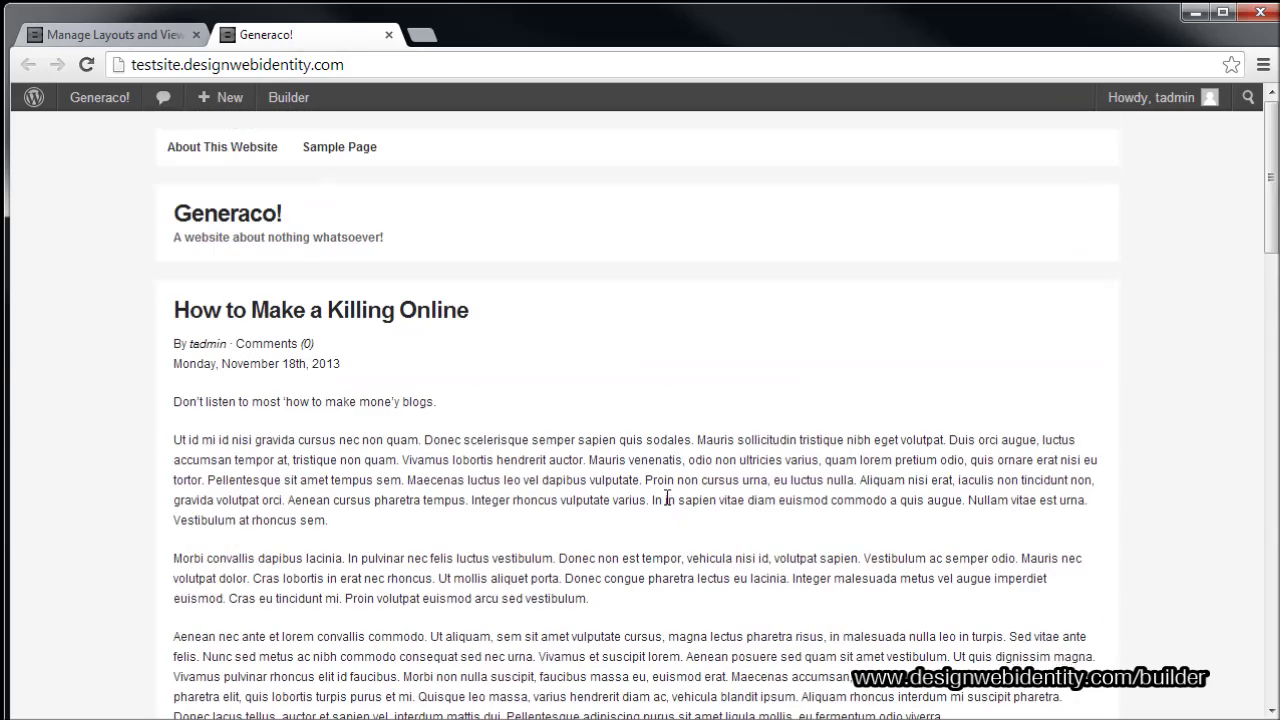
# Back in the layout editor, set the Content module to 1 Right sidebar with a custom width of 320 pixels and save the module.
pyautogui.click(124, 38)
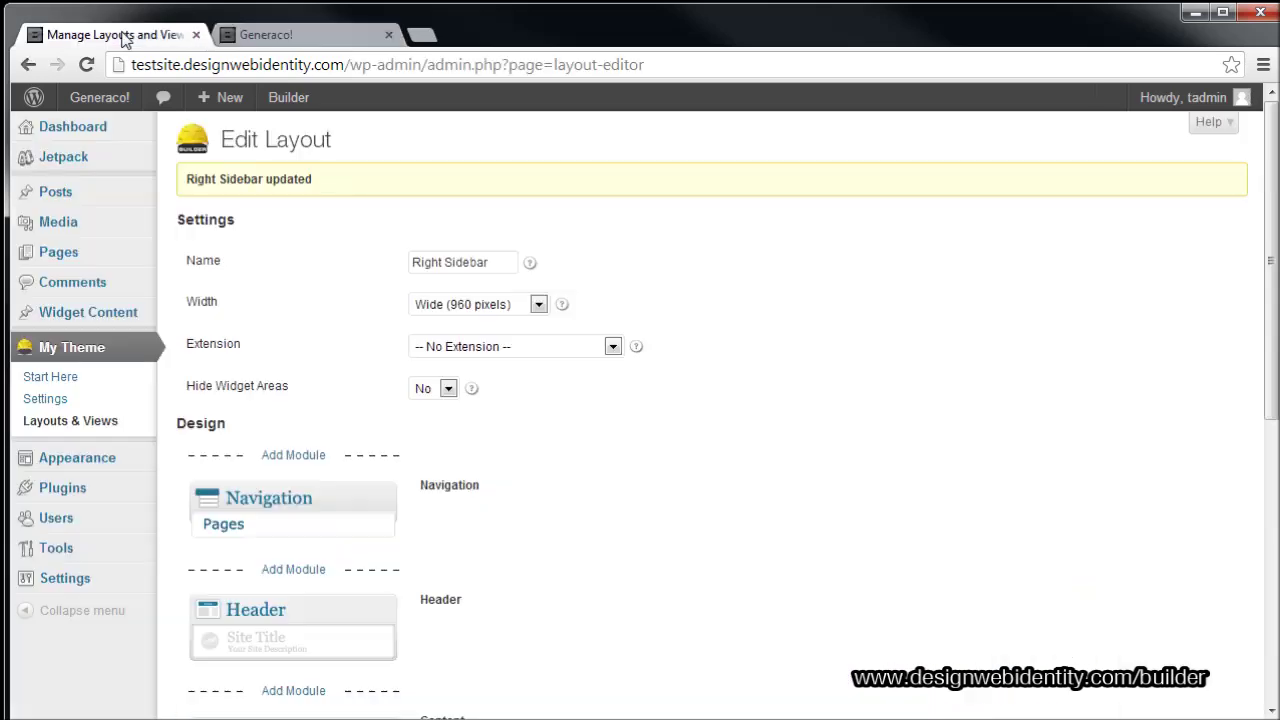
pyautogui.moveTo(457, 594)
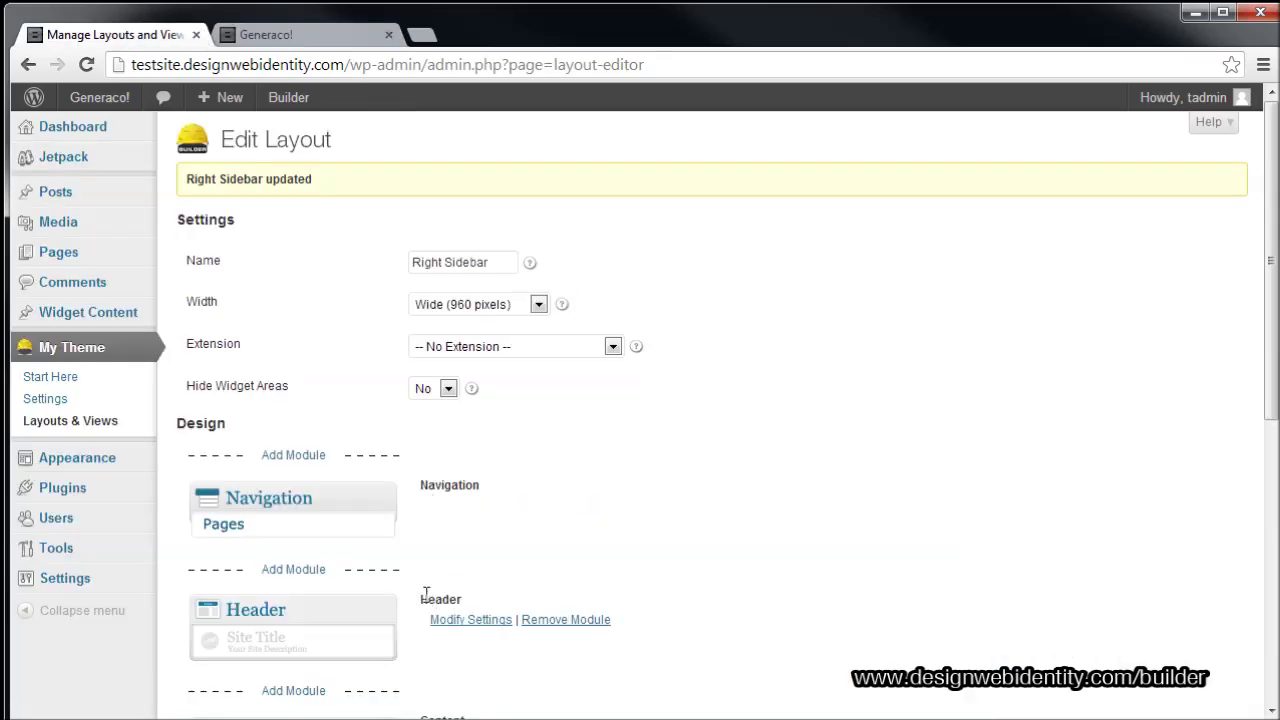
pyautogui.scroll(-4, 437, 577)
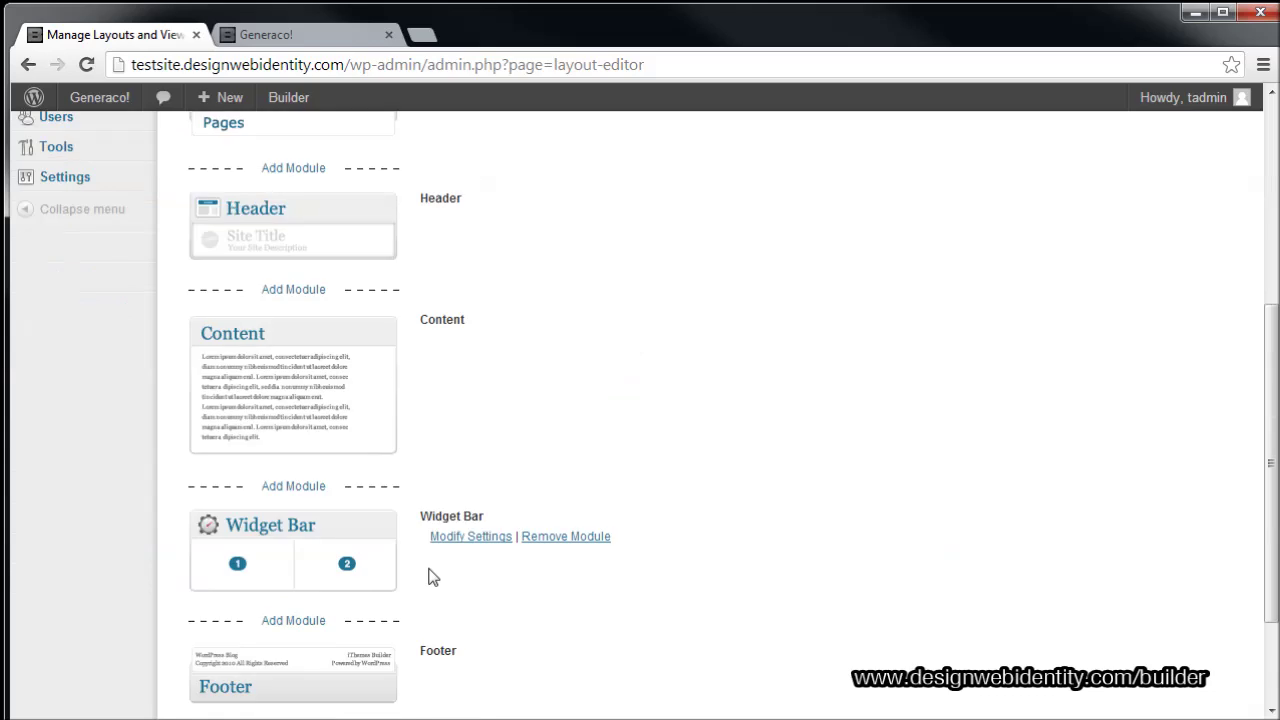
pyautogui.moveTo(417, 314)
pyautogui.click(457, 343)
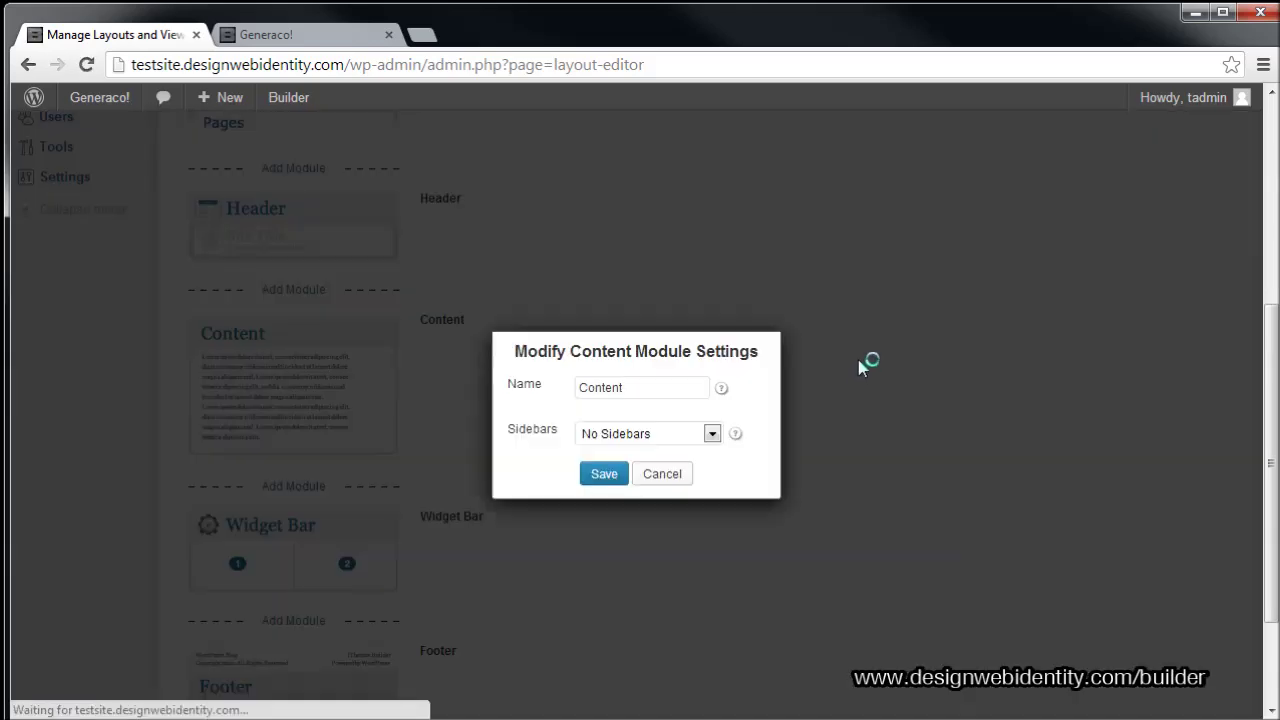
pyautogui.click(674, 440)
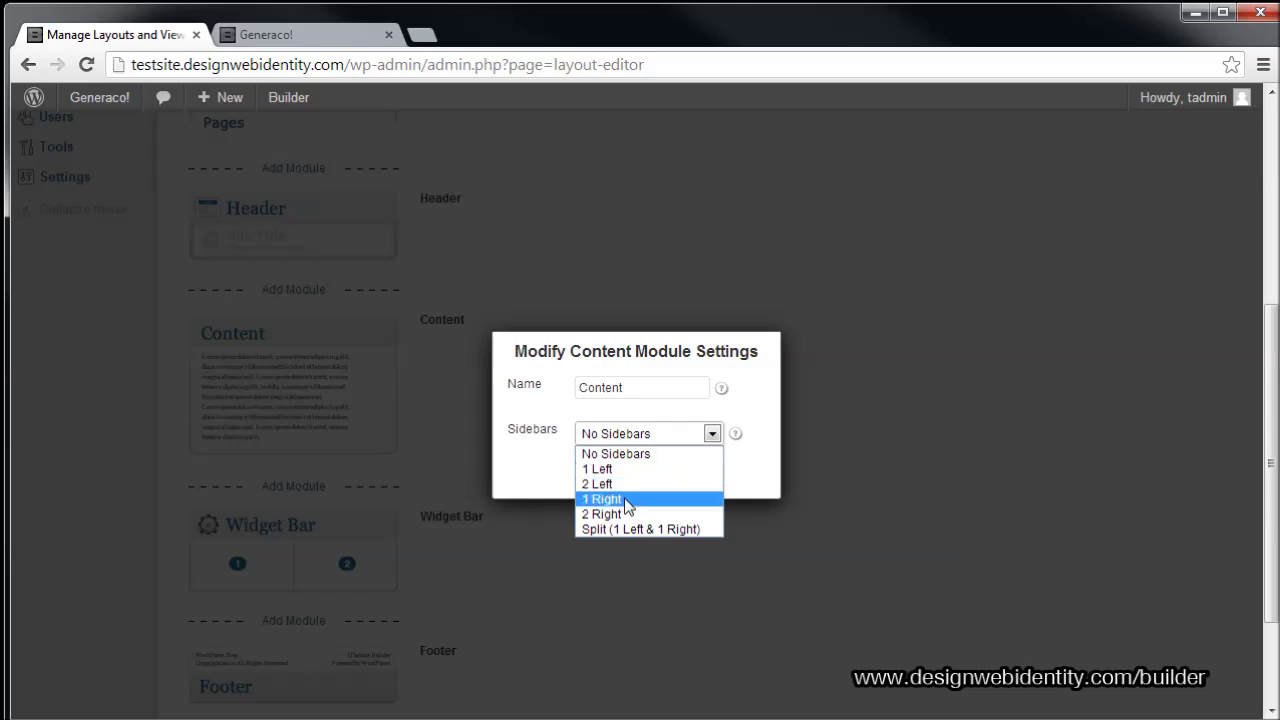
pyautogui.click(625, 500)
pyautogui.click(659, 440)
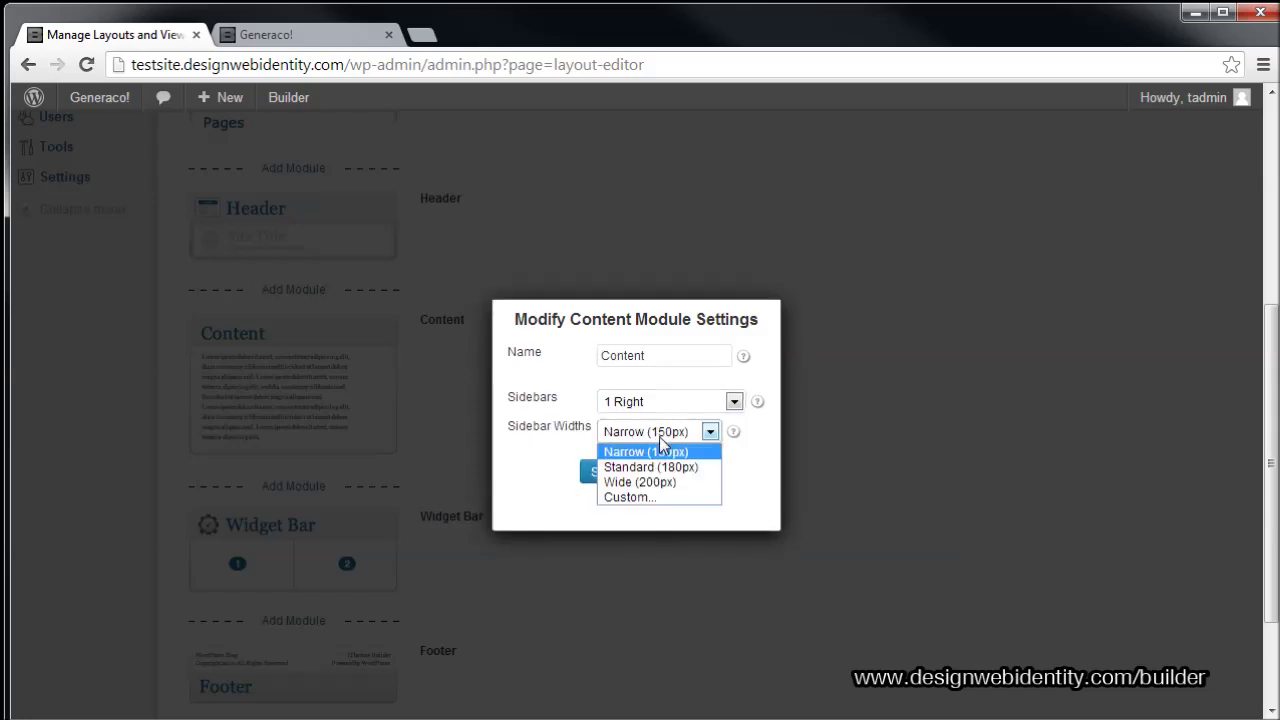
pyautogui.click(660, 497)
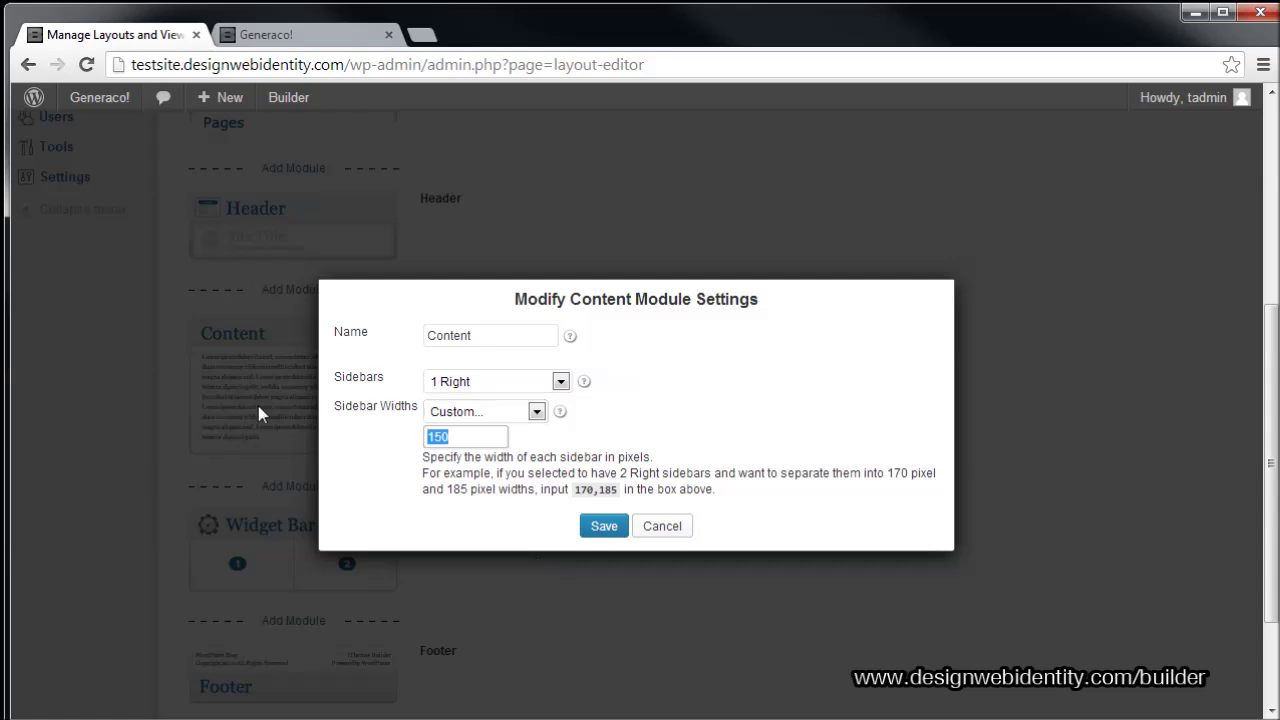
pyautogui.write('320')
pyautogui.click(605, 530)
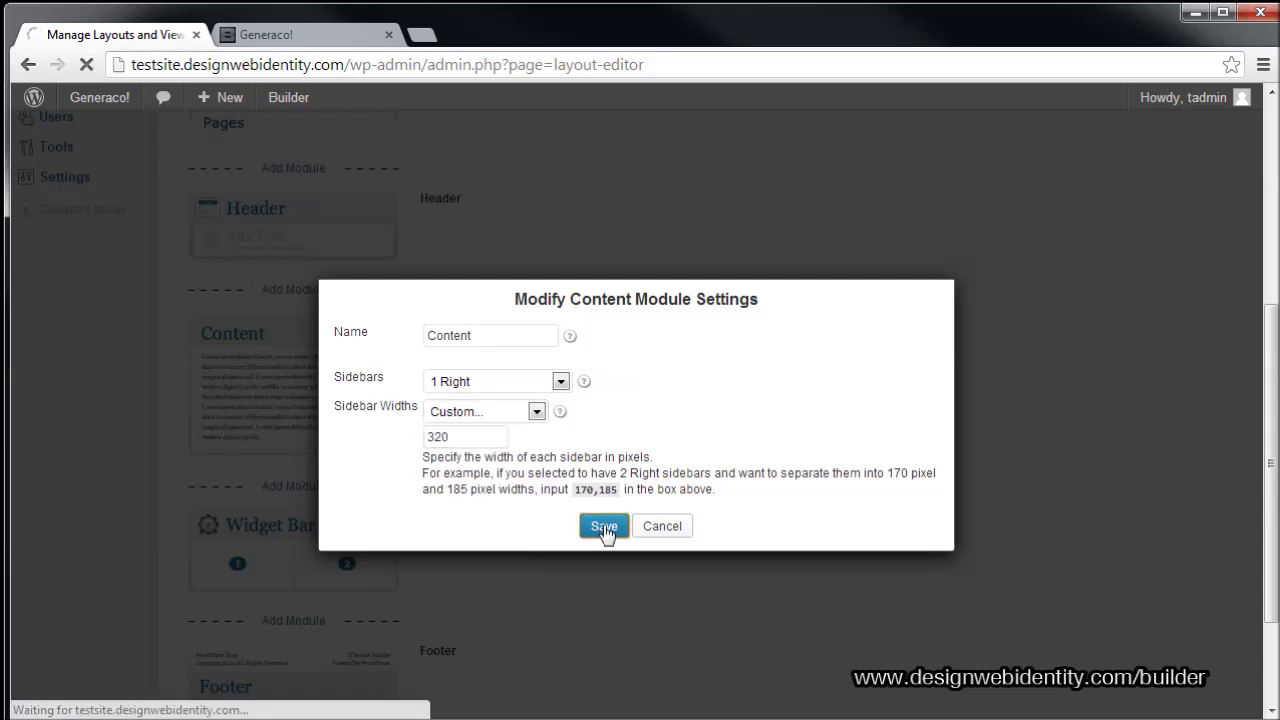
# Look over the front page's site title header and the posts beneath it.
pyautogui.scroll(4, 783, 430)
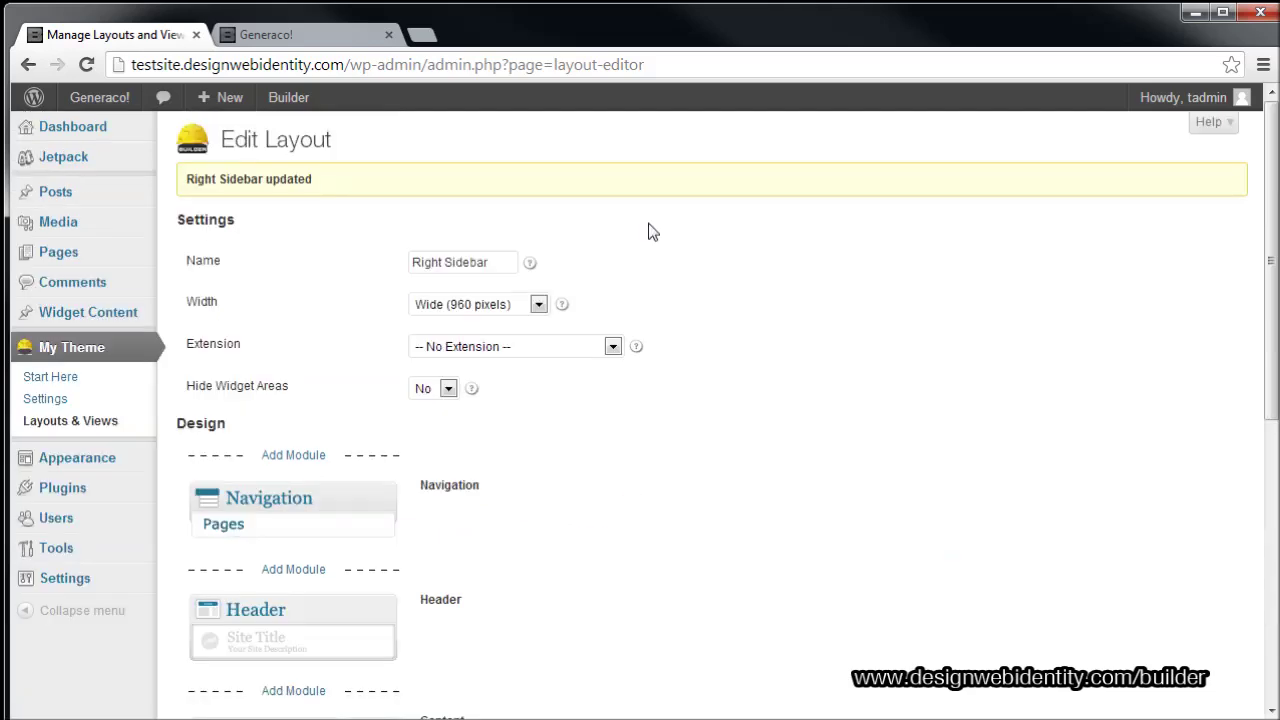
pyautogui.click(307, 38)
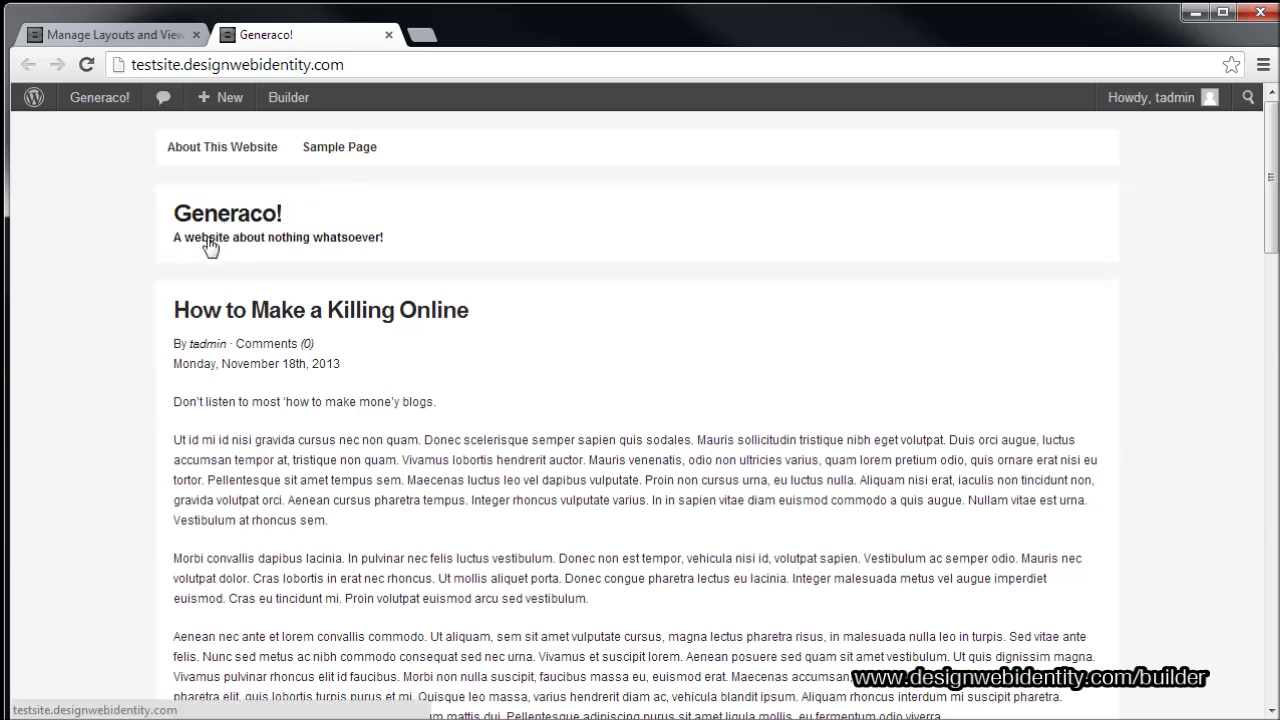
pyautogui.scroll(-4, 380, 349)
pyautogui.scroll(-10, 383, 350)
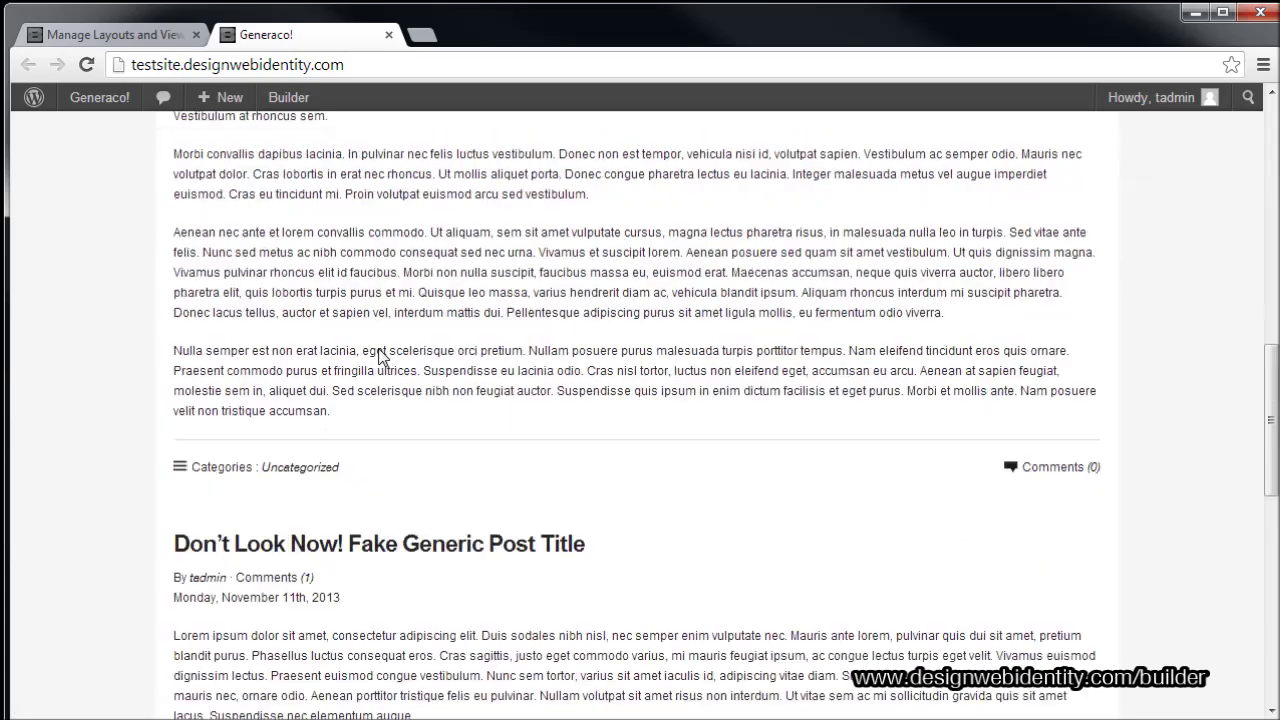
pyautogui.moveTo(1270, 620); pyautogui.dragTo(1268, 95)
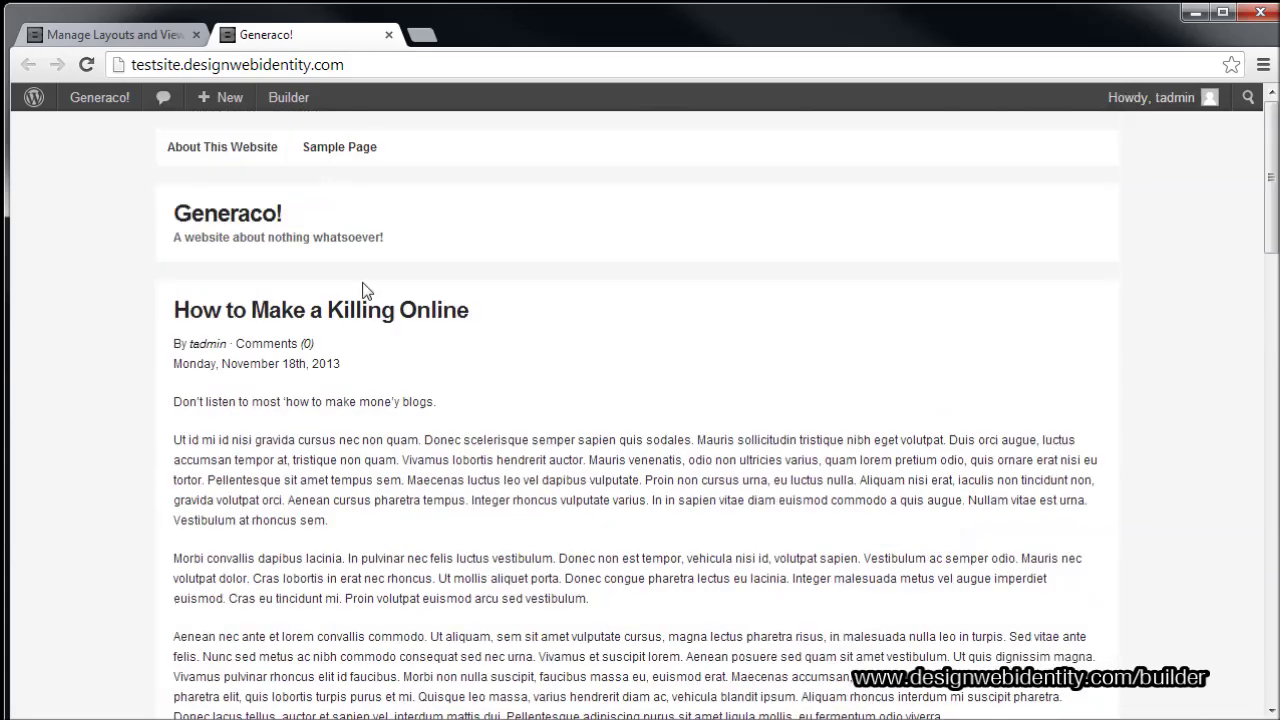
# Return to the layout editor and remove the Header module from the Right Sidebar layout.
pyautogui.click(102, 35)
pyautogui.scroll(-3, 344, 441)
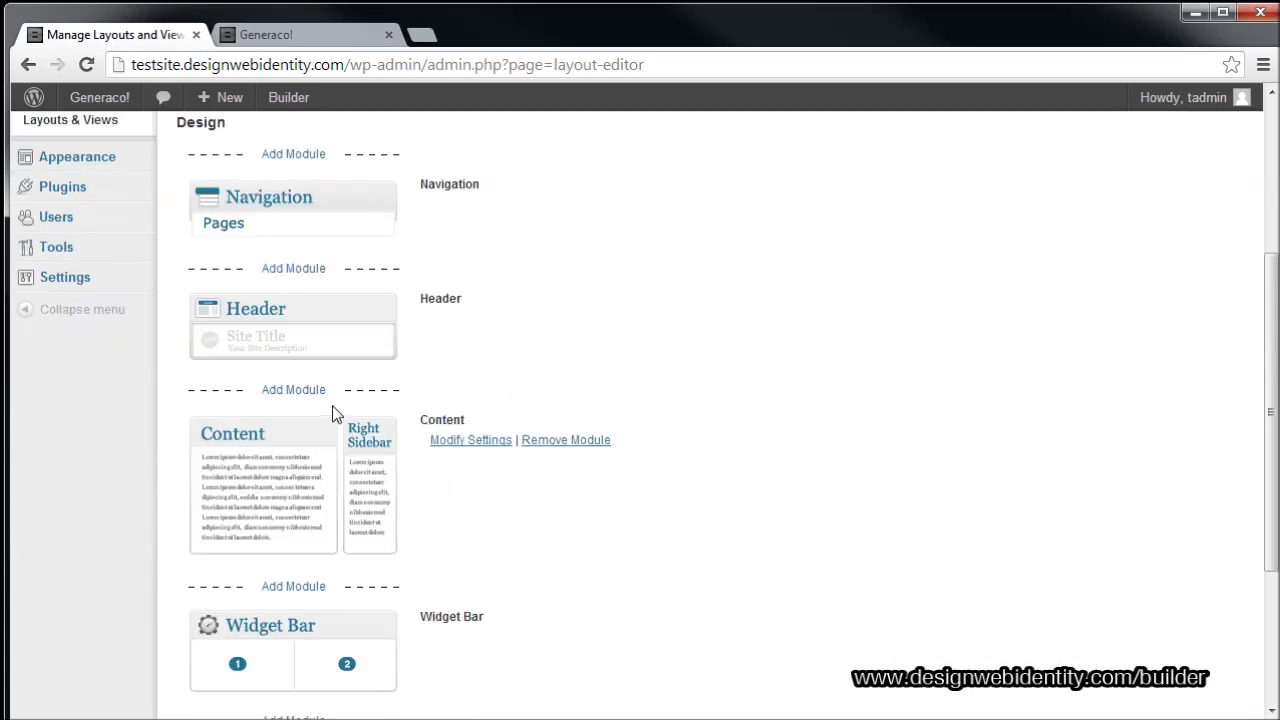
pyautogui.moveTo(314, 314)
pyautogui.click(568, 320)
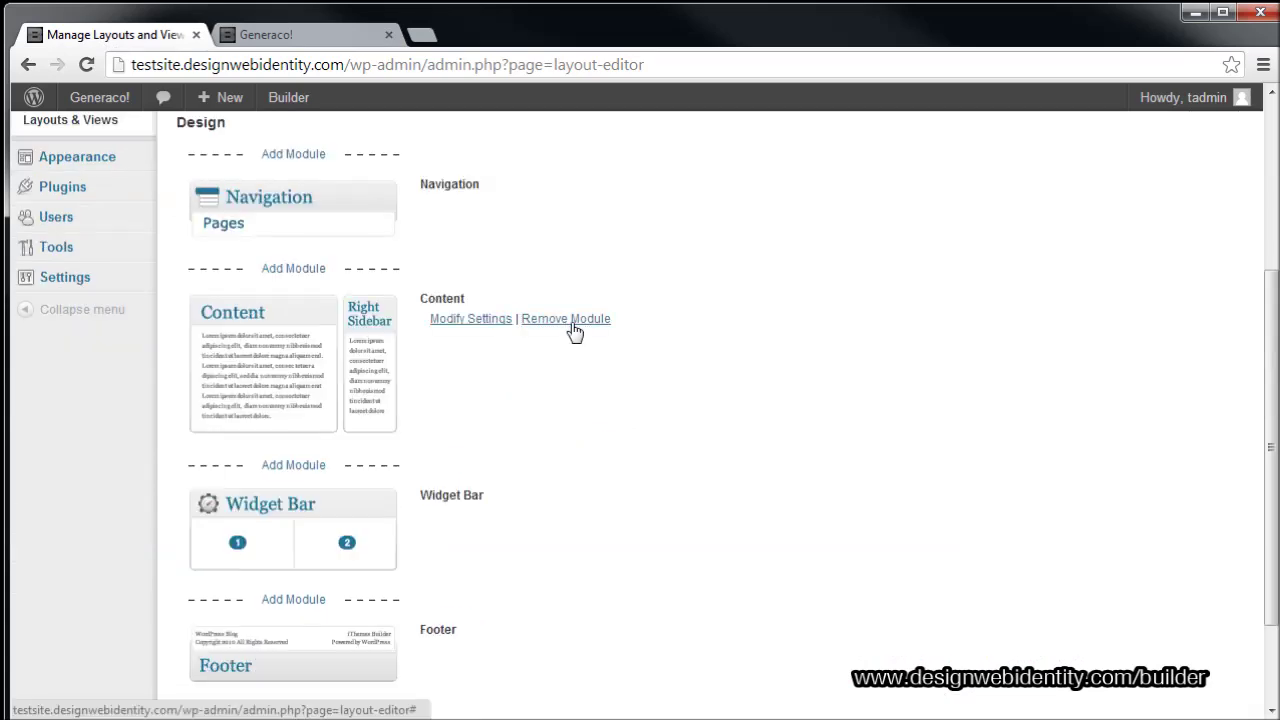
# Add an Image module between the Navigation and Content modules and name it Header Image.
pyautogui.click(283, 270)
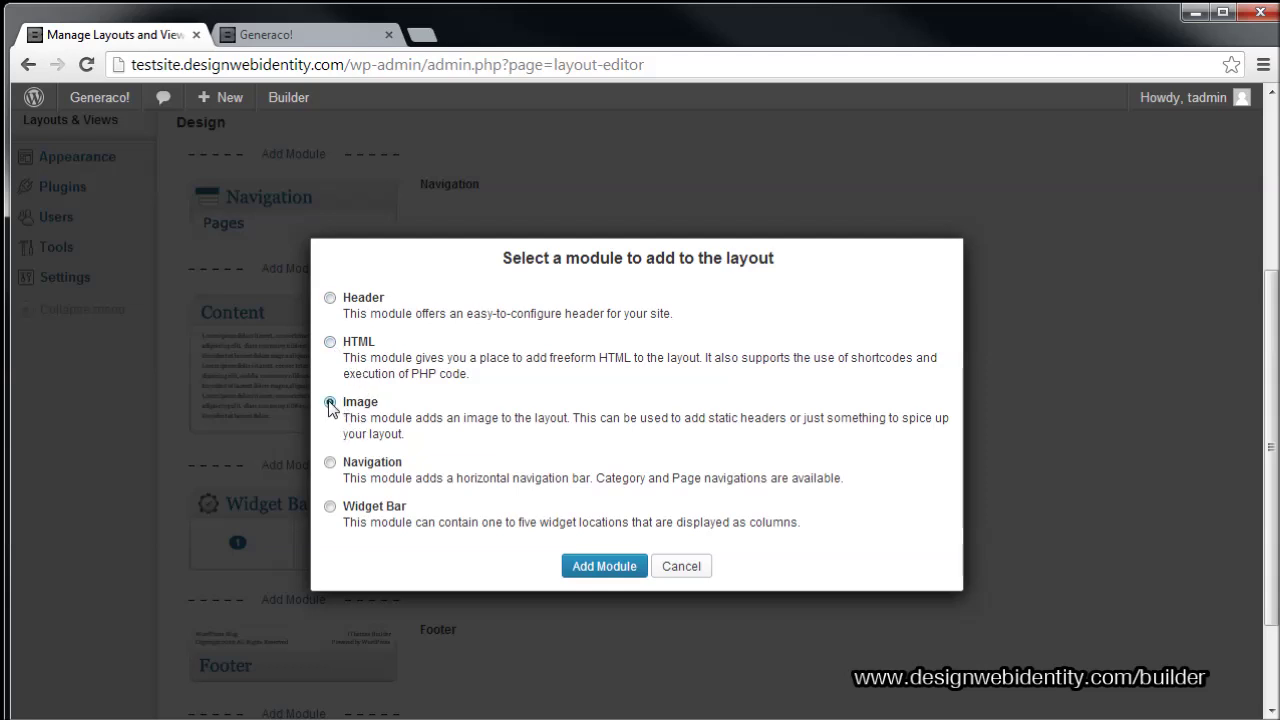
pyautogui.click(612, 566)
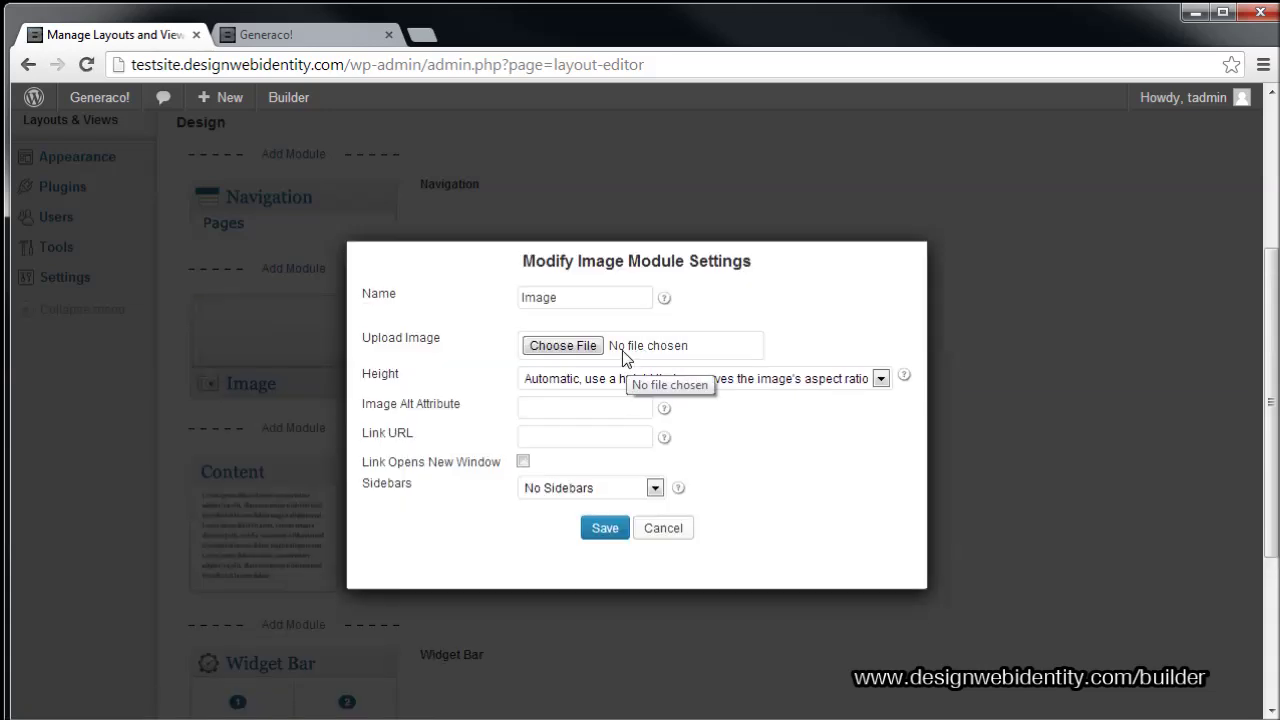
pyautogui.moveTo(556, 303); pyautogui.dragTo(436, 303)
pyautogui.write('Header IM')
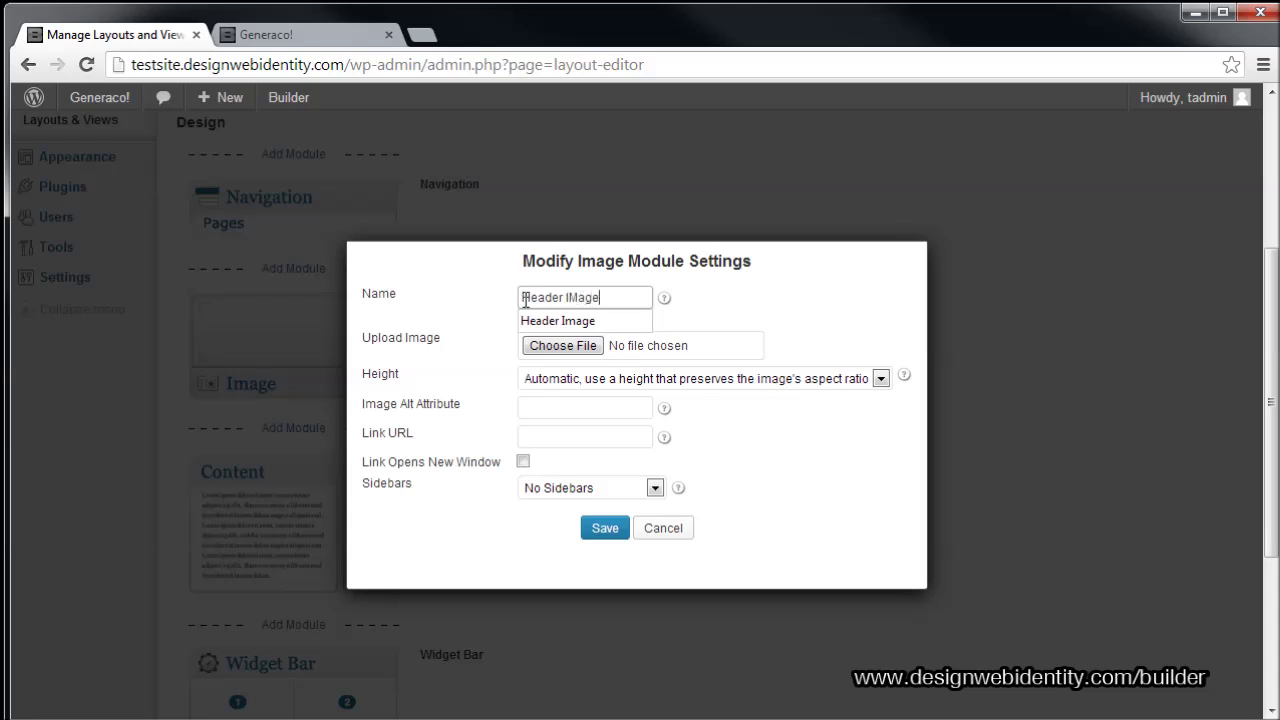
pyautogui.click(572, 297)
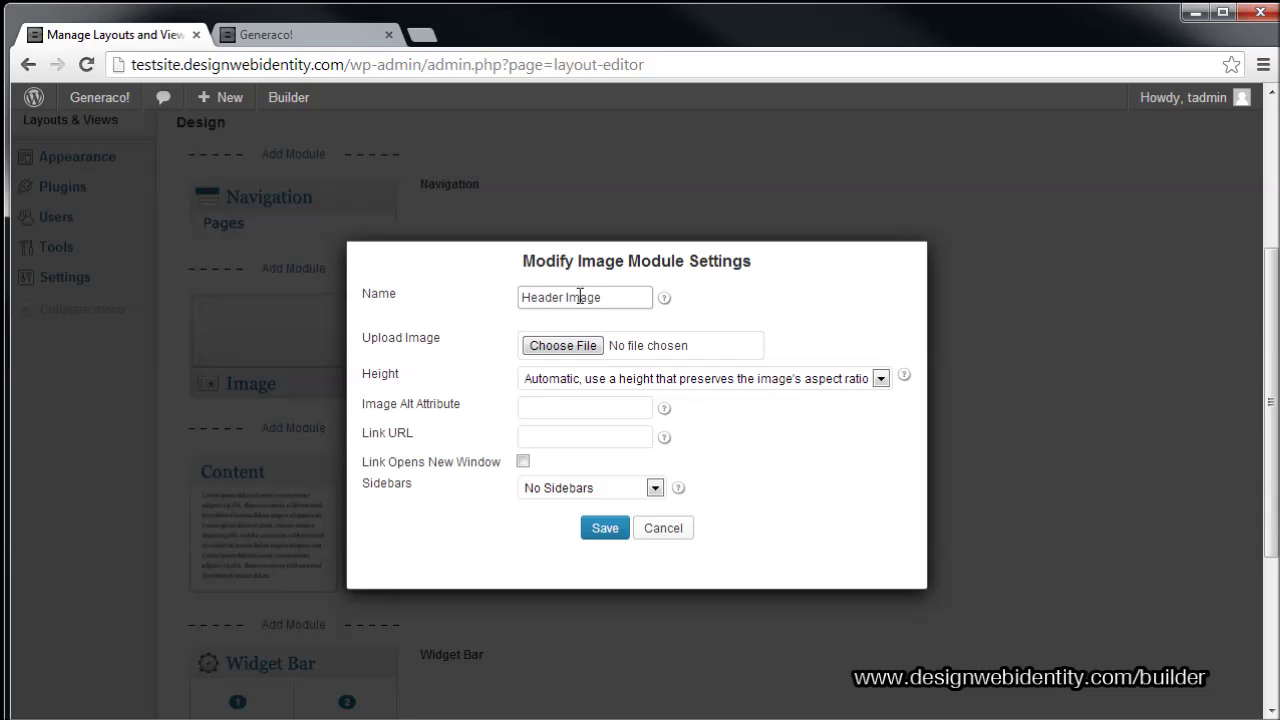
# Choose small-image_banner.jpg from the builder folder on the Desktop as the module's upload image.
pyautogui.click(570, 346)
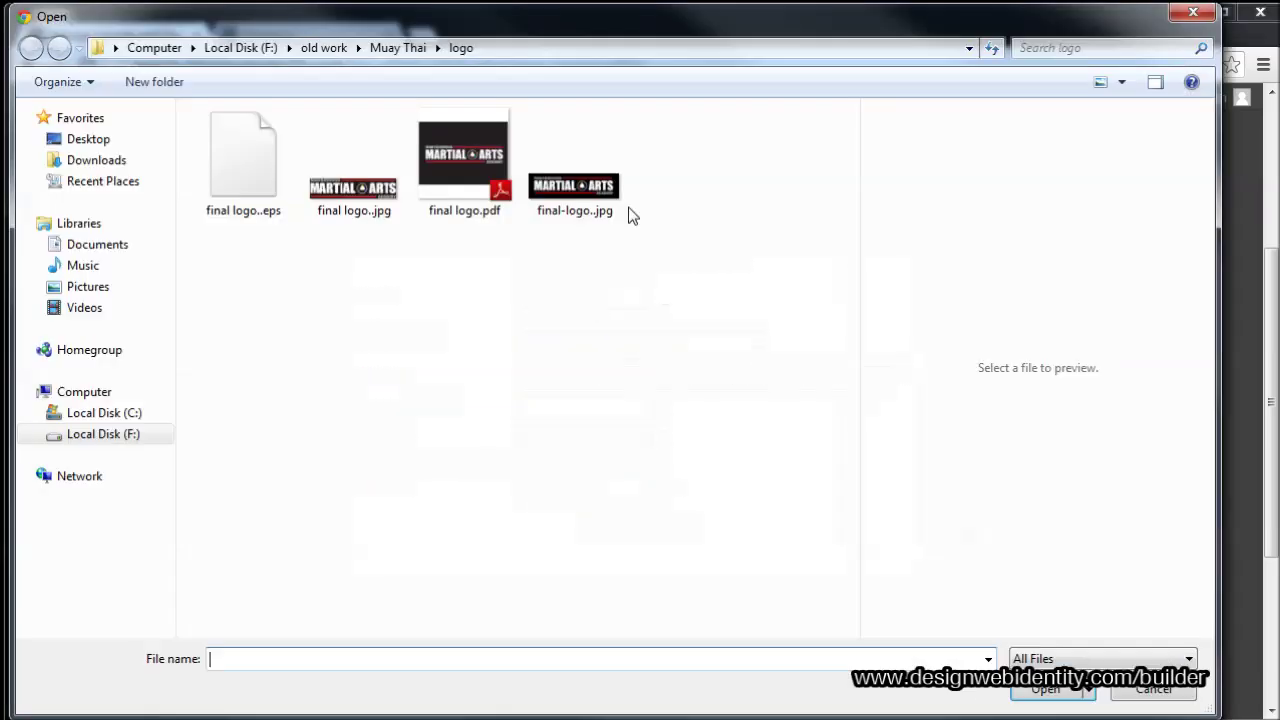
pyautogui.click(90, 139)
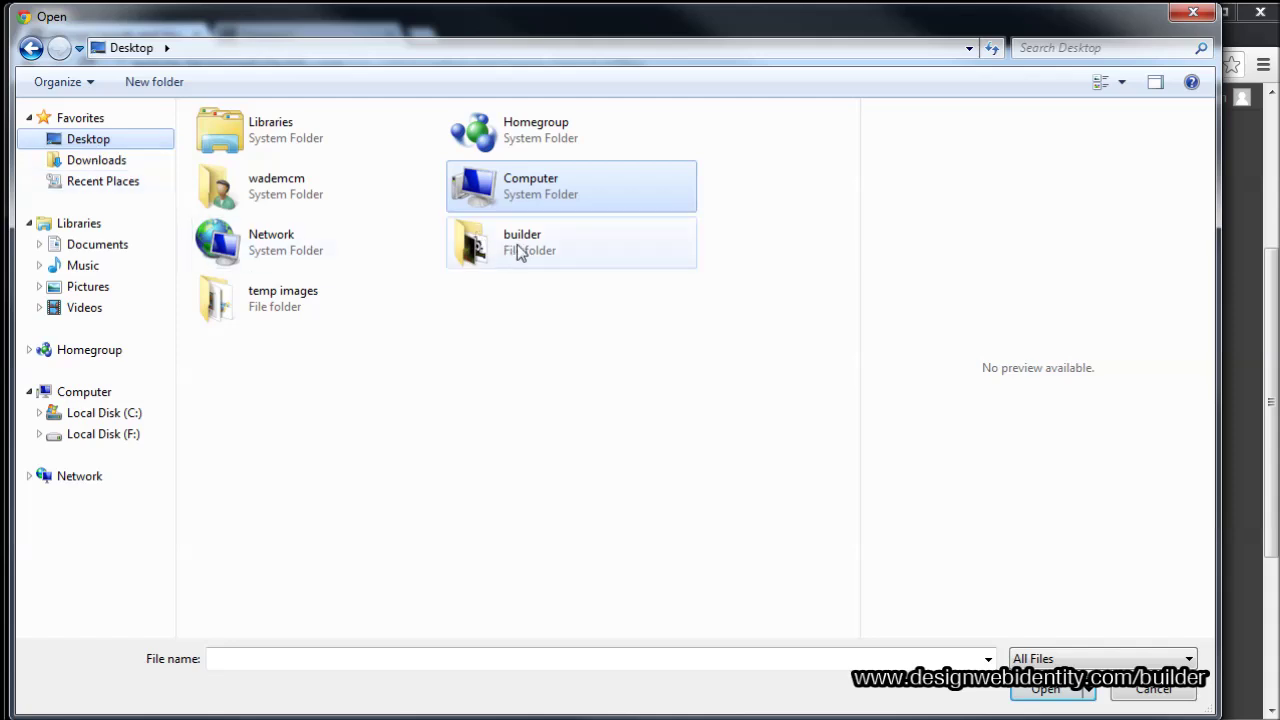
pyautogui.click(529, 251)
pyautogui.doubleClick(529, 251)
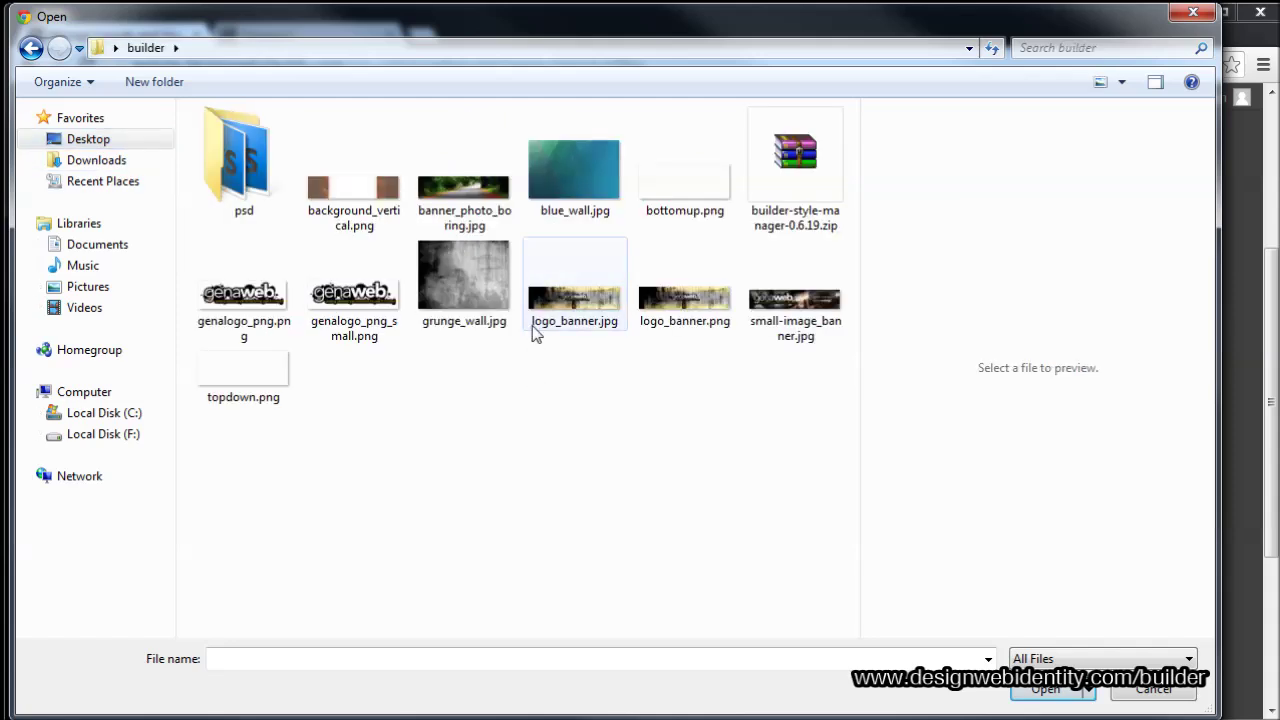
pyautogui.moveTo(535, 334)
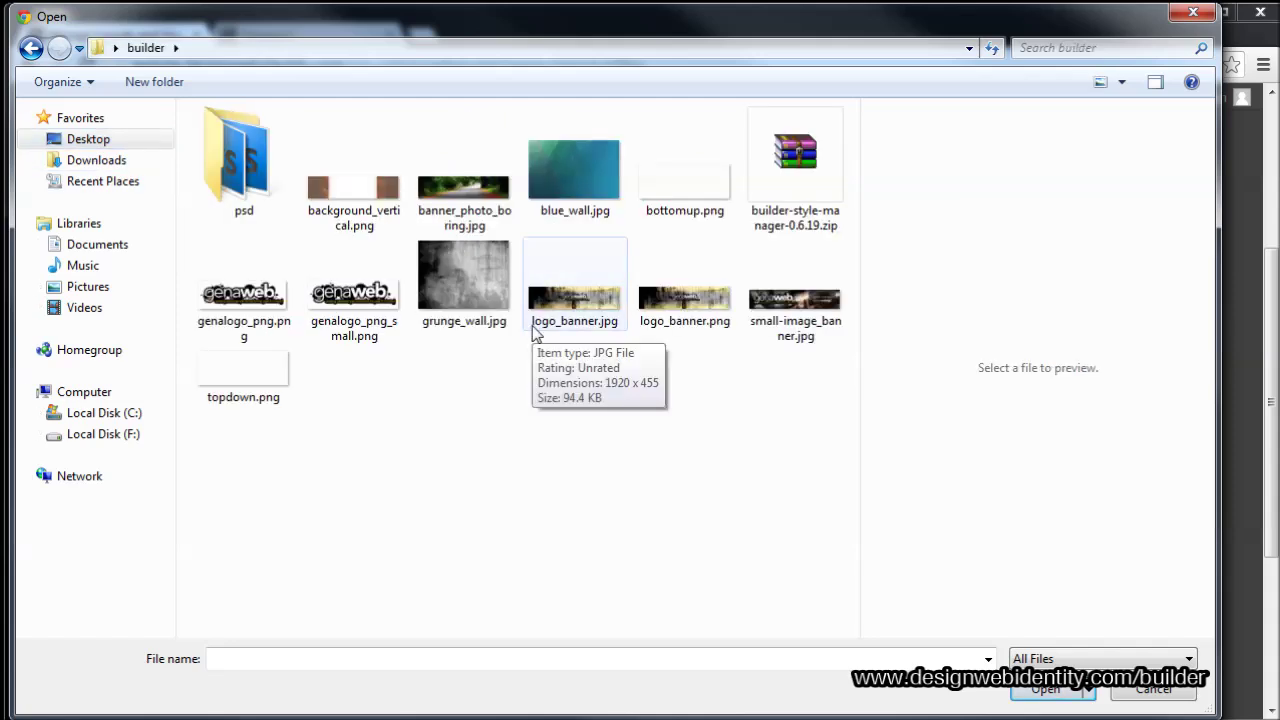
pyautogui.click(247, 313)
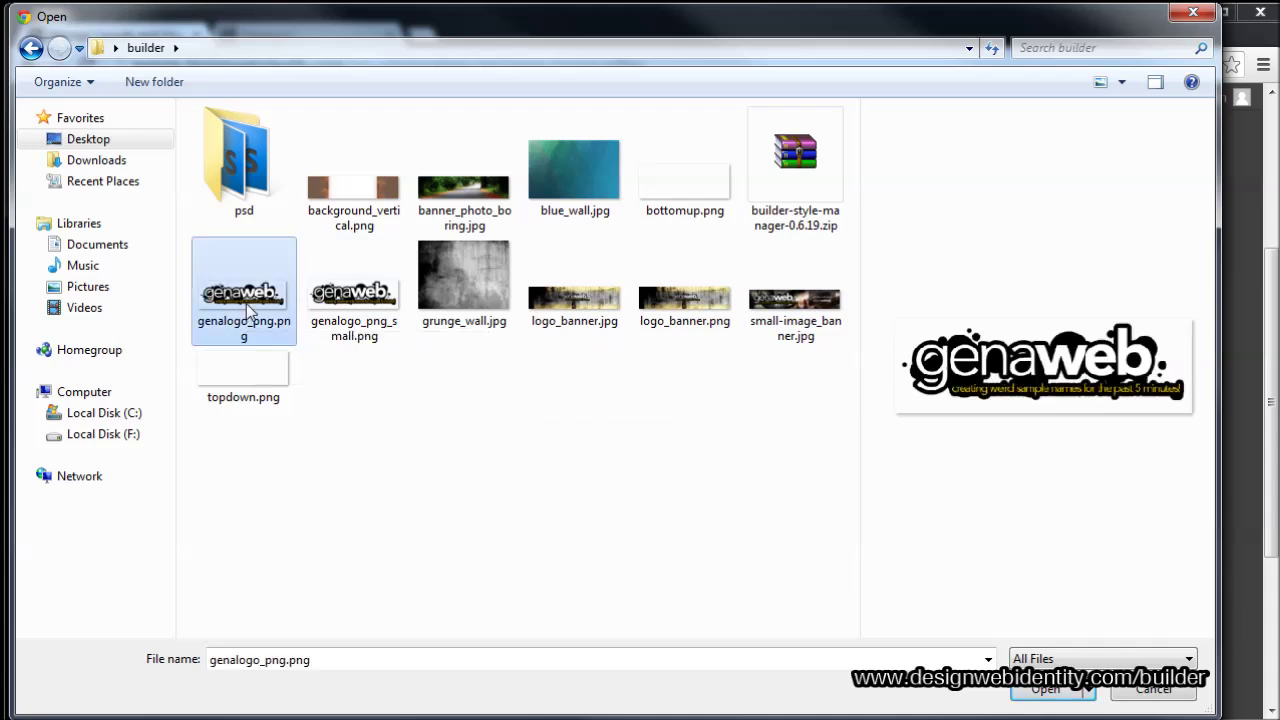
pyautogui.click(806, 318)
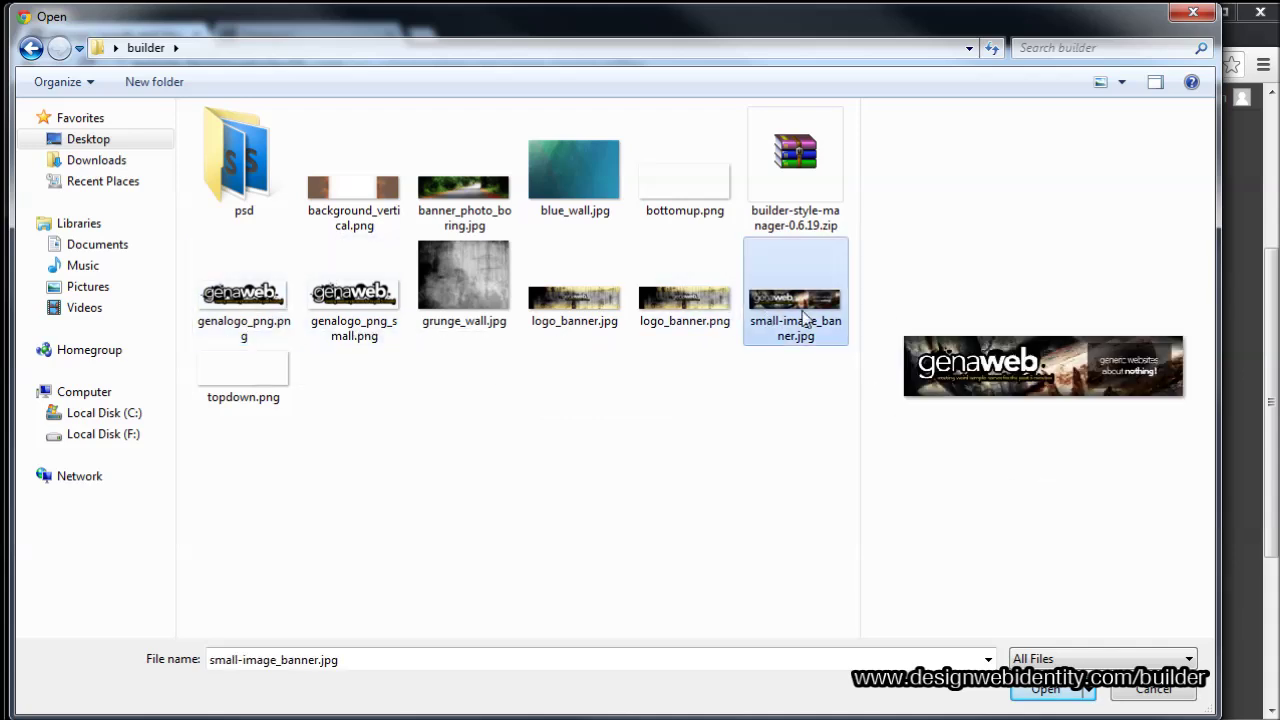
pyautogui.click(1060, 693)
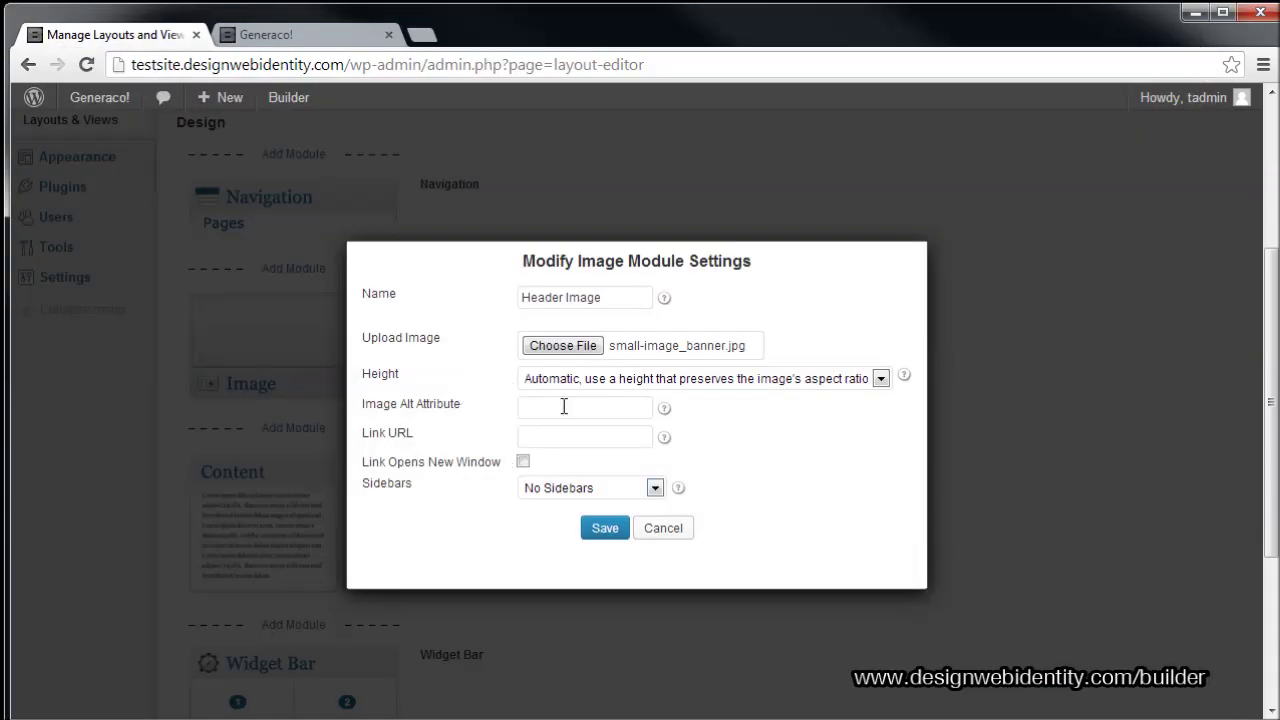
# Set the image alt attribute to Generic, keep No Sidebars with no link URL, and save the Image module settings.
pyautogui.click(562, 401)
pyautogui.click(574, 446)
pyautogui.click(629, 488)
pyautogui.click(629, 488)
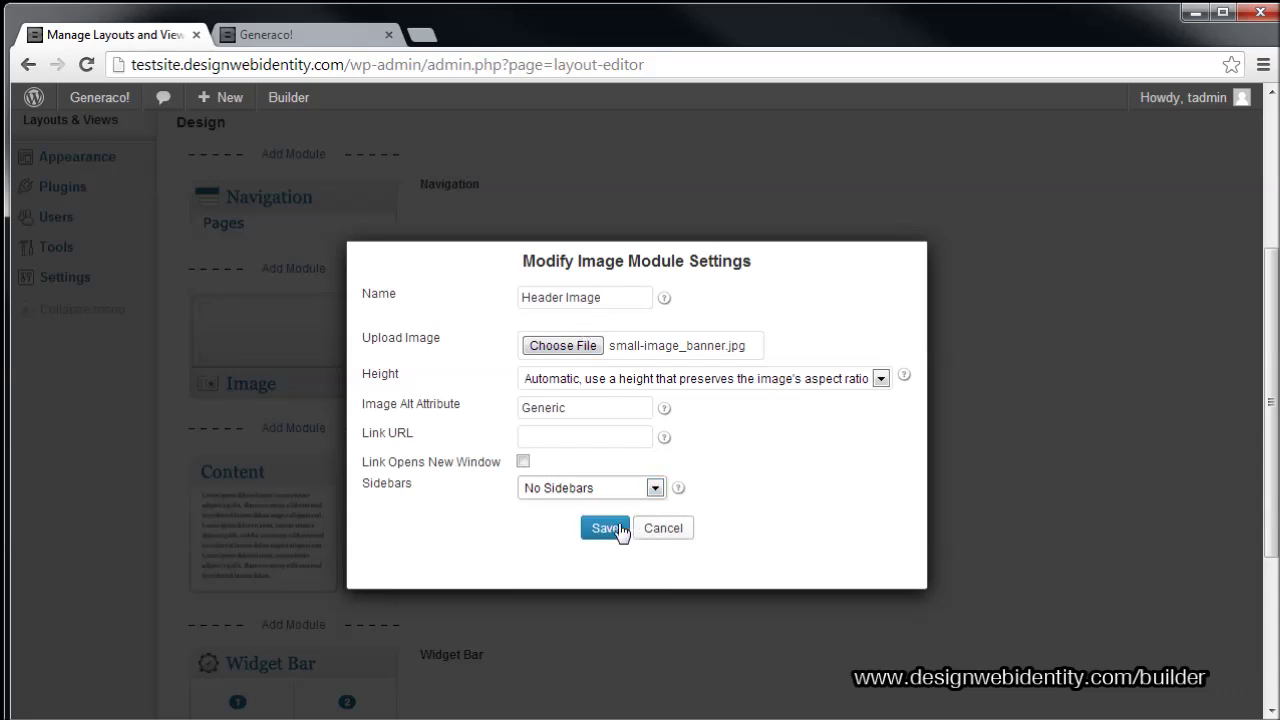
pyautogui.click(619, 528)
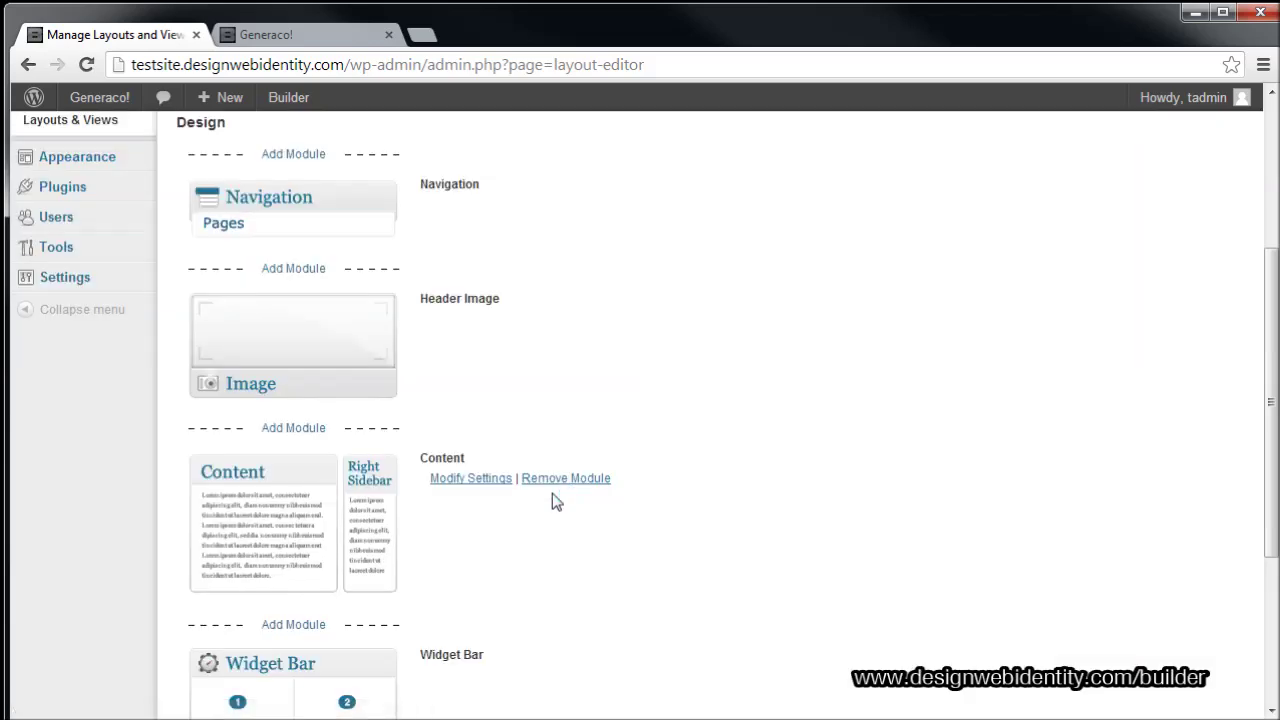
# Save the layout while keeping it open for editing, and reload the front page.
pyautogui.scroll(-3, 552, 493)
pyautogui.click(394, 619)
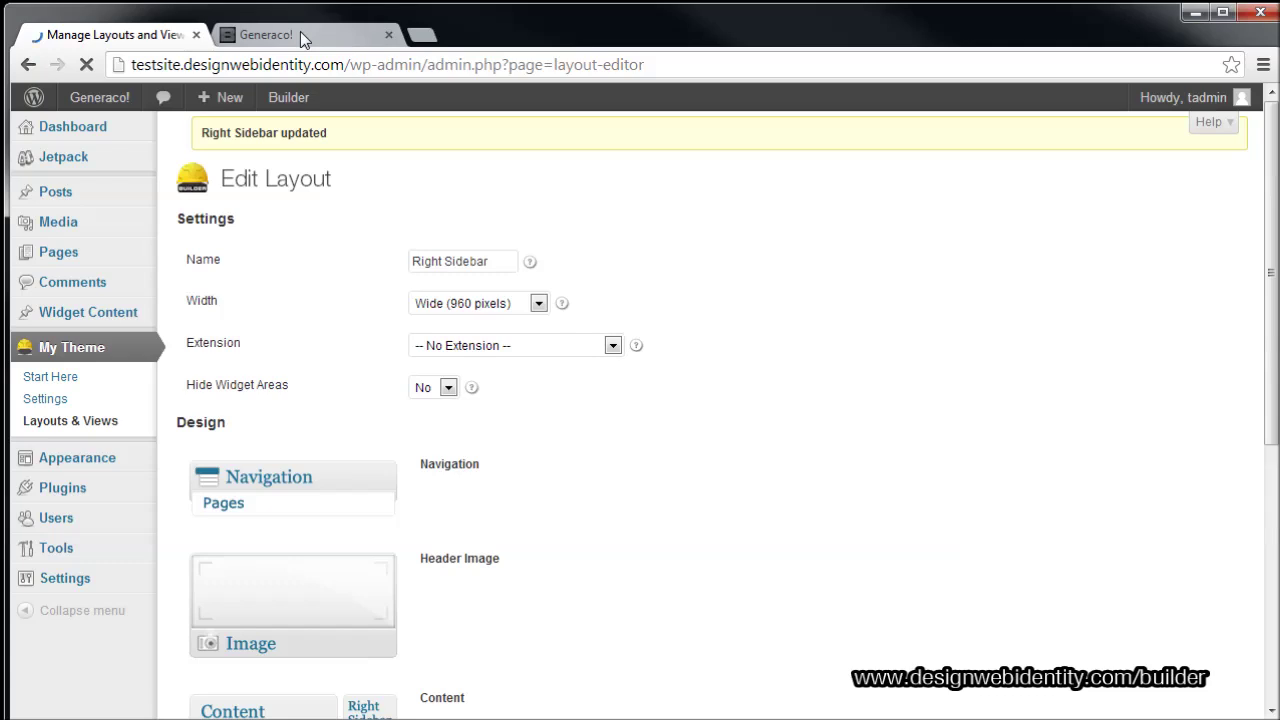
pyautogui.click(300, 34)
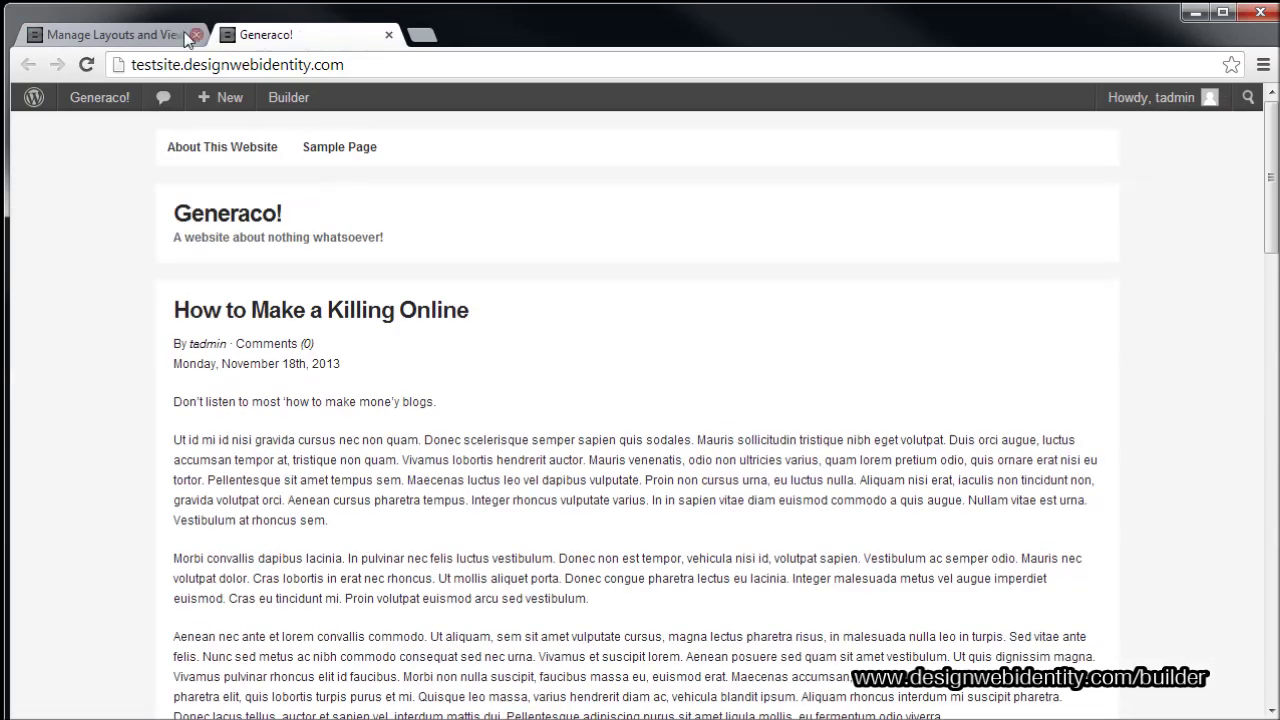
pyautogui.click(86, 64)
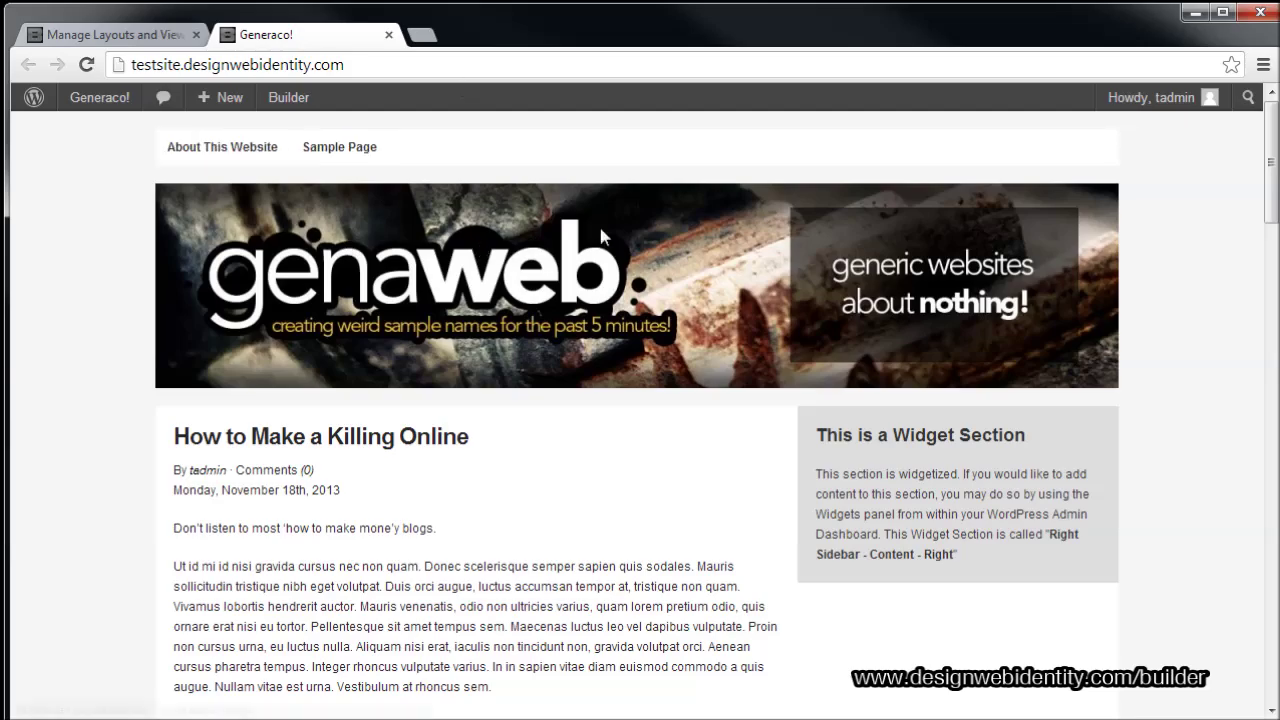
# Inspect the front page from the header banner and right sidebar down through the posts and back up.
pyautogui.scroll(-10, 650, 330)
pyautogui.scroll(-5, 650, 330)
pyautogui.scroll(15, 780, 450)
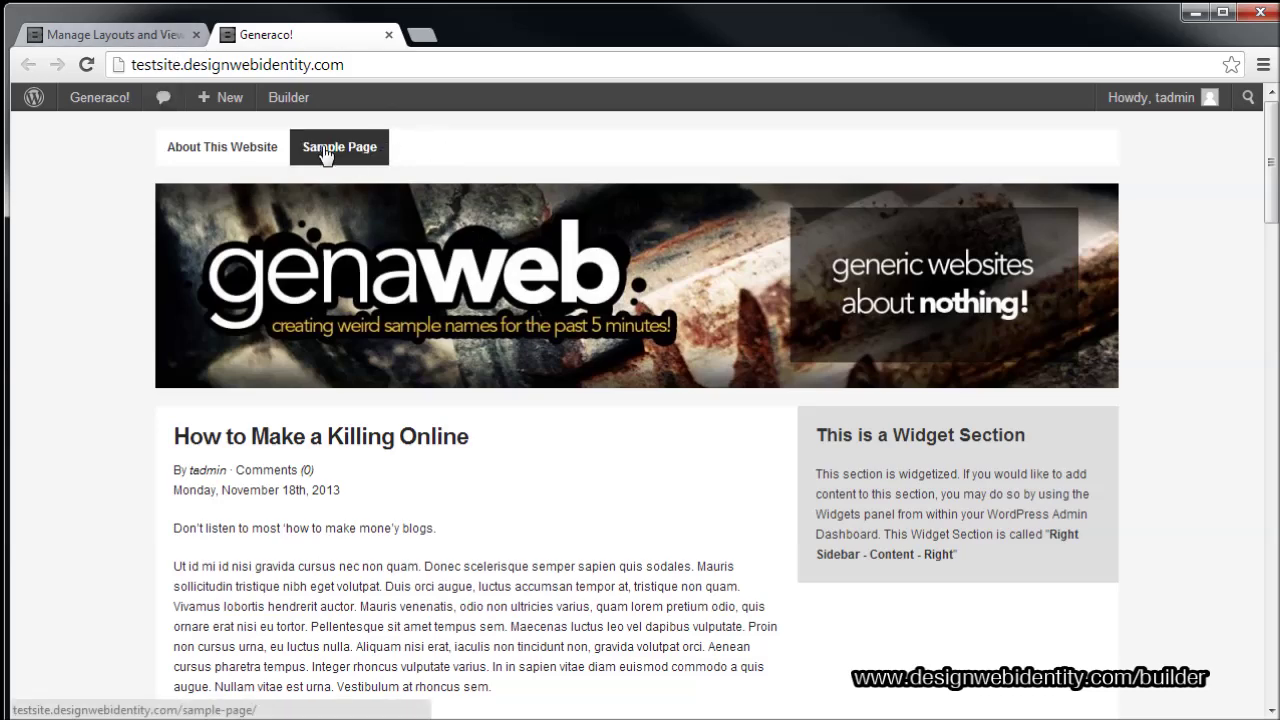
pyautogui.scroll(-15, 745, 400)
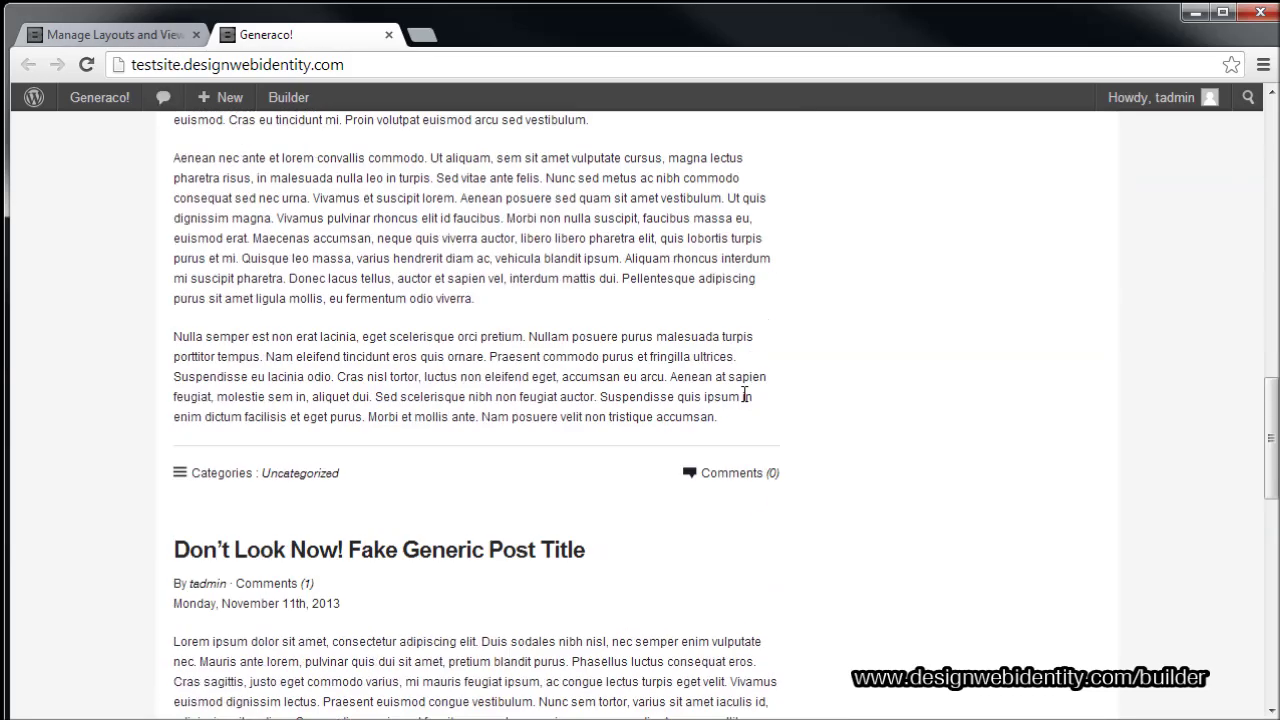
pyautogui.scroll(8, 745, 415)
pyautogui.scroll(8, 745, 418)
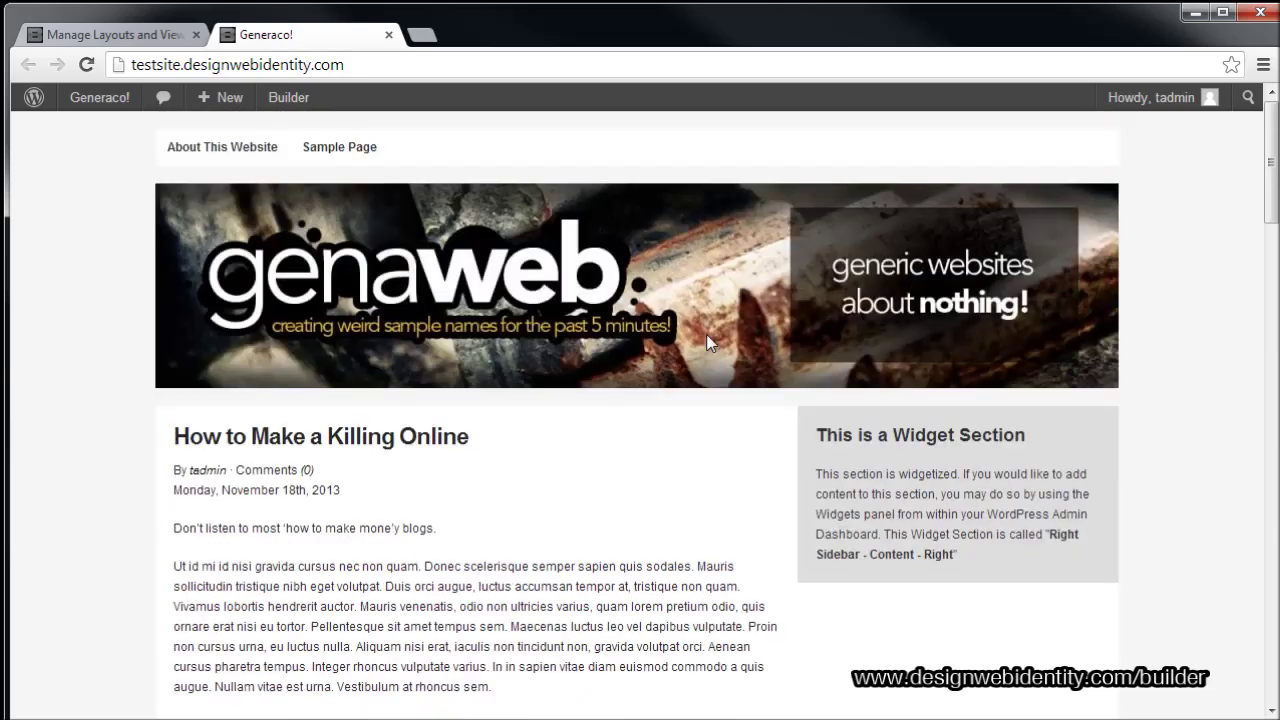
# Return to the layout editor, set the Header Image module's sidebars to 1 Right, and save the module settings.
pyautogui.click(141, 36)
pyautogui.scroll(-3, 459, 316)
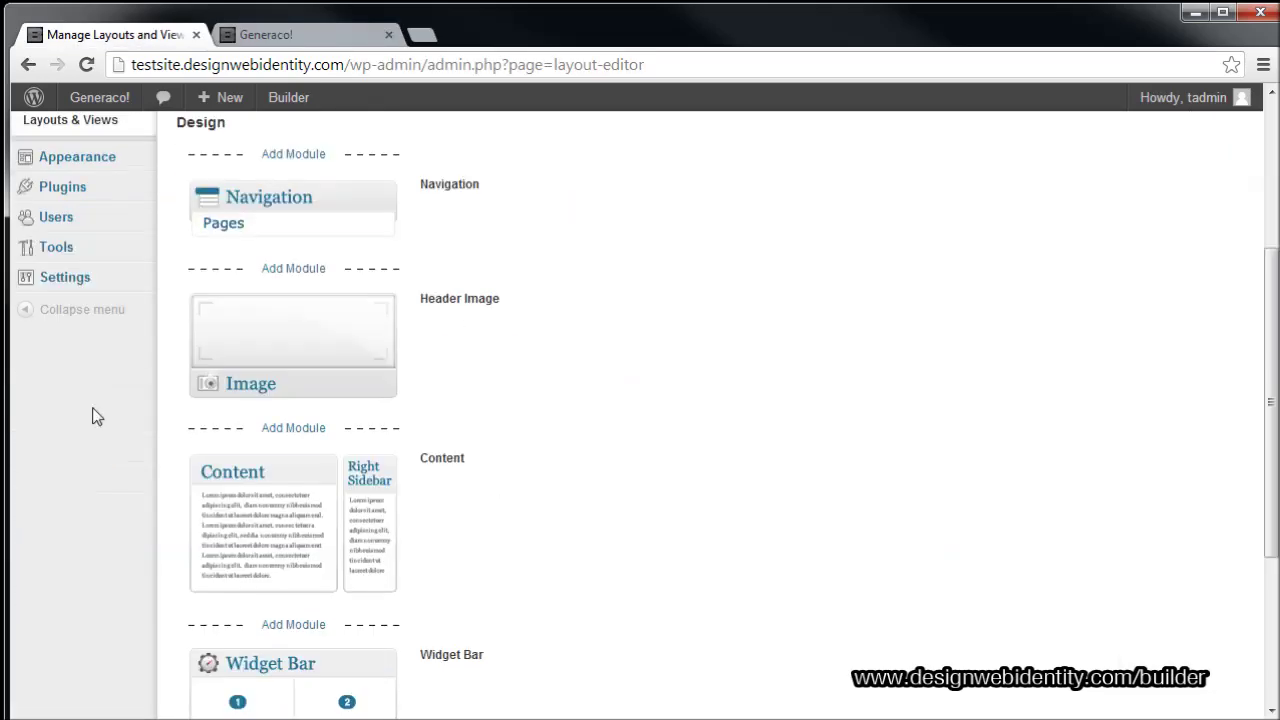
pyautogui.scroll(2, 528, 417)
pyautogui.scroll(-1, 430, 430)
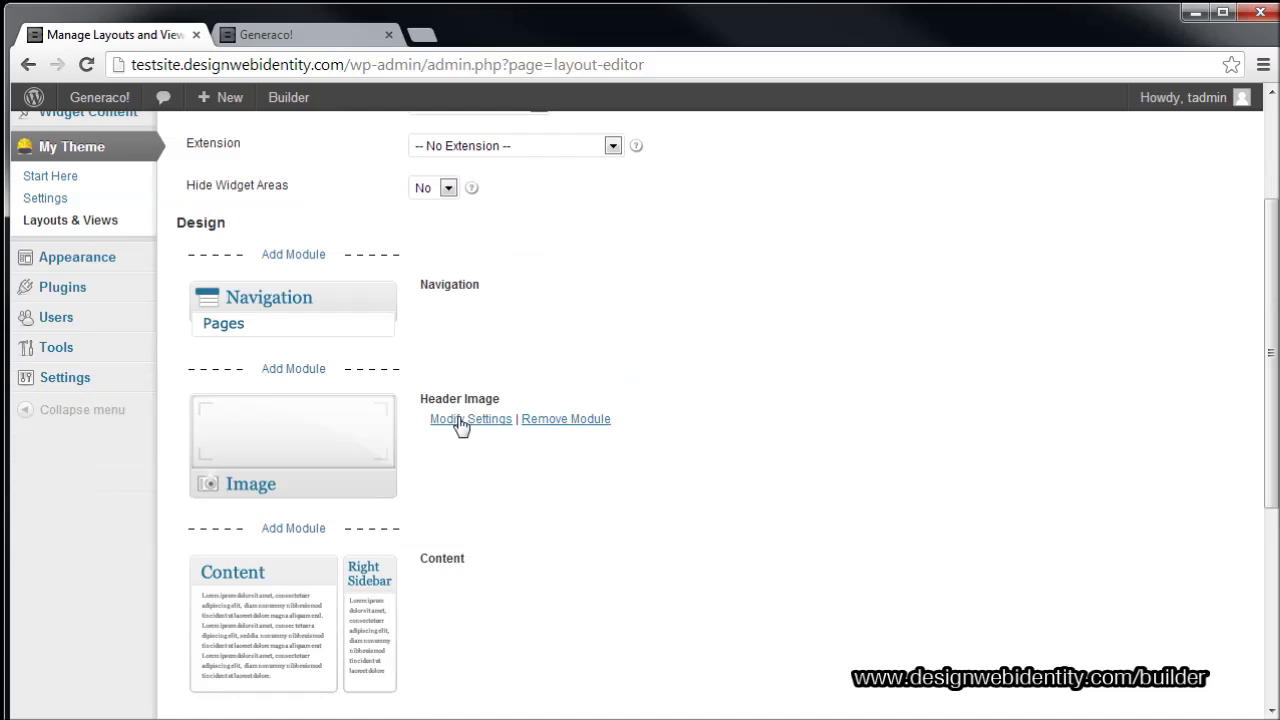
pyautogui.click(463, 420)
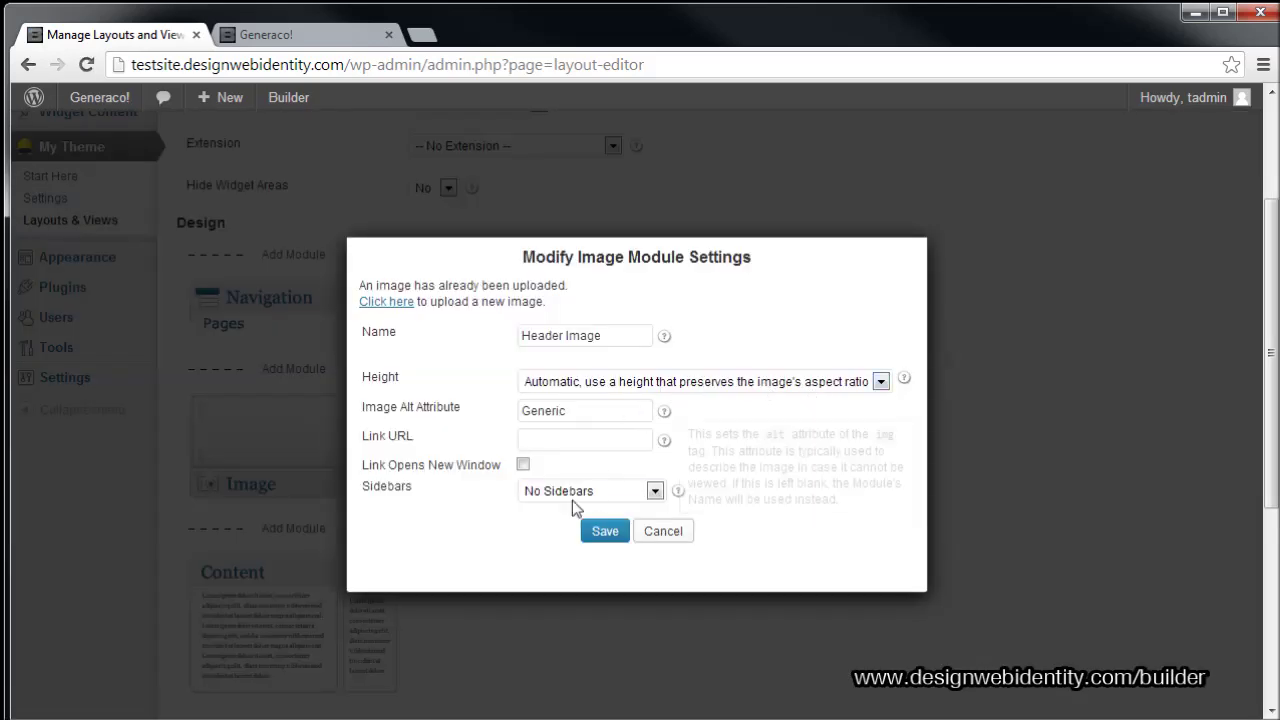
pyautogui.click(585, 500)
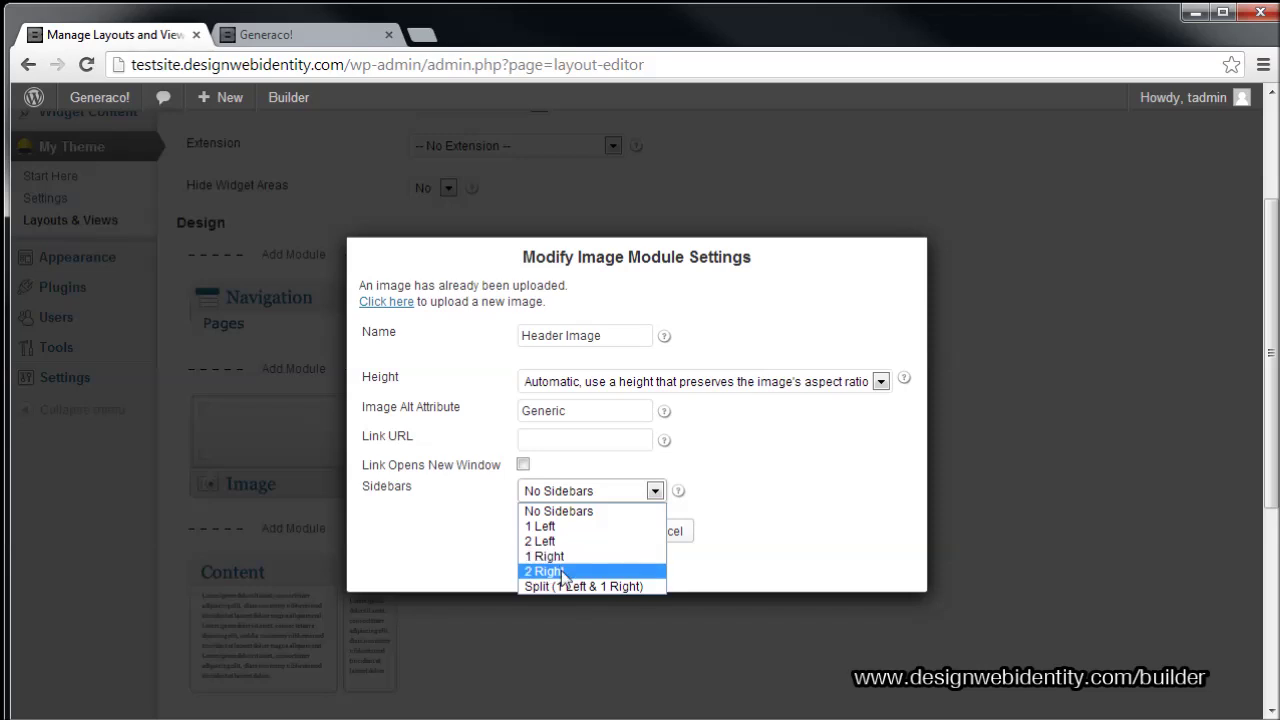
pyautogui.click(585, 553)
pyautogui.click(606, 547)
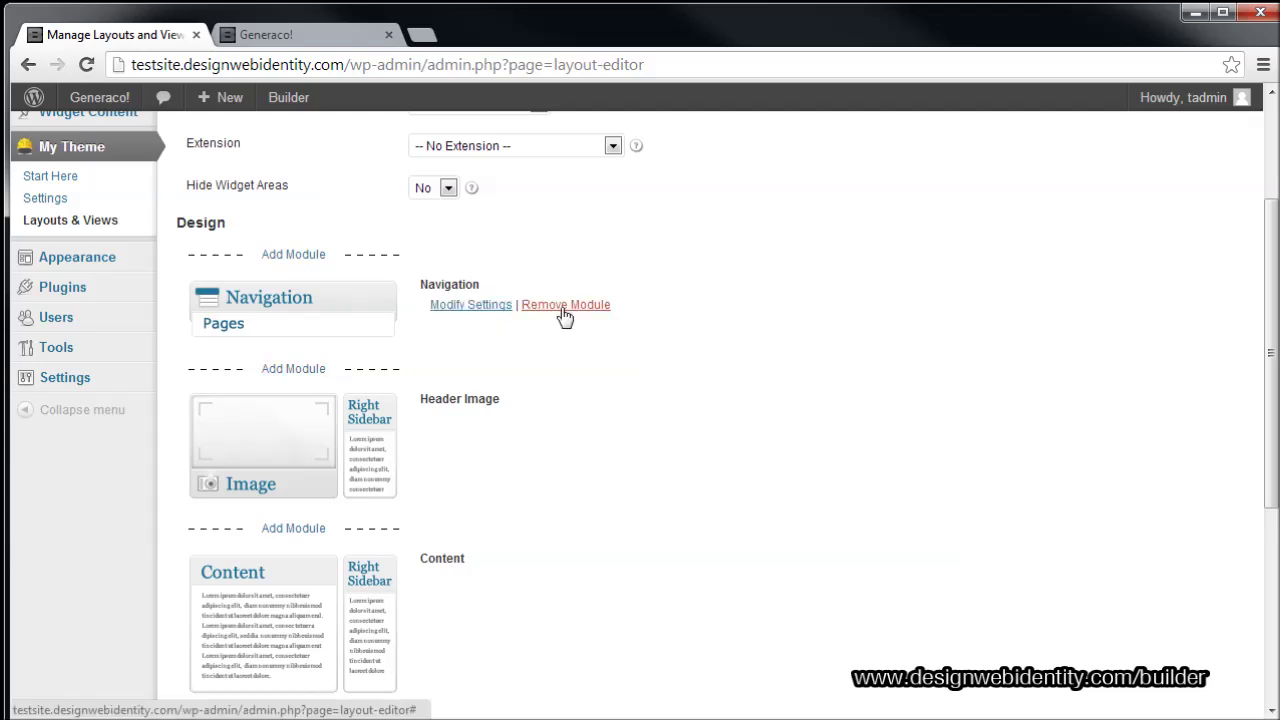
# Remove the Navigation module above the header image and add a new one below it, with WordPress Pages as its navigation type.
pyautogui.click(563, 306)
pyautogui.click(281, 422)
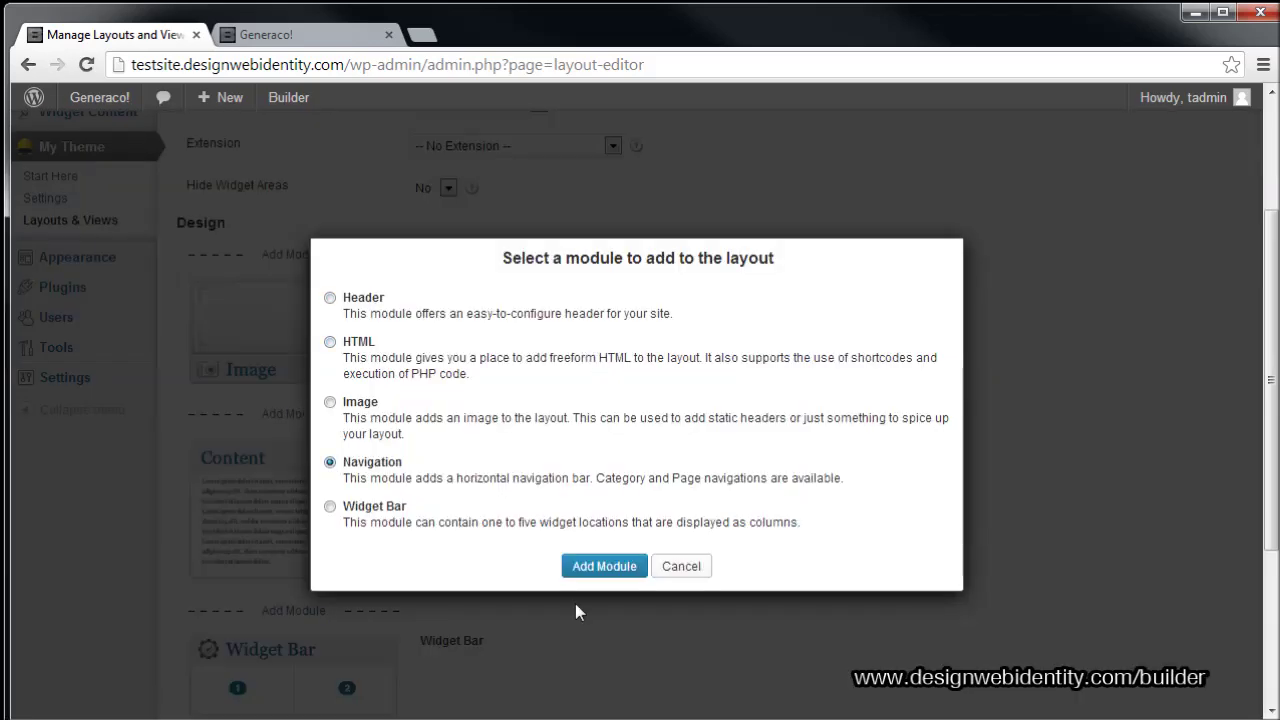
pyautogui.click(578, 572)
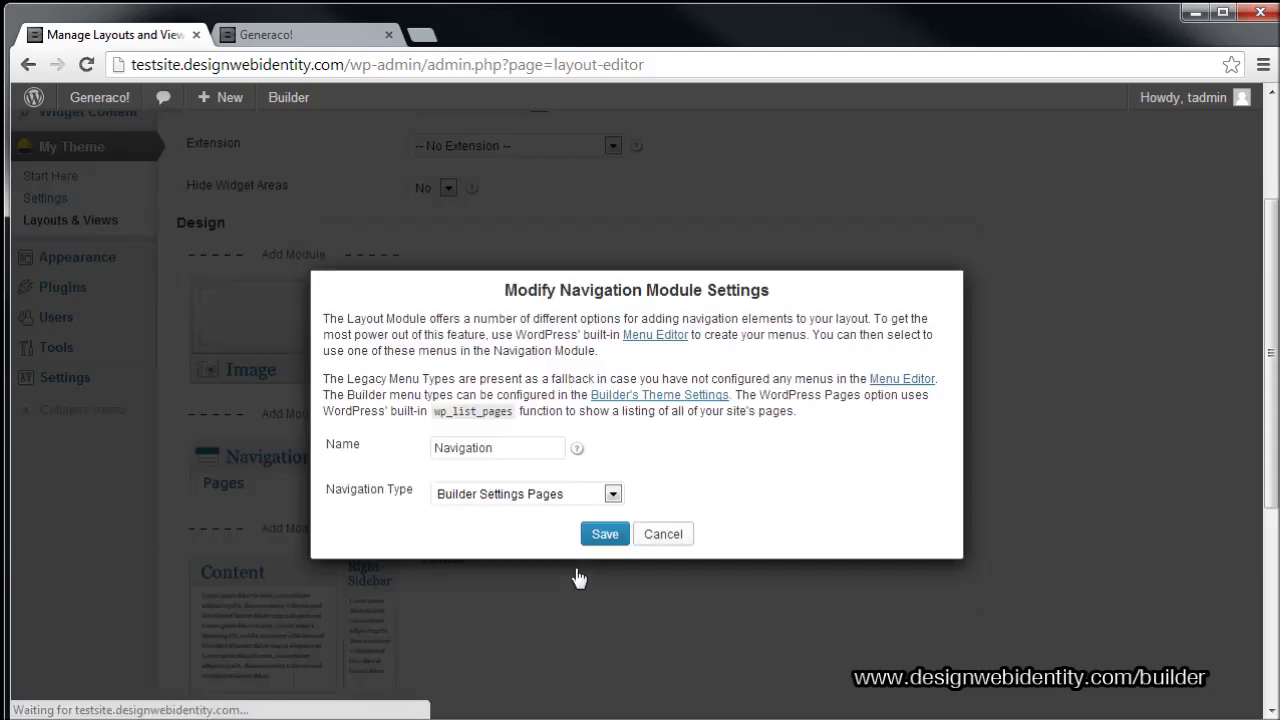
pyautogui.click(490, 505)
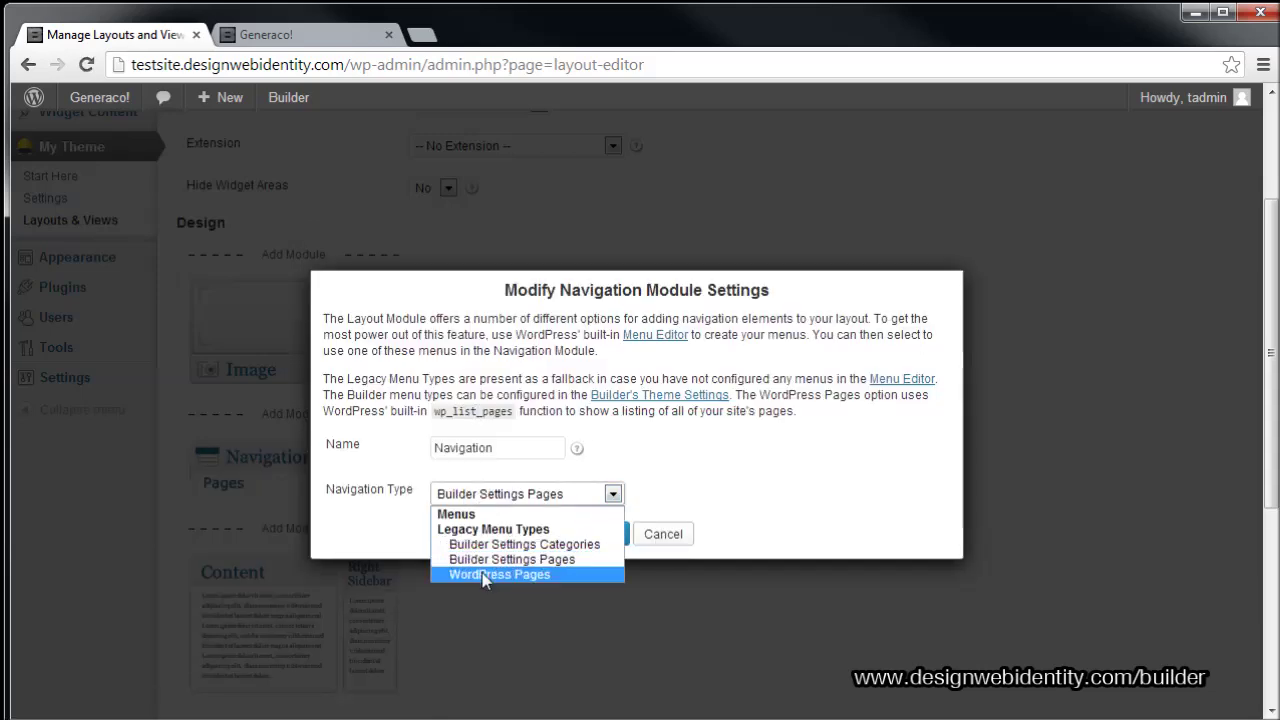
pyautogui.click(487, 580)
pyautogui.click(607, 536)
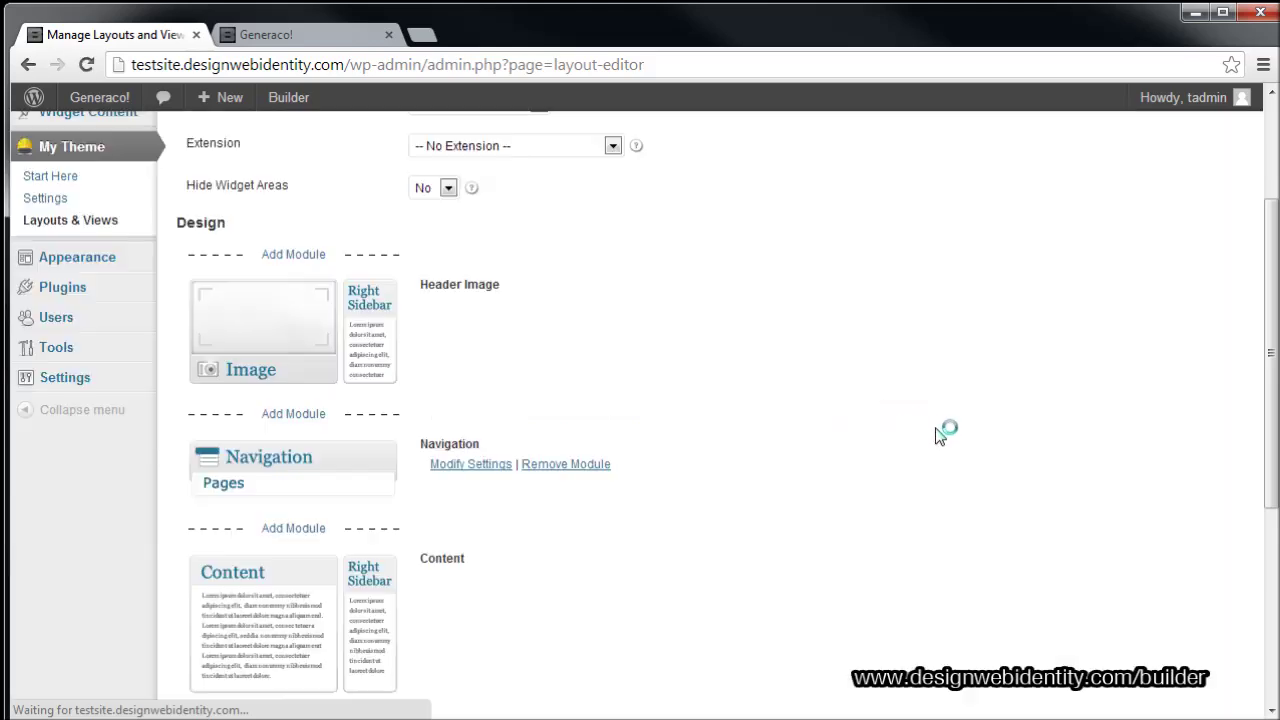
# Save the layout while keeping it open for editing, and reload the front page to review its header, navigation bar and posts.
pyautogui.scroll(2, 420, 465)
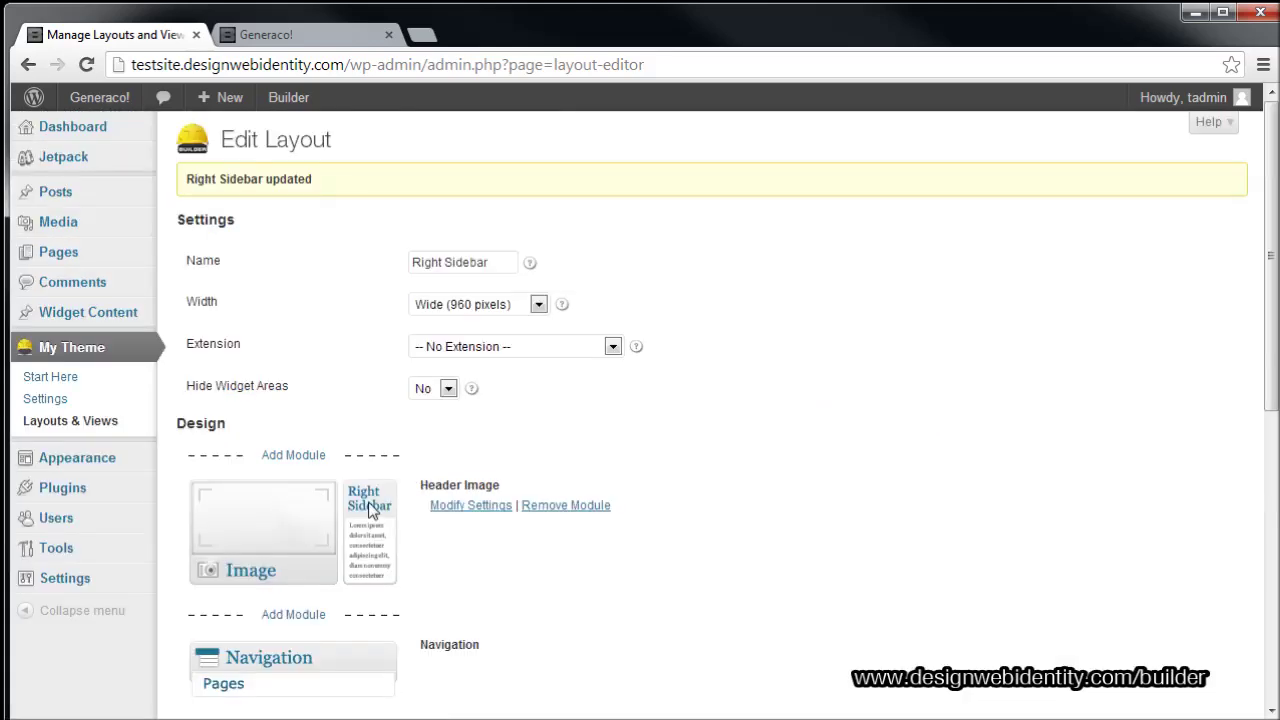
pyautogui.scroll(-6, 471, 323)
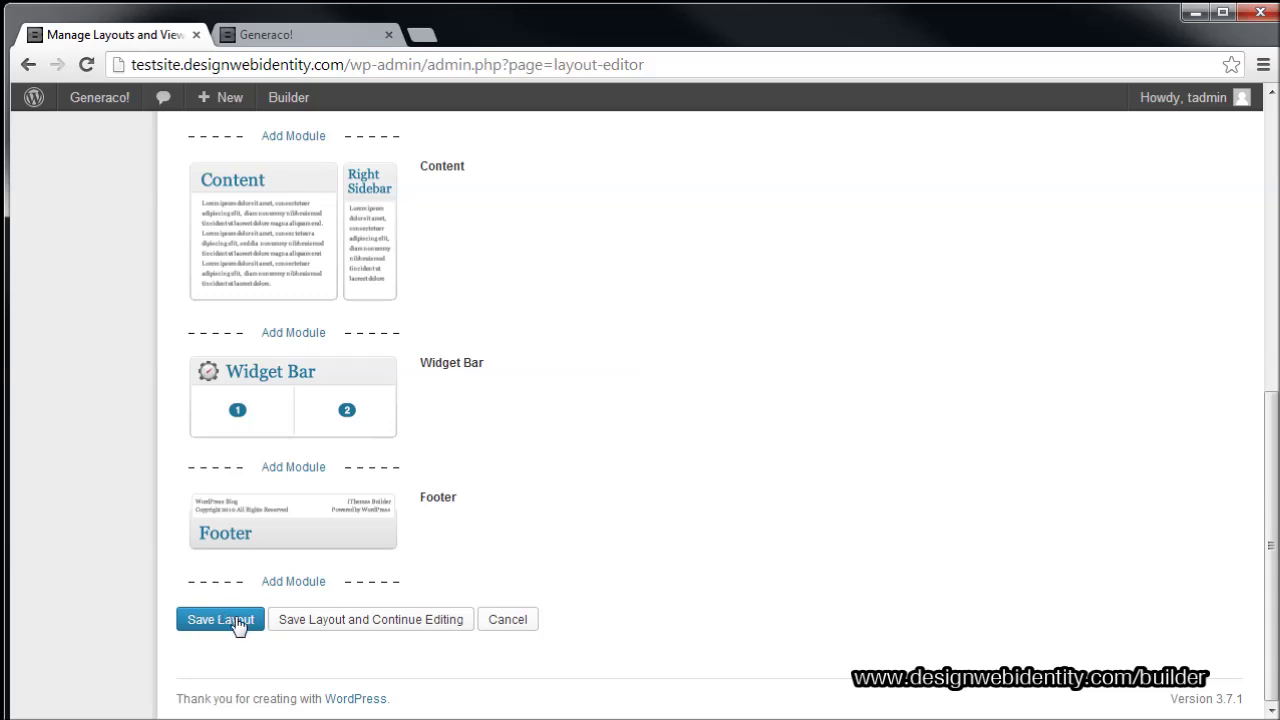
pyautogui.click(372, 620)
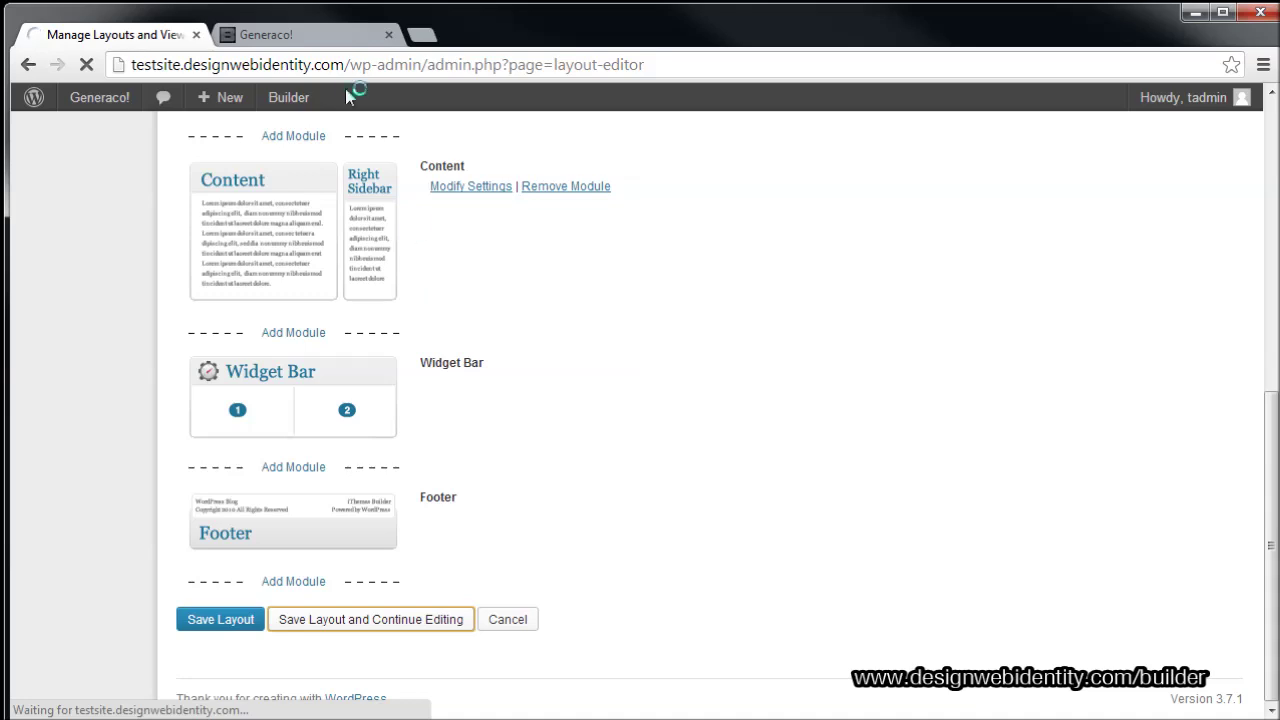
pyautogui.click(329, 37)
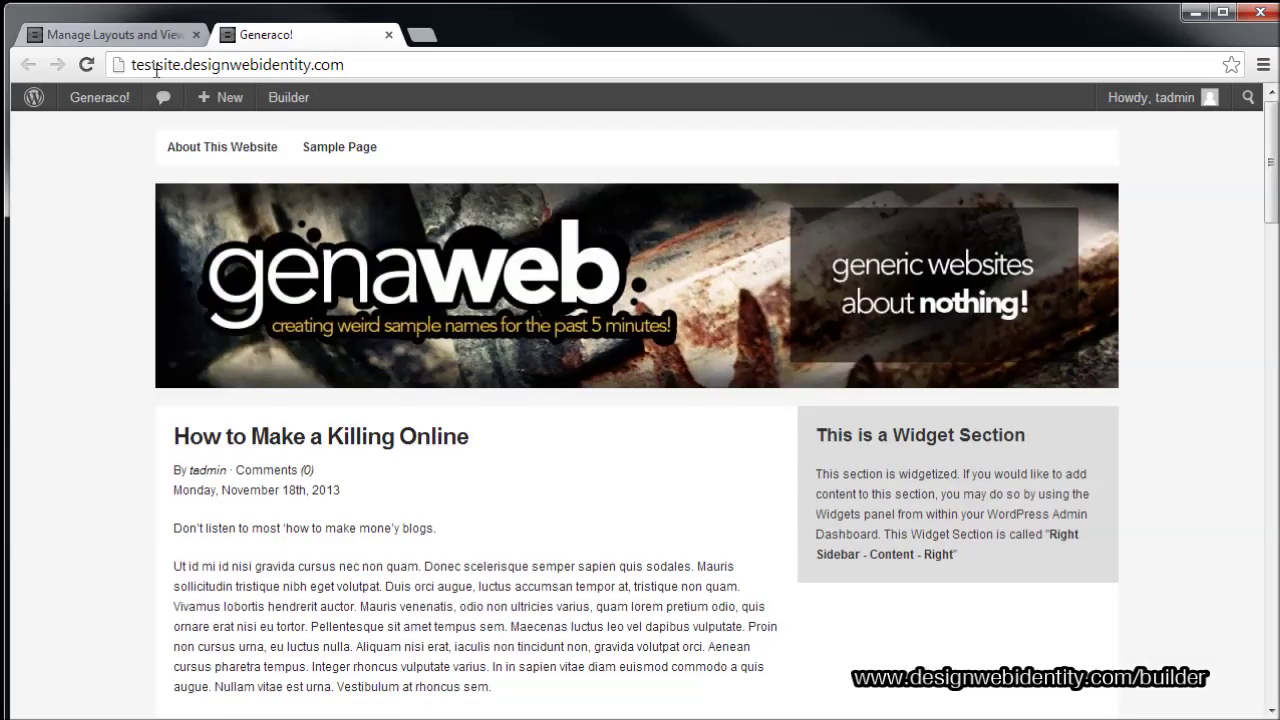
pyautogui.click(98, 74)
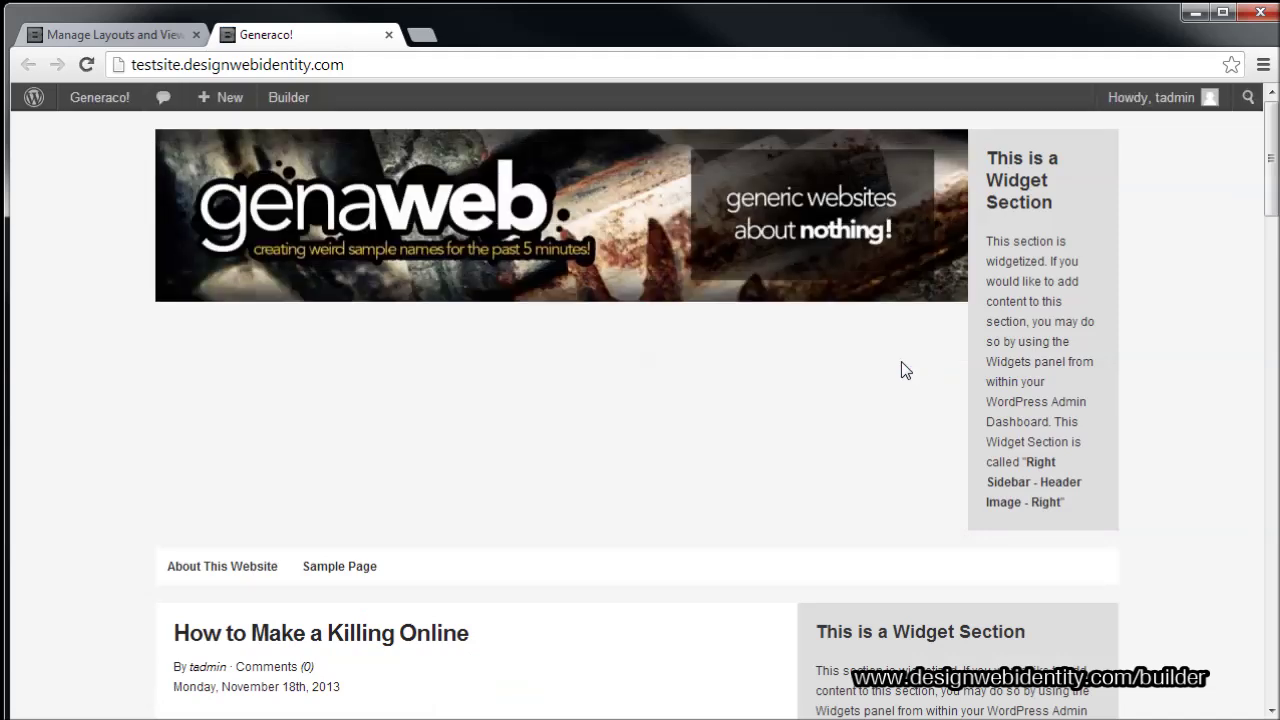
pyautogui.scroll(-1, 1063, 500)
pyautogui.scroll(1, 1038, 403)
pyautogui.scroll(-9, 673, 587)
pyautogui.scroll(7, 670, 590)
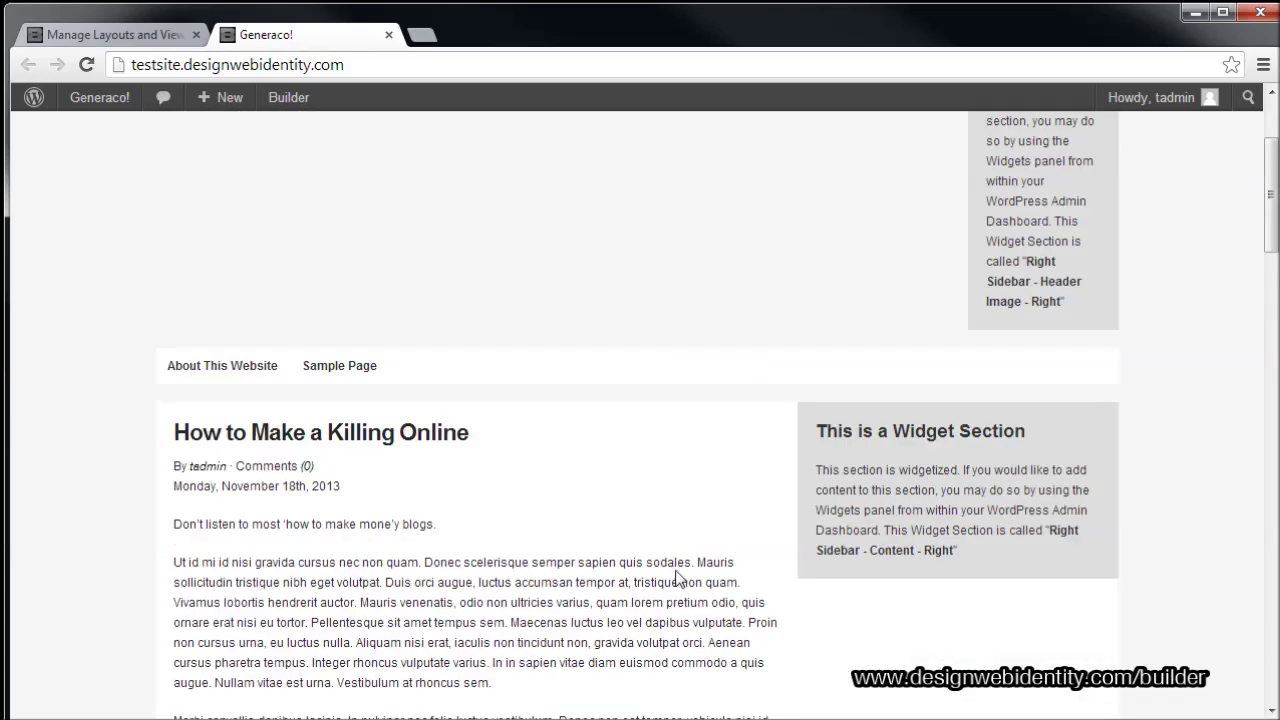
pyautogui.scroll(3, 970, 392)
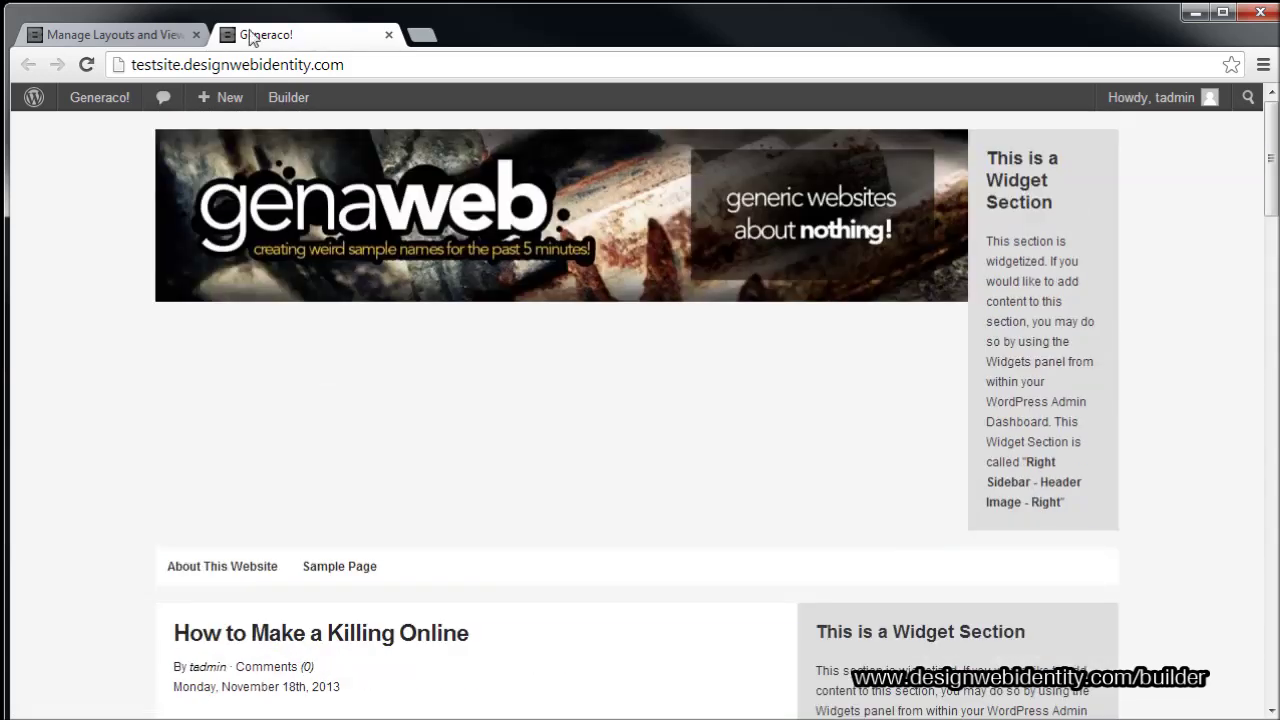
# Go back to the layout editor and set the Header Image module's sidebars to No Sidebars.
pyautogui.click(120, 35)
pyautogui.scroll(-3, 423, 583)
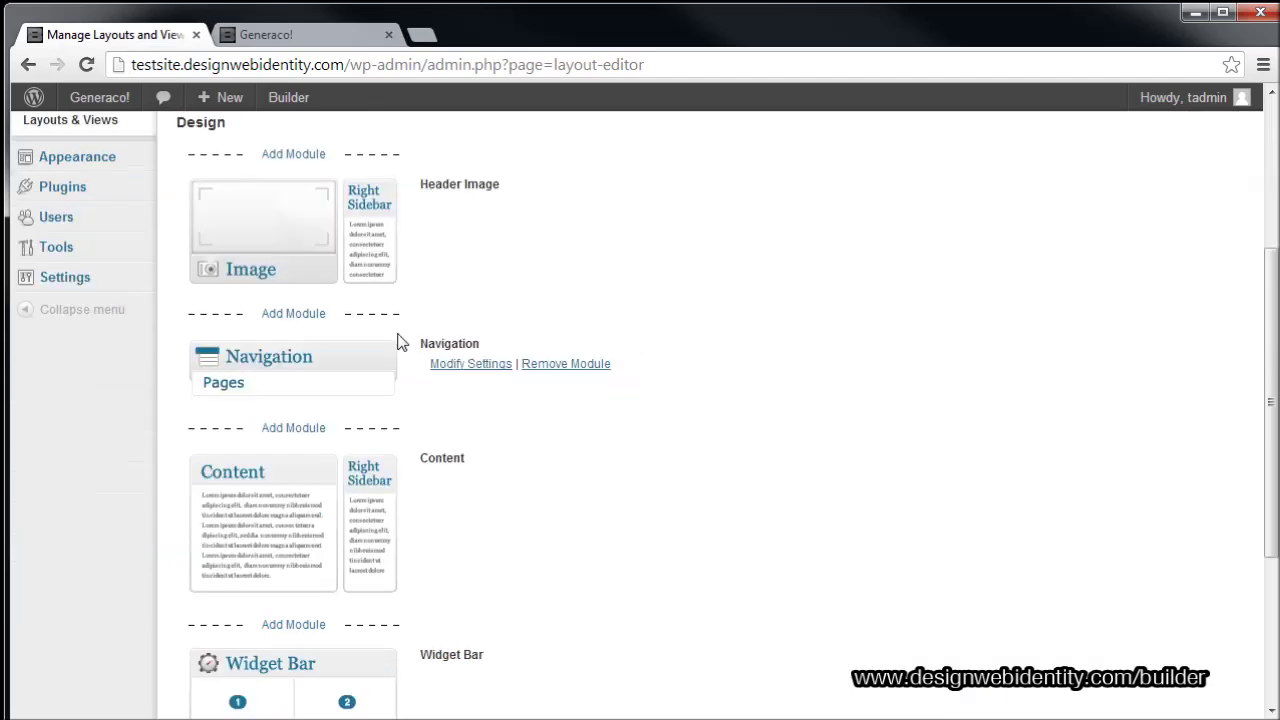
pyautogui.click(482, 206)
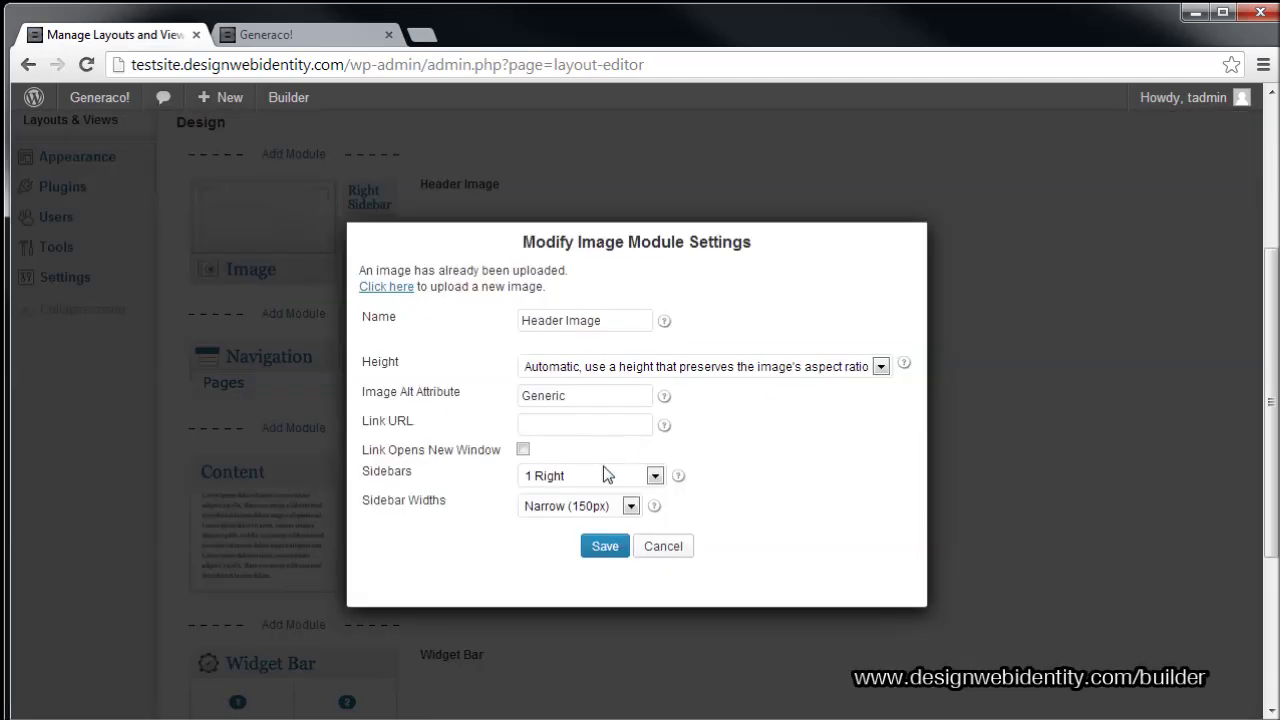
pyautogui.click(603, 512)
pyautogui.click(601, 476)
pyautogui.click(603, 480)
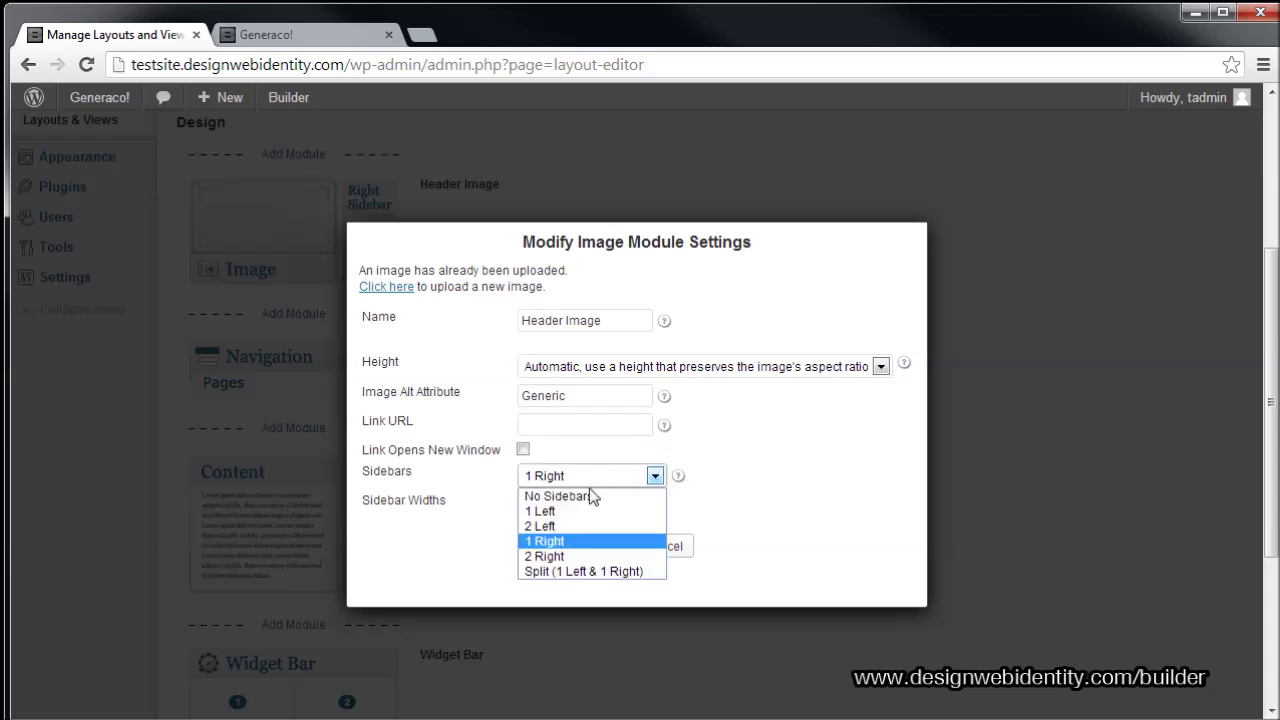
pyautogui.click(590, 497)
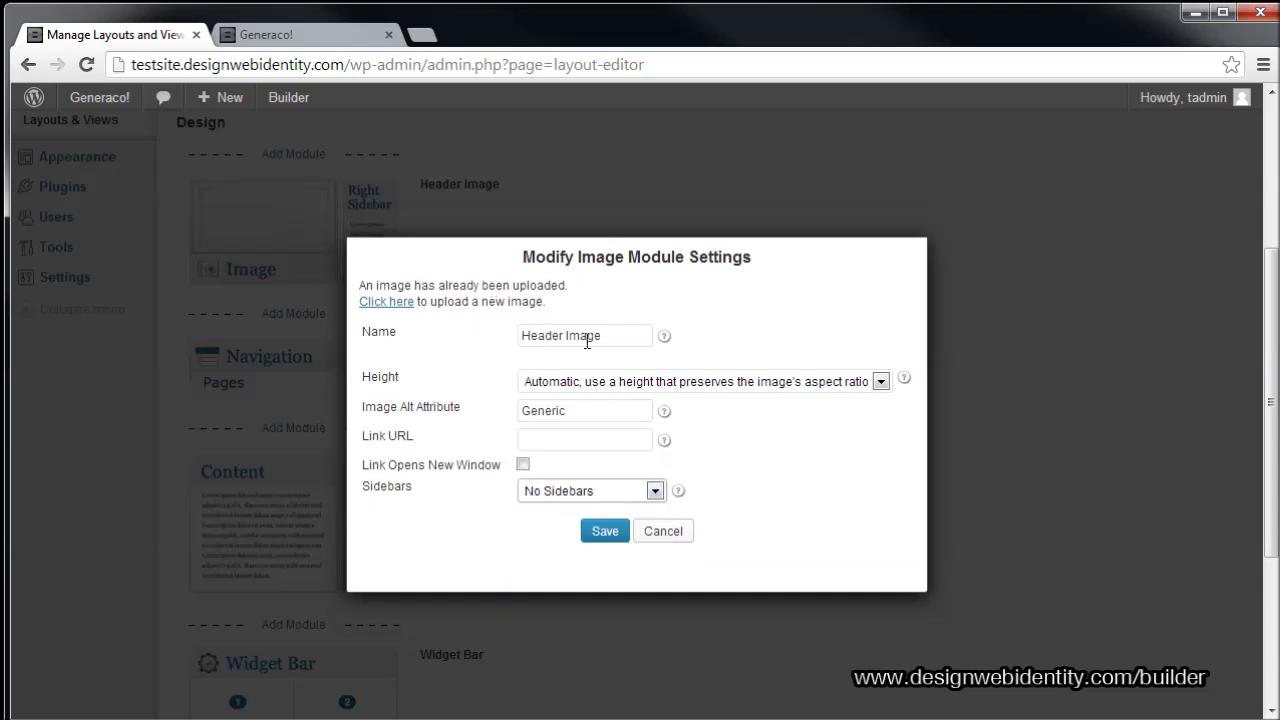
# Replace the module's uploaded image with genalogo_png_small.png from the builder folder and save the Image module settings.
pyautogui.click(375, 303)
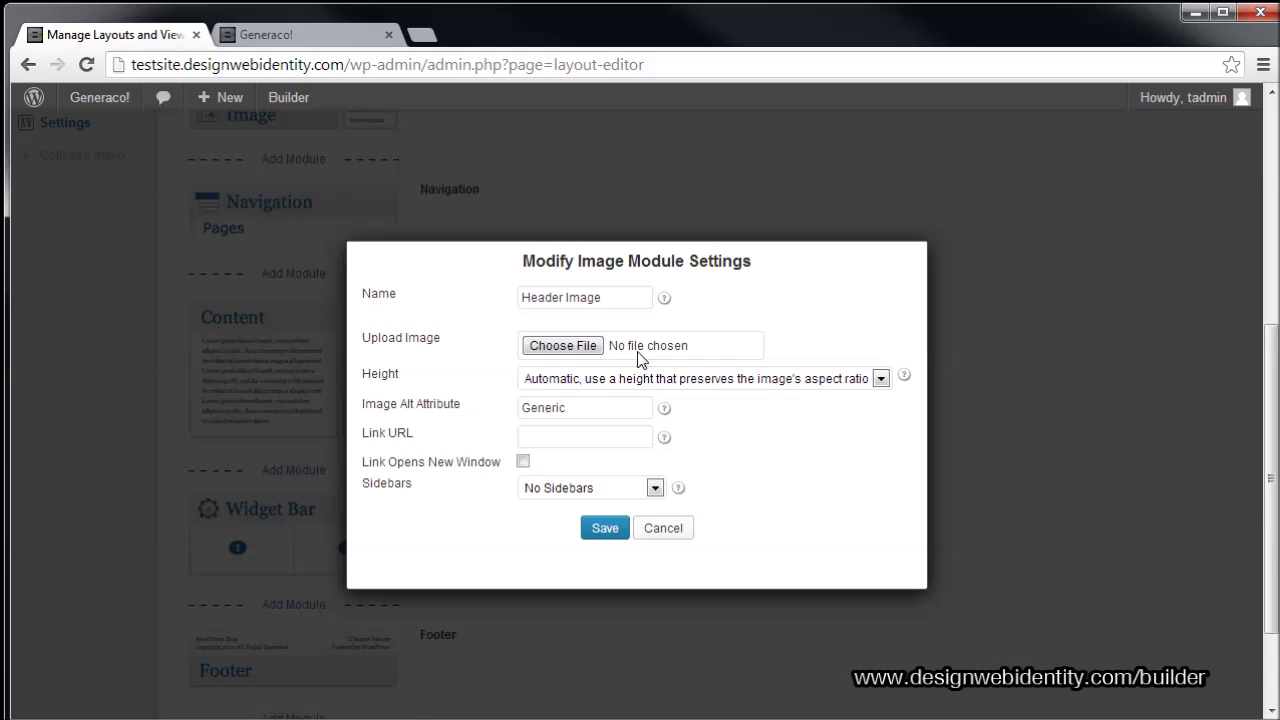
pyautogui.click(551, 348)
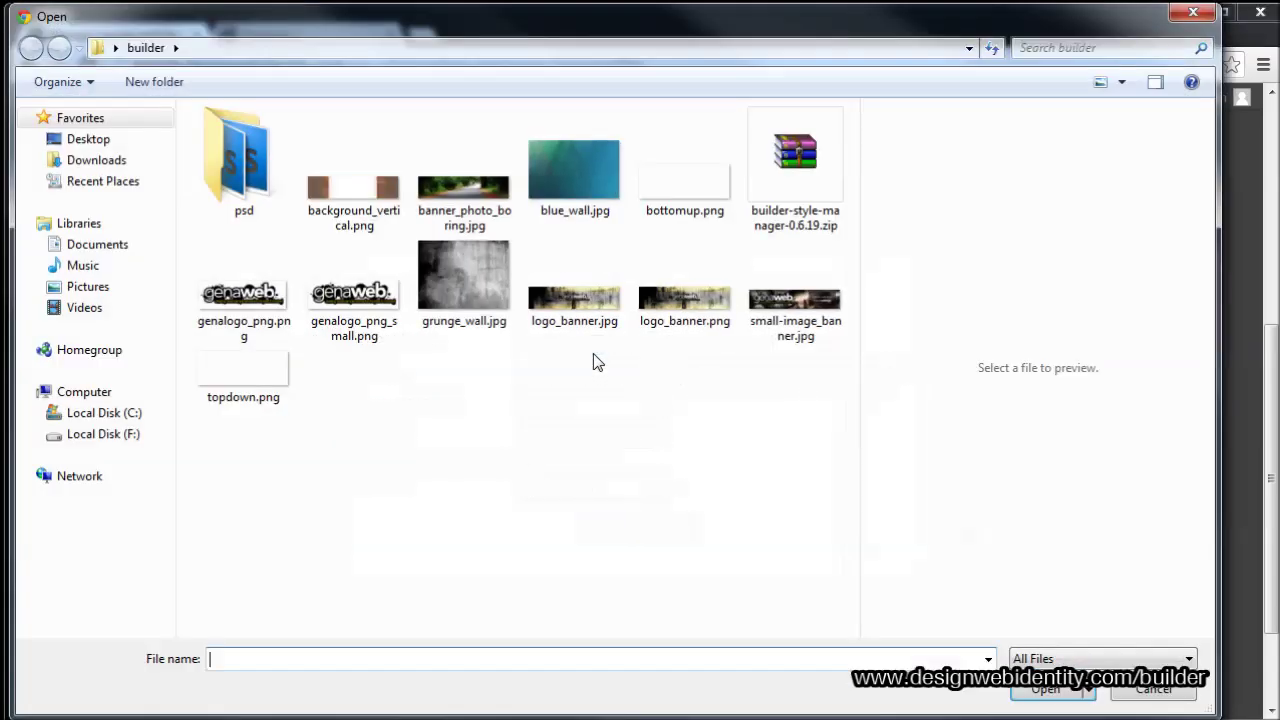
pyautogui.click(251, 286)
pyautogui.click(363, 327)
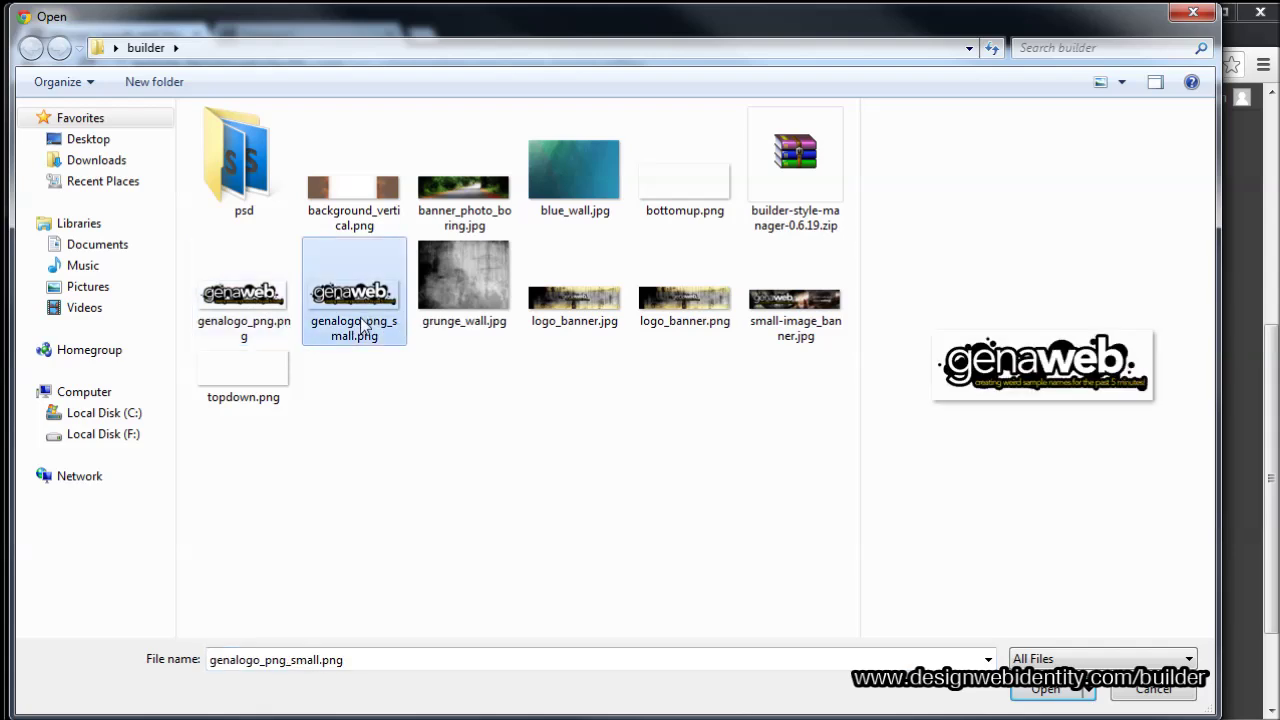
pyautogui.click(1052, 689)
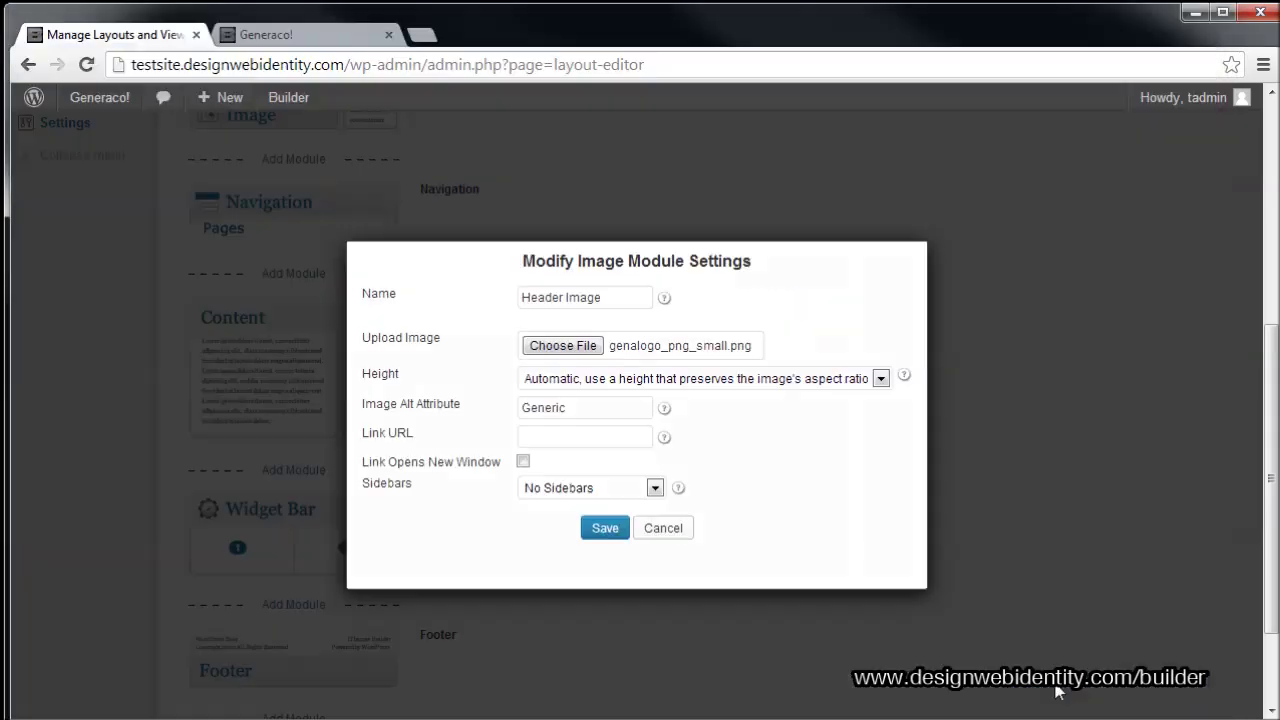
pyautogui.click(602, 535)
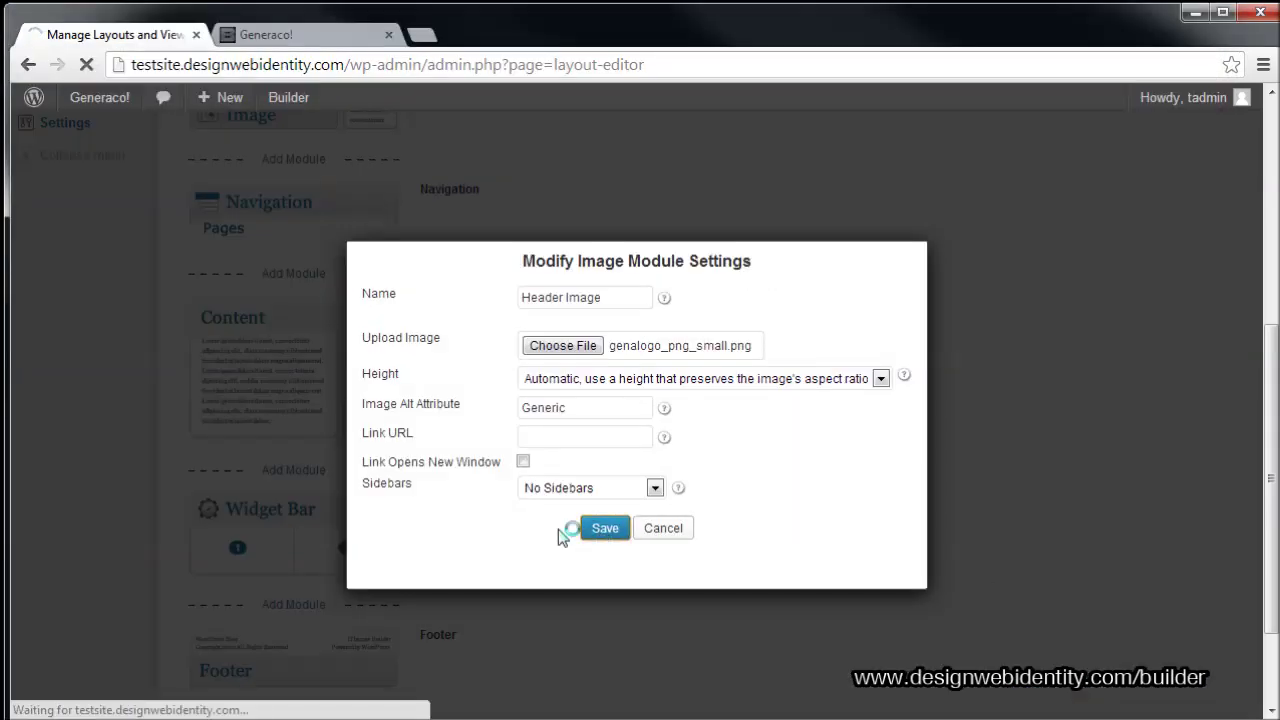
# Save the updated layout, keep it open for editing, and refresh the front page with the new logo.
pyautogui.scroll(-3, 525, 540)
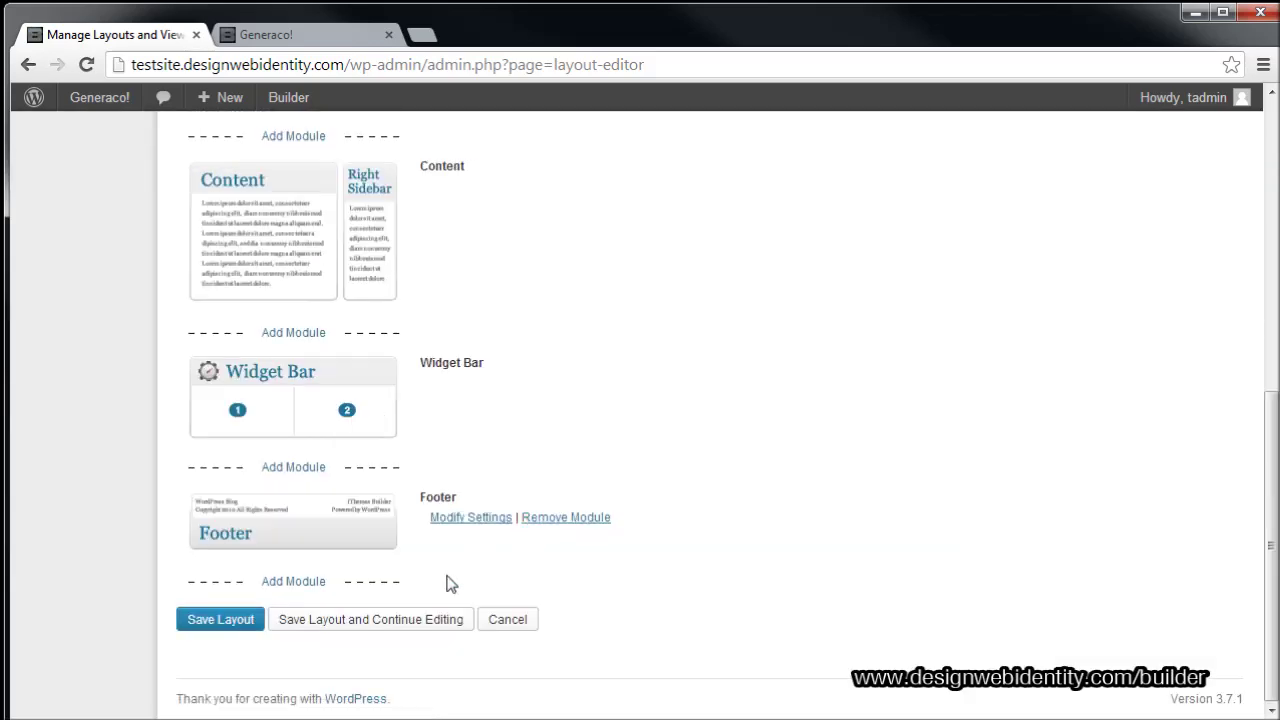
pyautogui.click(423, 624)
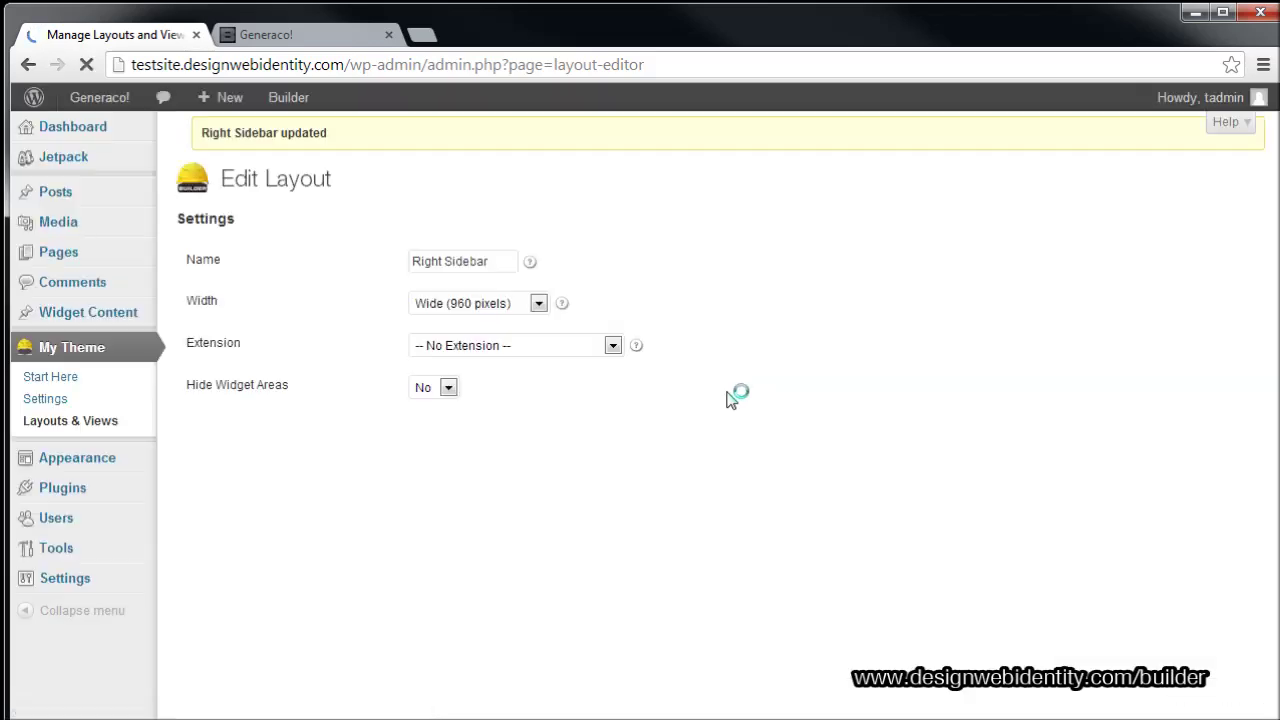
pyautogui.scroll(-4, 585, 535)
pyautogui.scroll(4, 581, 526)
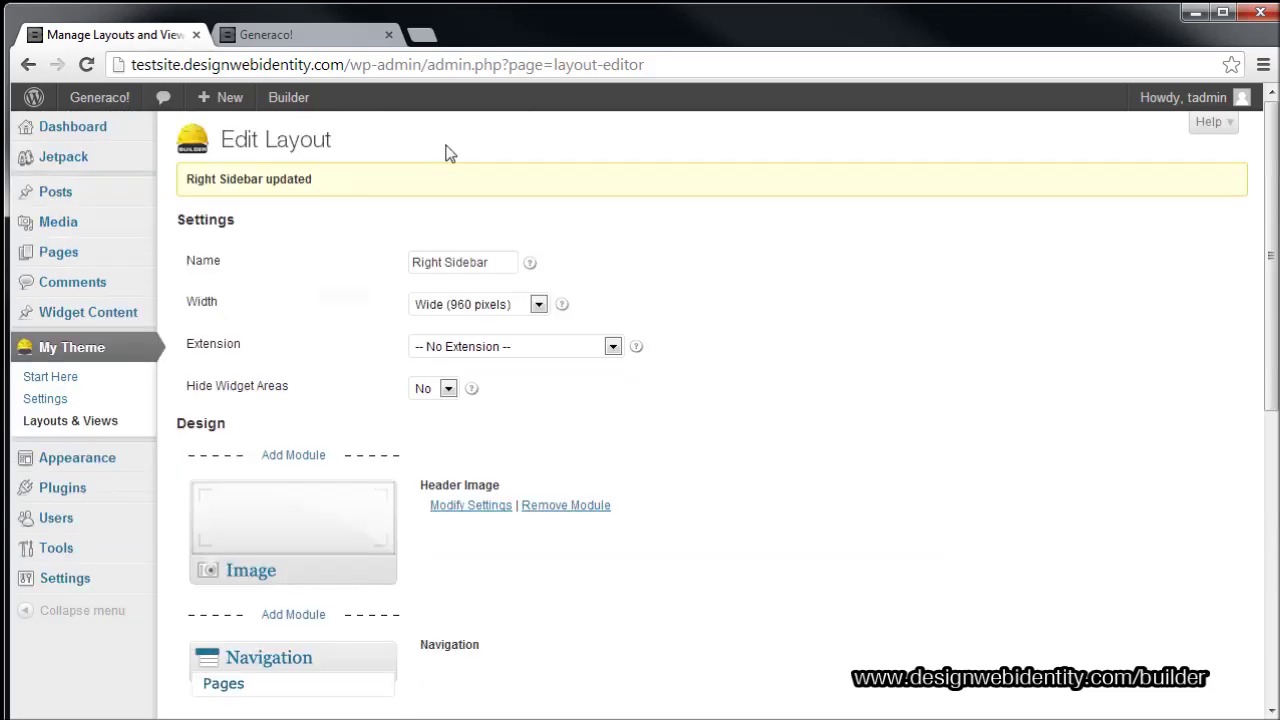
pyautogui.click(330, 34)
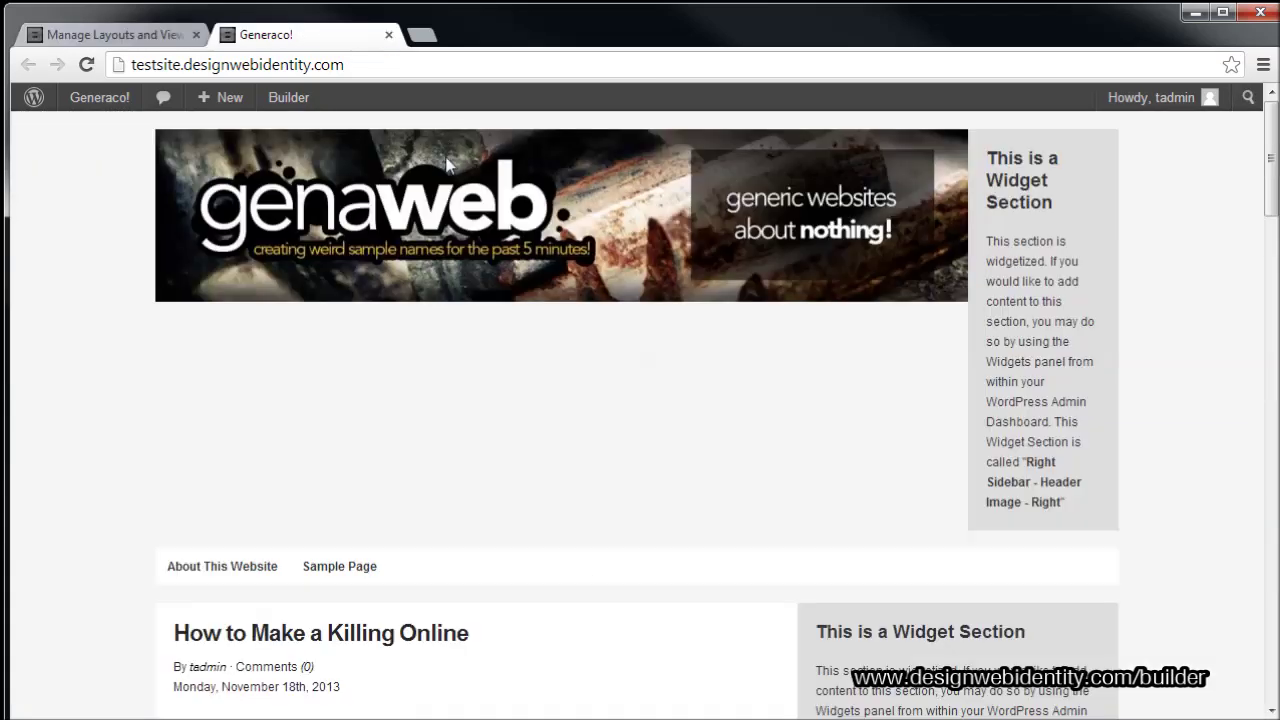
pyautogui.press('F5')
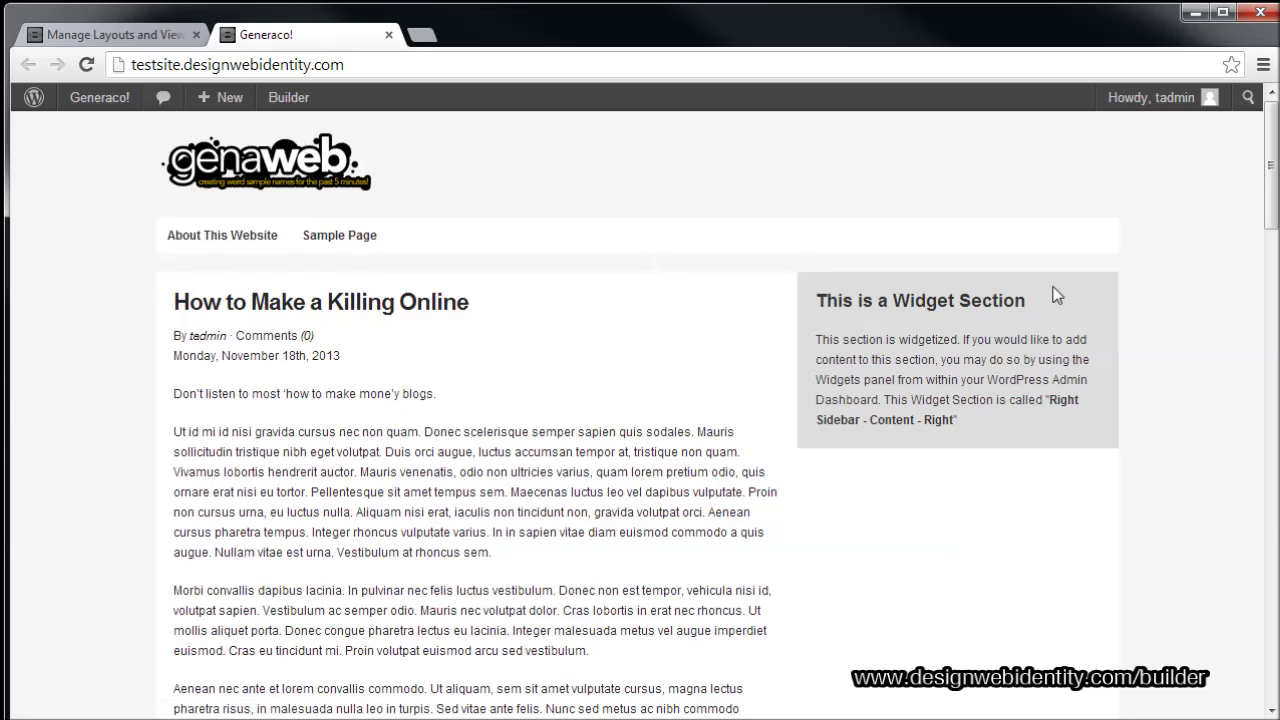
# Examine the front page from the logo and navigation down through the posts to the bottom widget sections and footer.
pyautogui.scroll(-8, 330, 300)
pyautogui.scroll(-10, 325, 315)
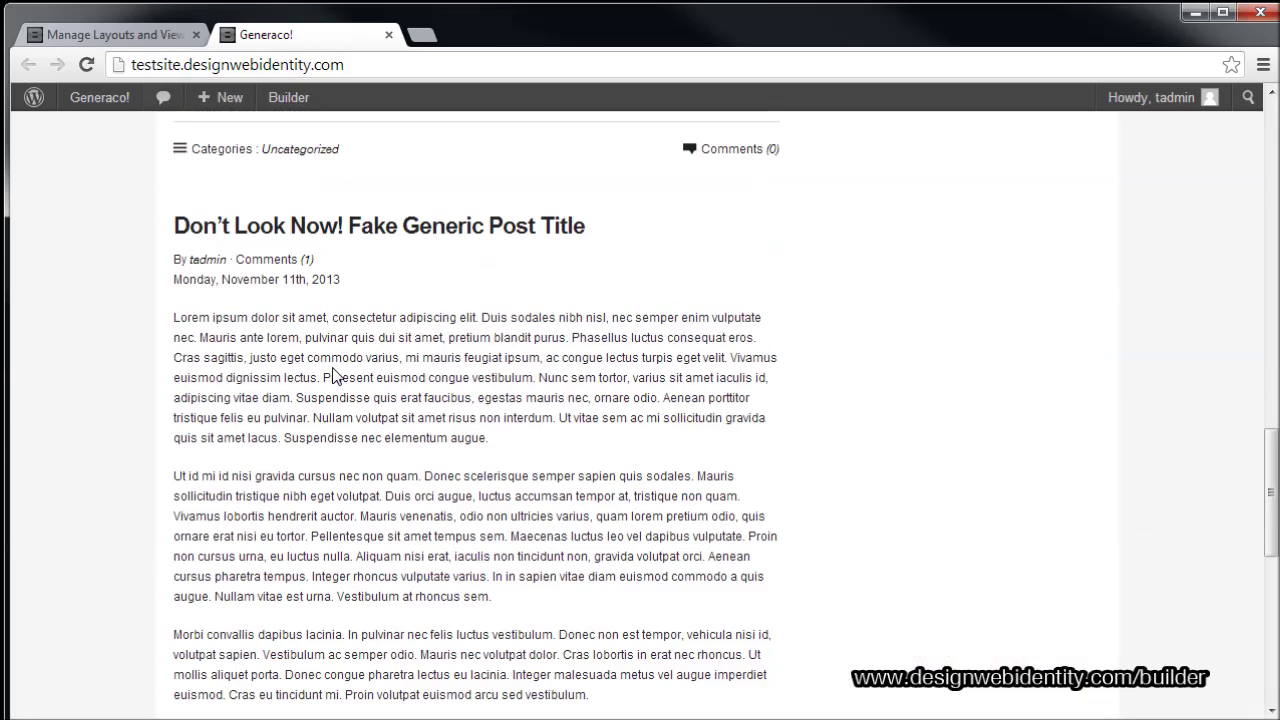
pyautogui.scroll(3, 337, 368)
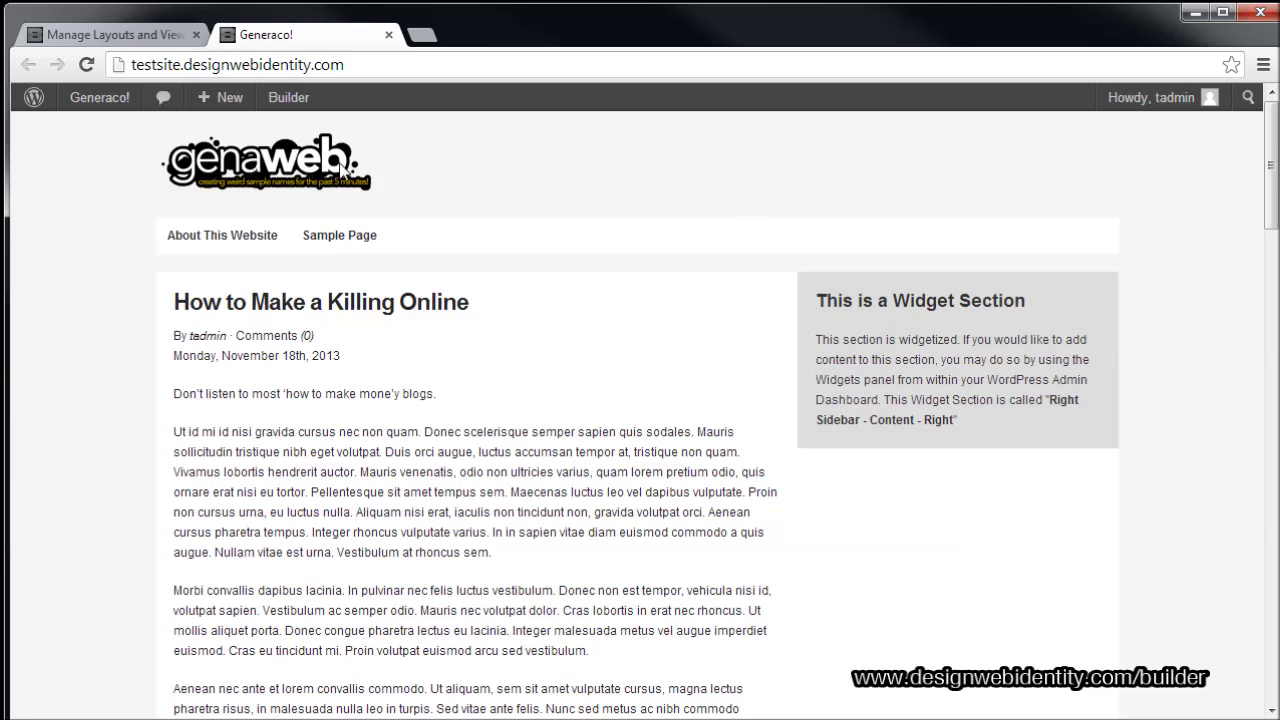
pyautogui.scroll(-8, 290, 182)
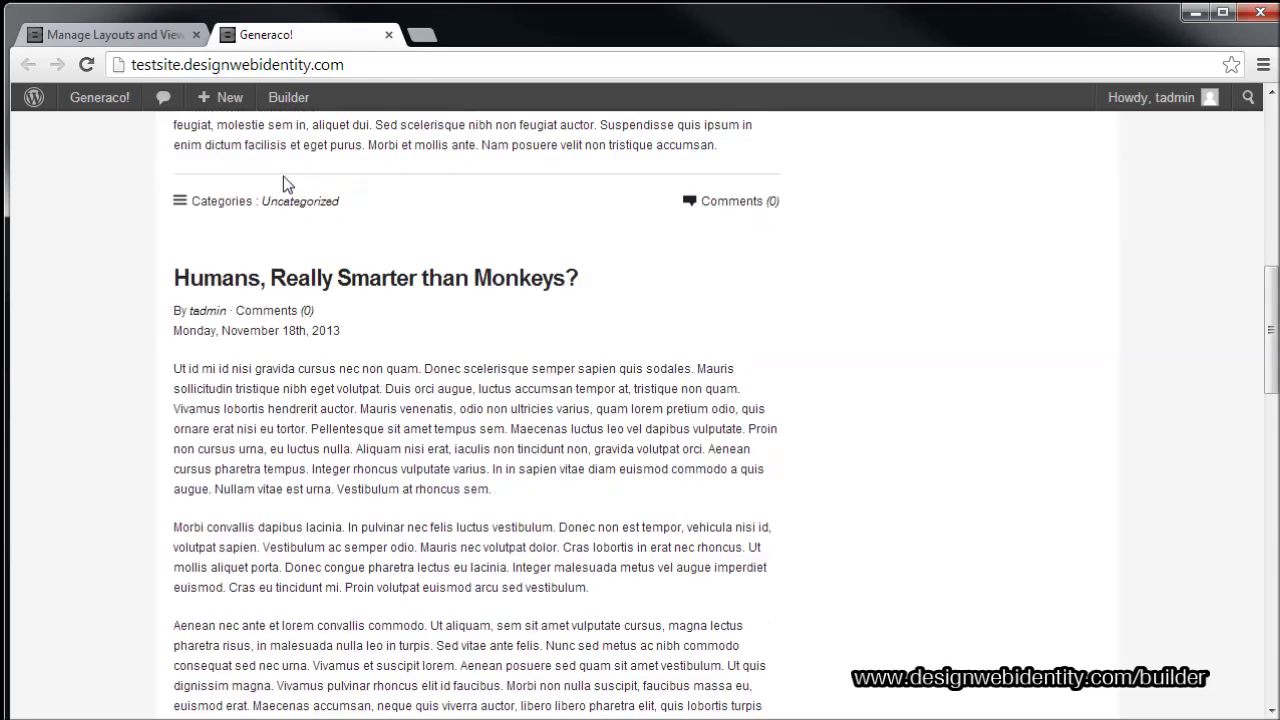
pyautogui.scroll(-6, 283, 183)
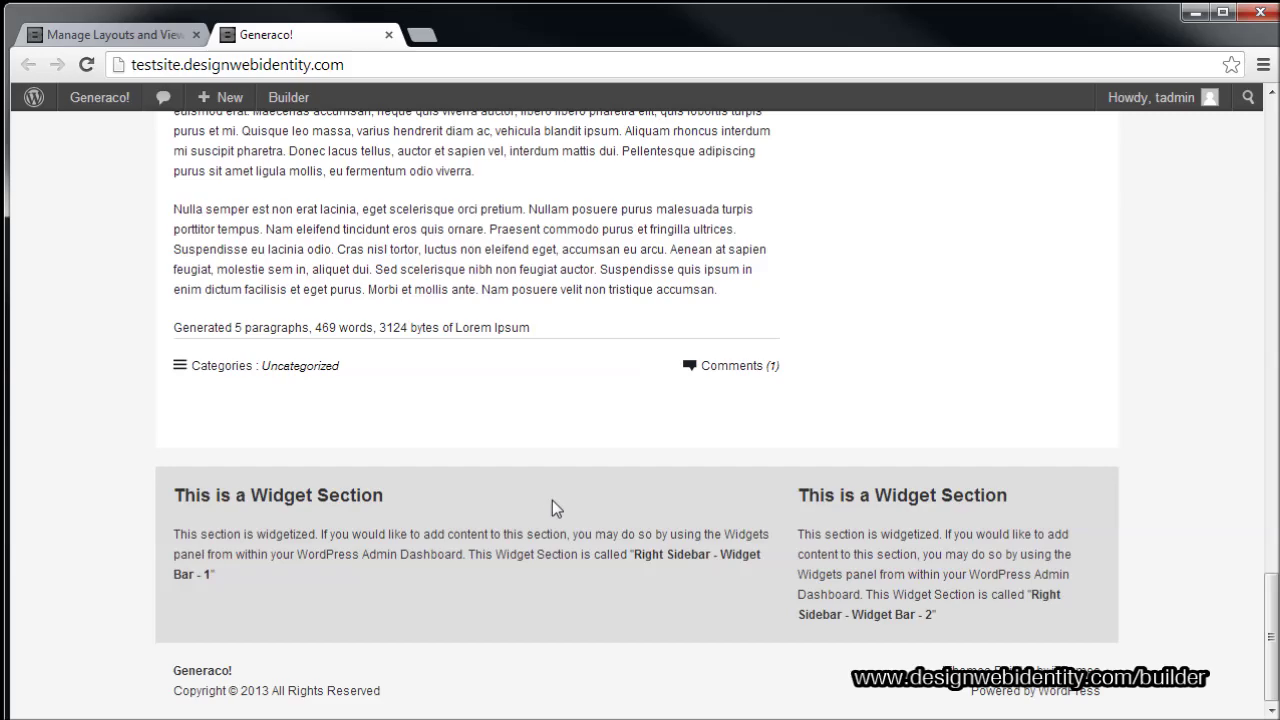
pyautogui.moveTo(1270, 618); pyautogui.dragTo(1258, 125)
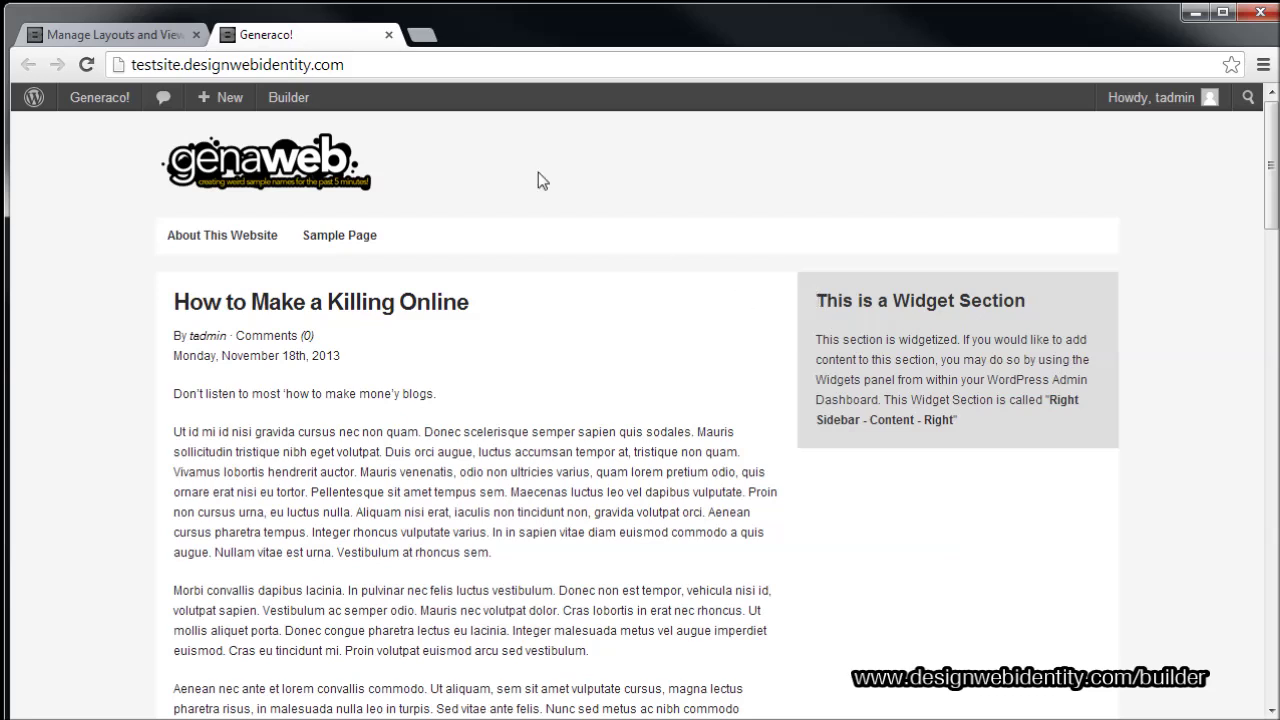
# Return to the layout editor, save the Right Sidebar layout and go back to the list of layouts.
pyautogui.click(152, 38)
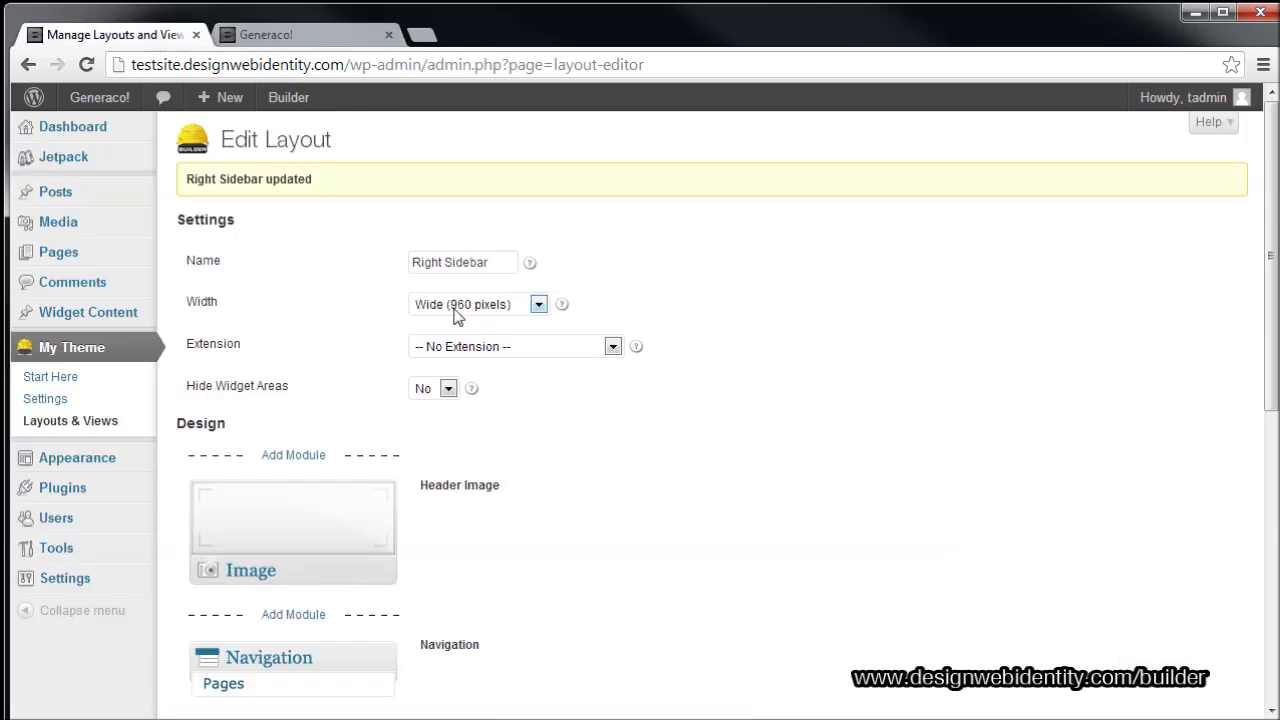
pyautogui.scroll(-10, 220, 520)
pyautogui.click(220, 622)
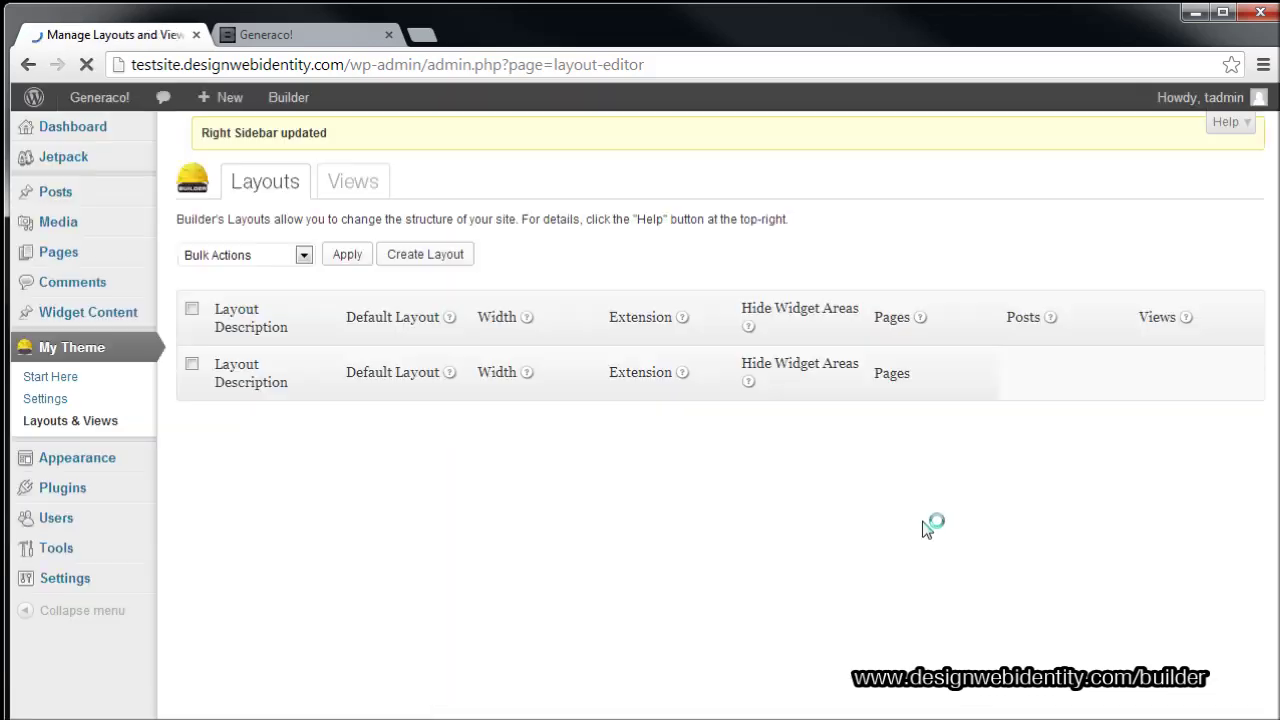
# Review the list of layouts, including the default Right Sidebar entry, and switch back to the site's front page.
pyautogui.scroll(-1, 520, 440)
pyautogui.scroll(-2, 520, 432)
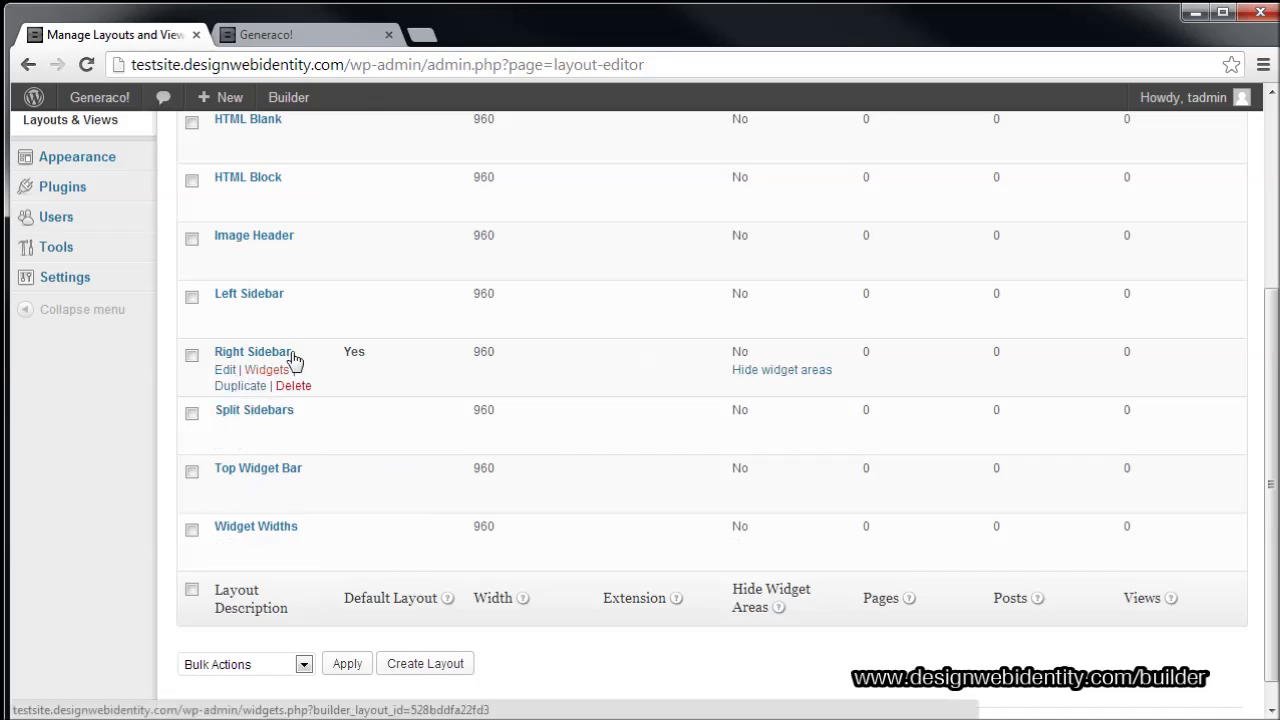
pyautogui.click(280, 369)
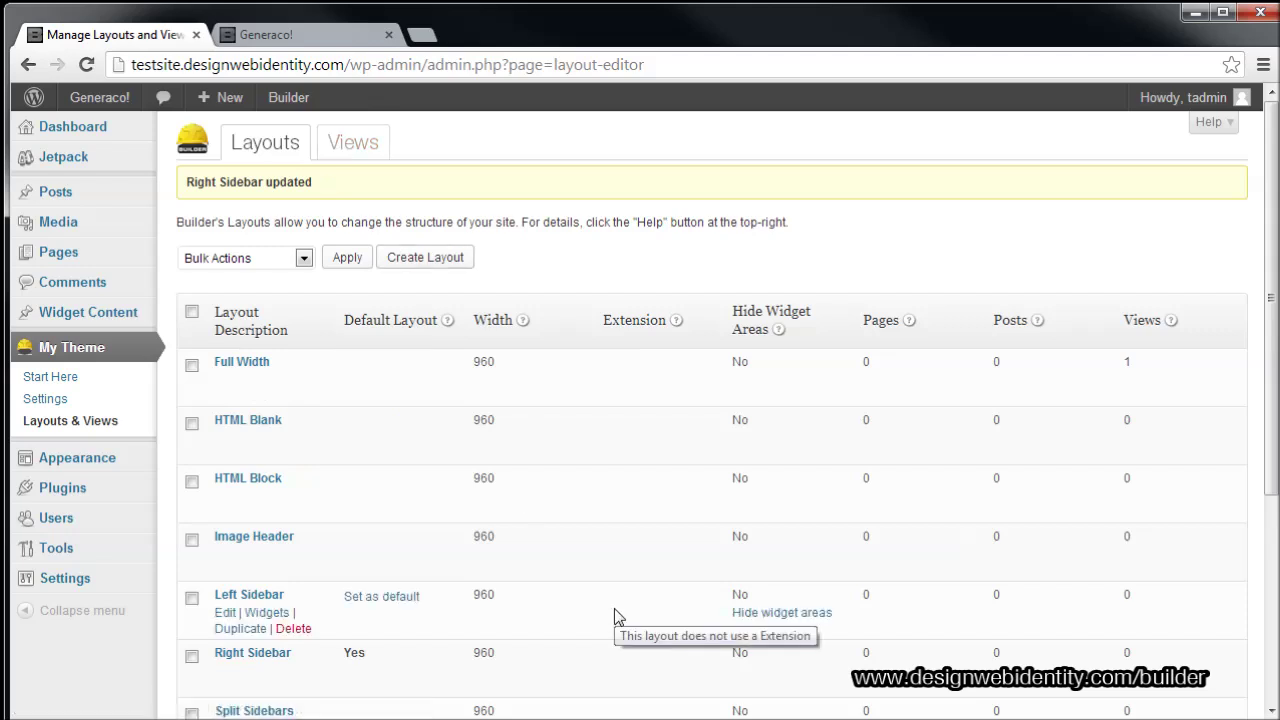
pyautogui.scroll(-3, 617, 617)
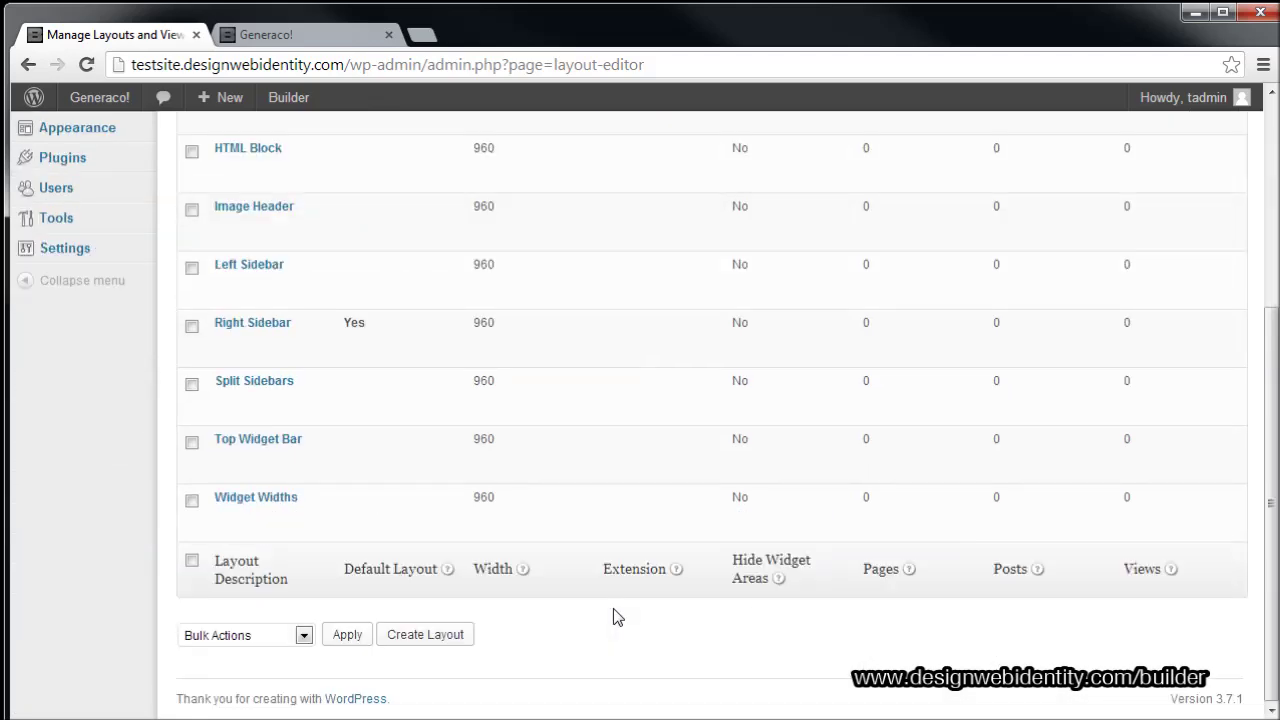
pyautogui.click(318, 36)
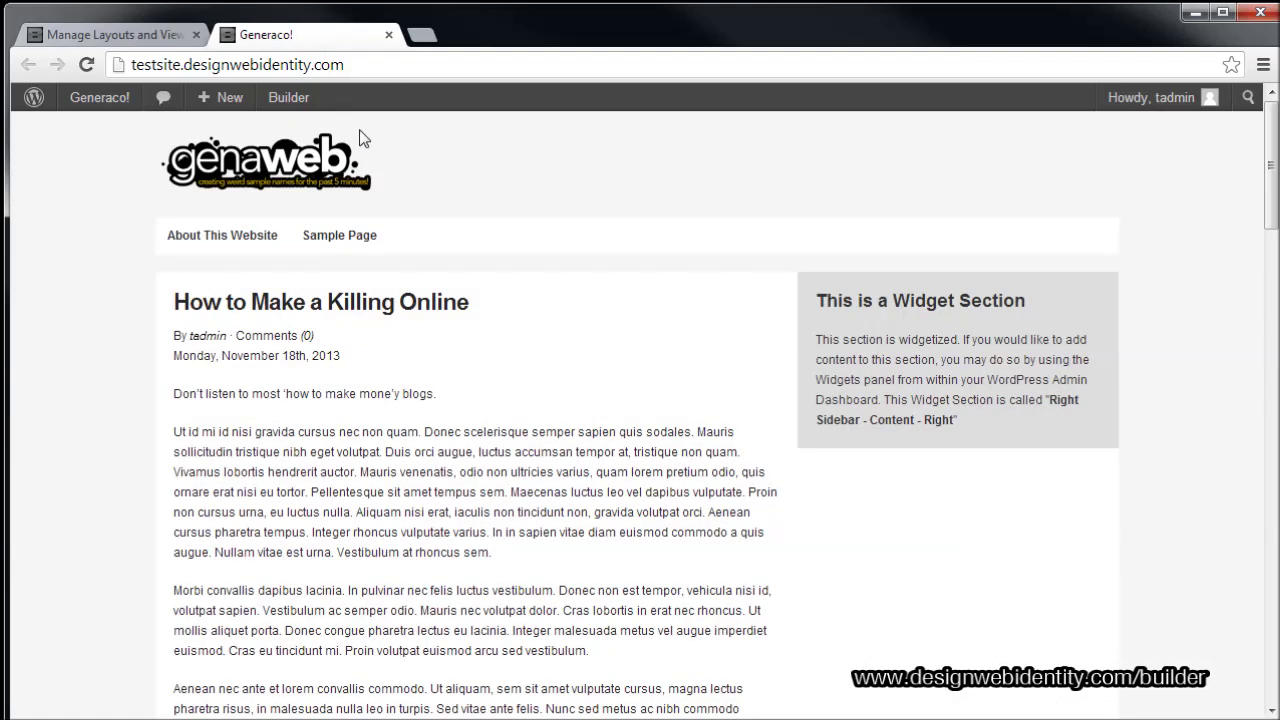